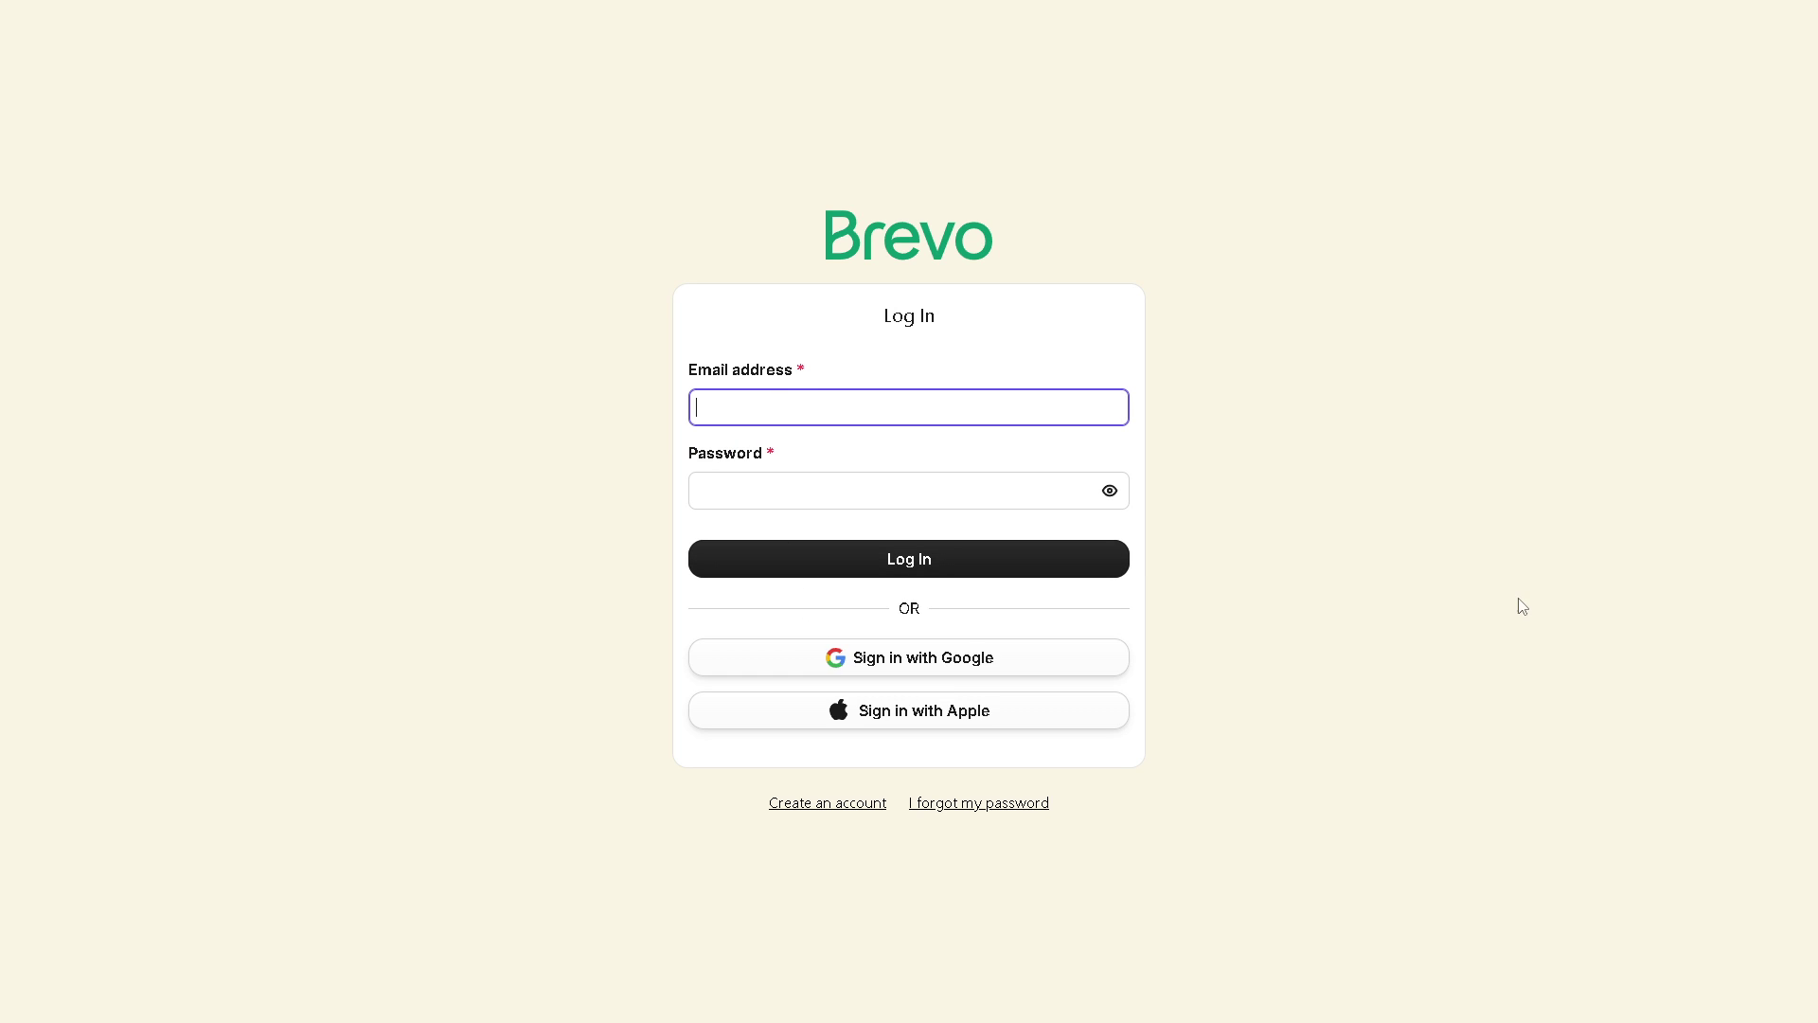
Follow the 'Create an account' link on the Brevo login page
click(834, 809)
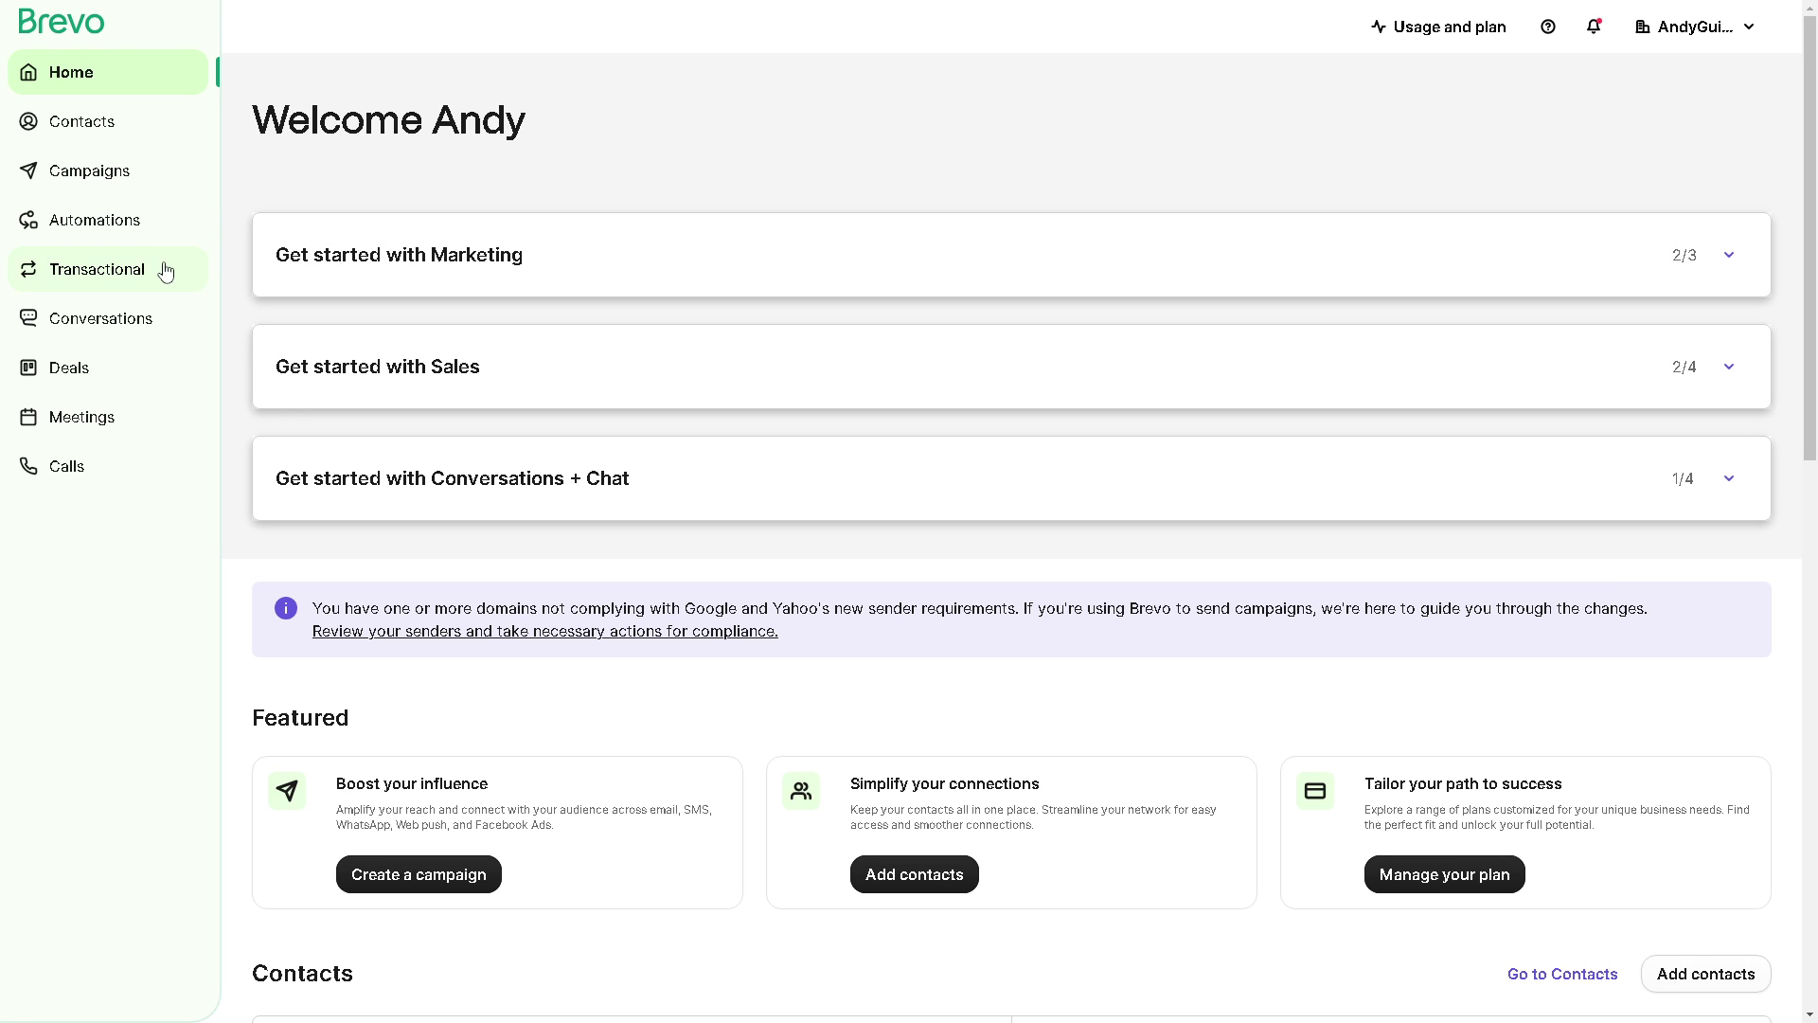
Go to Automations and list the prebuilt automations under the All category
click(89, 228)
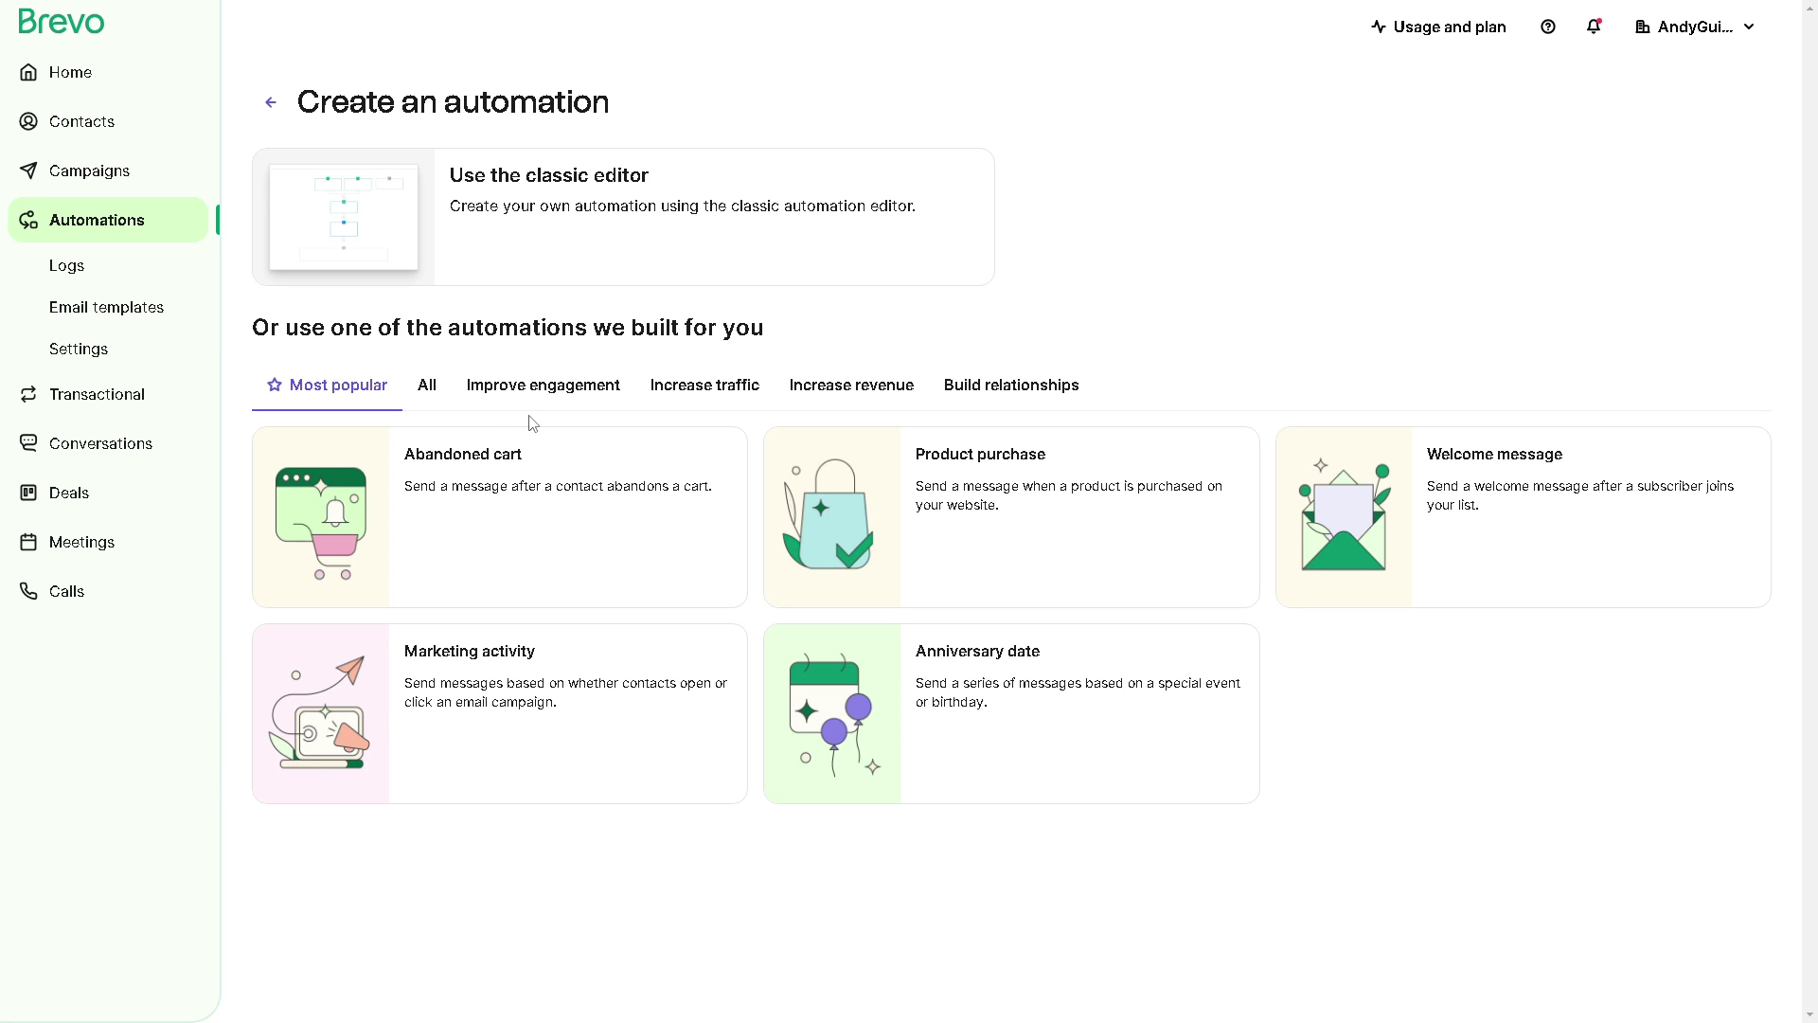
click(425, 388)
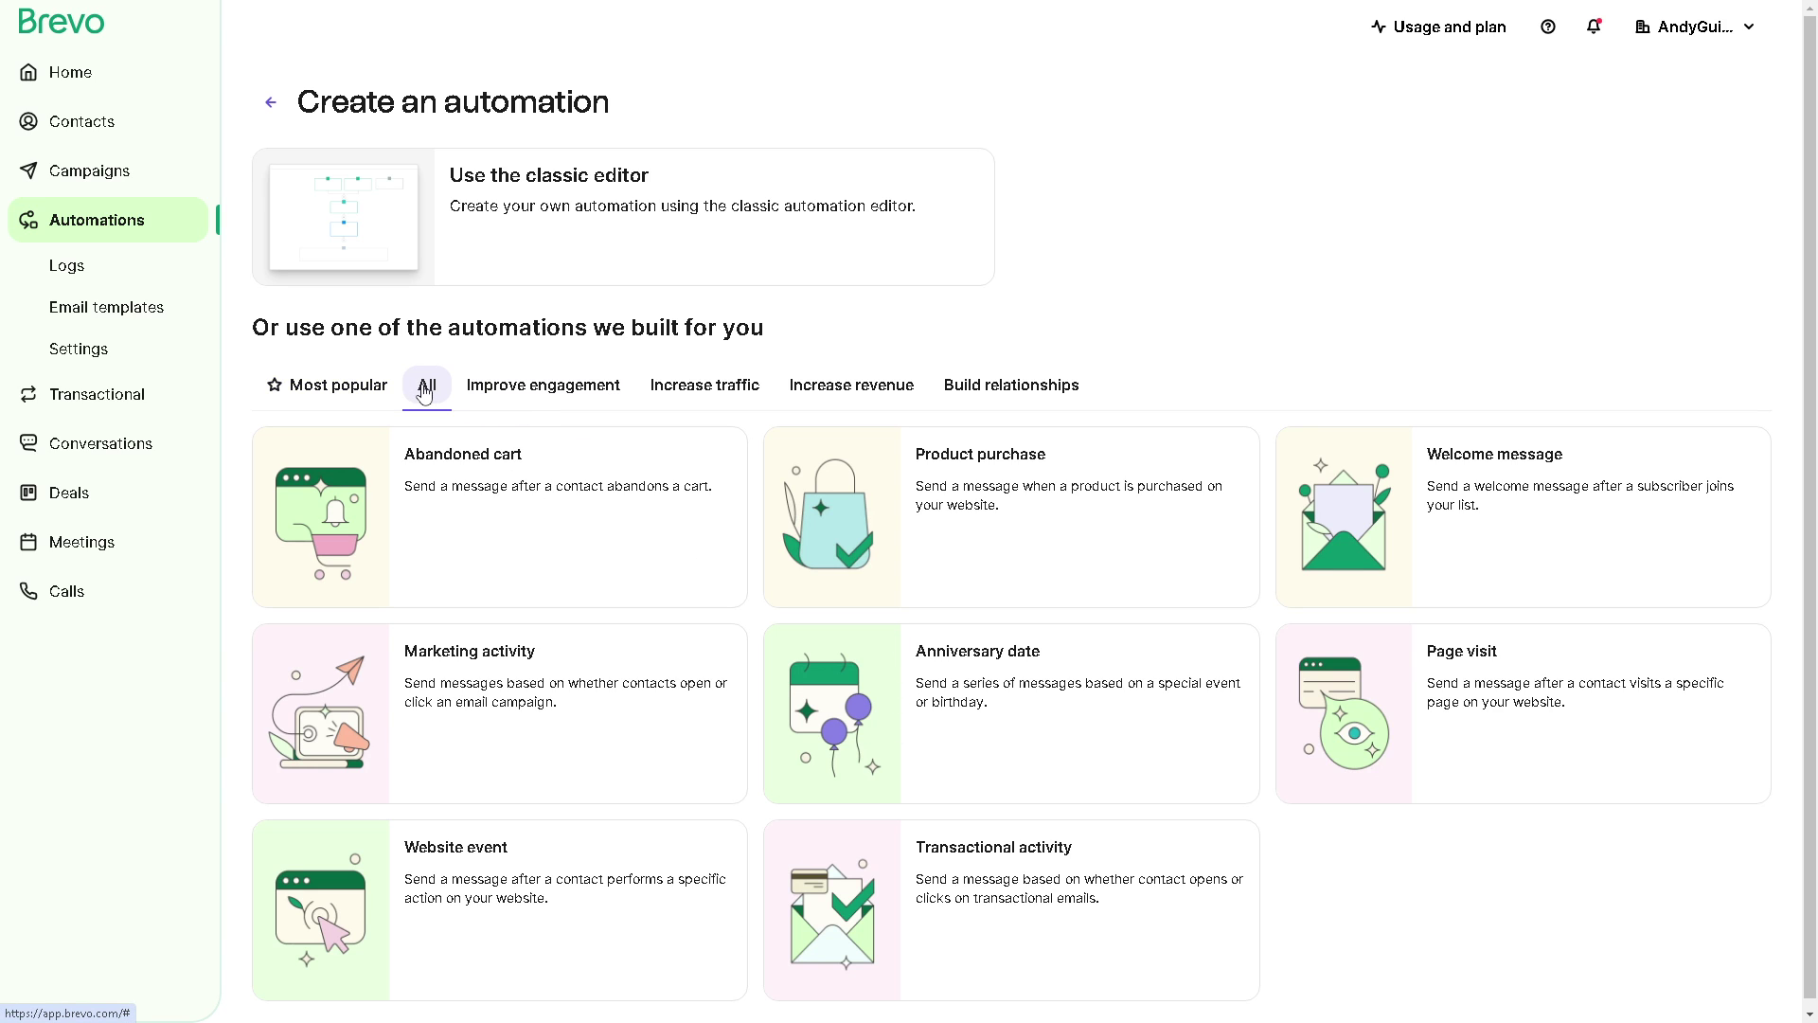
Browse the Improve engagement, Increase traffic, Increase revenue and Build relationships automation categories
click(525, 392)
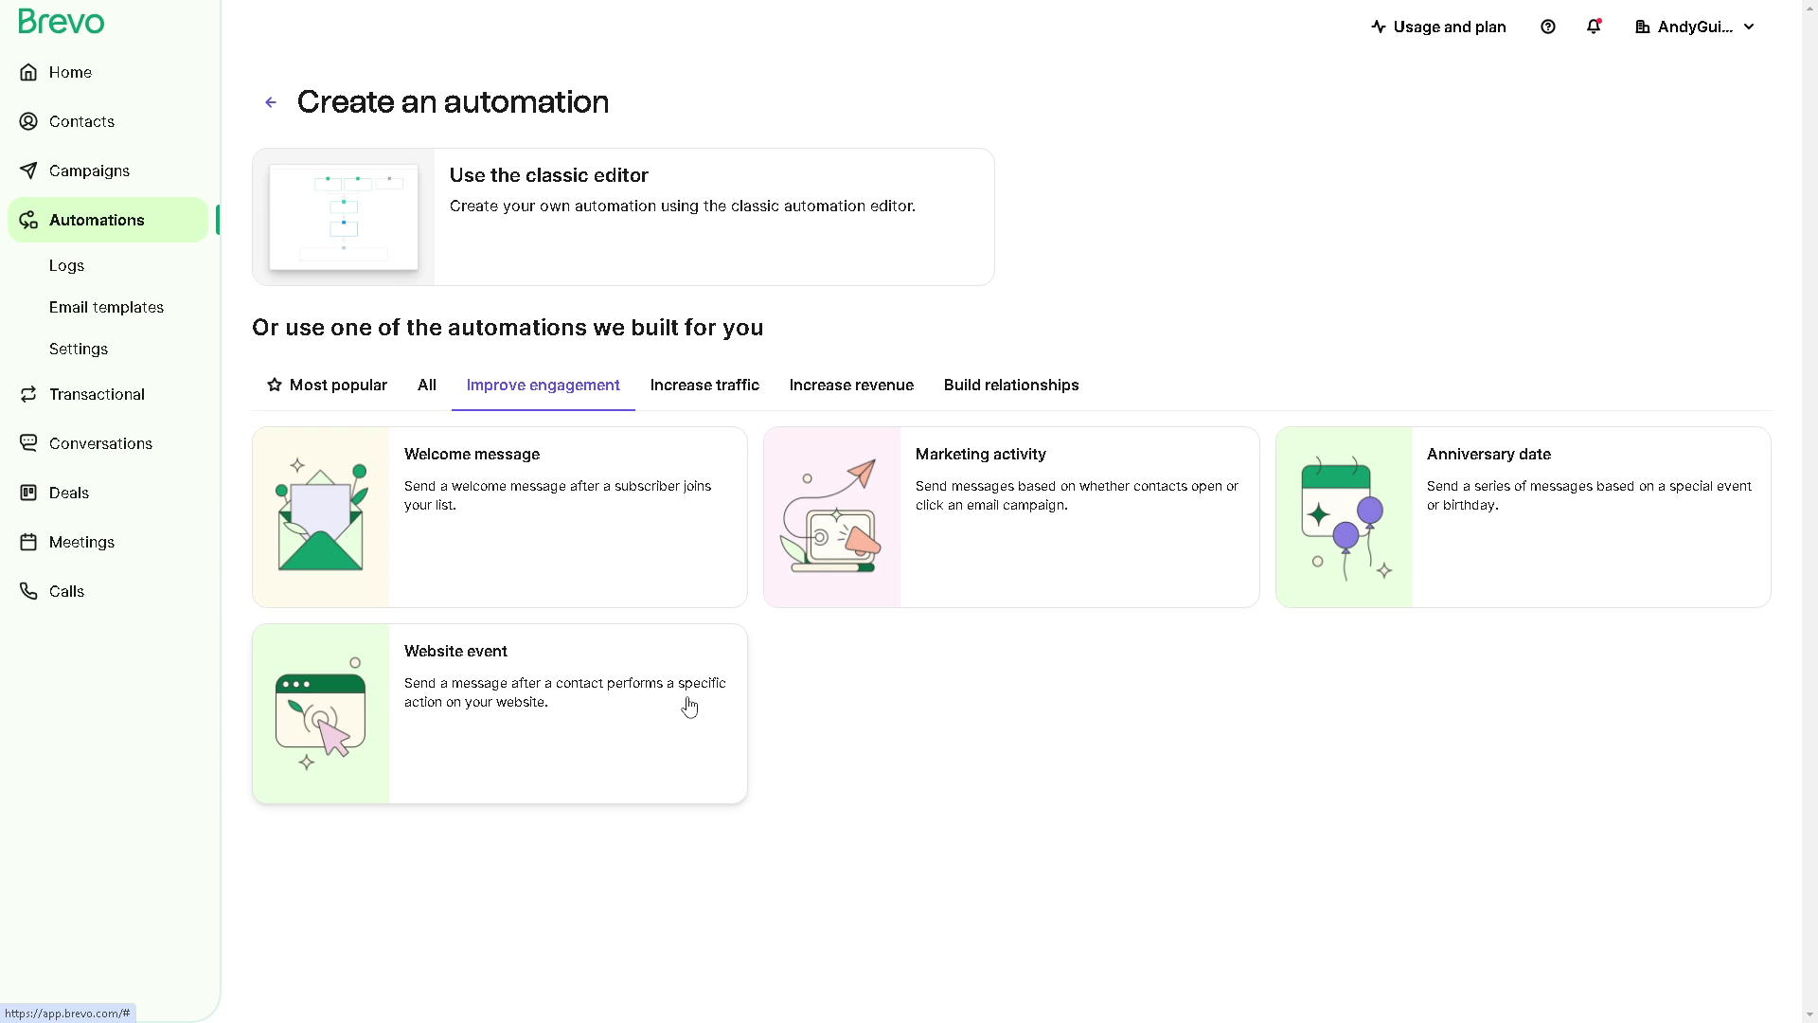
click(692, 384)
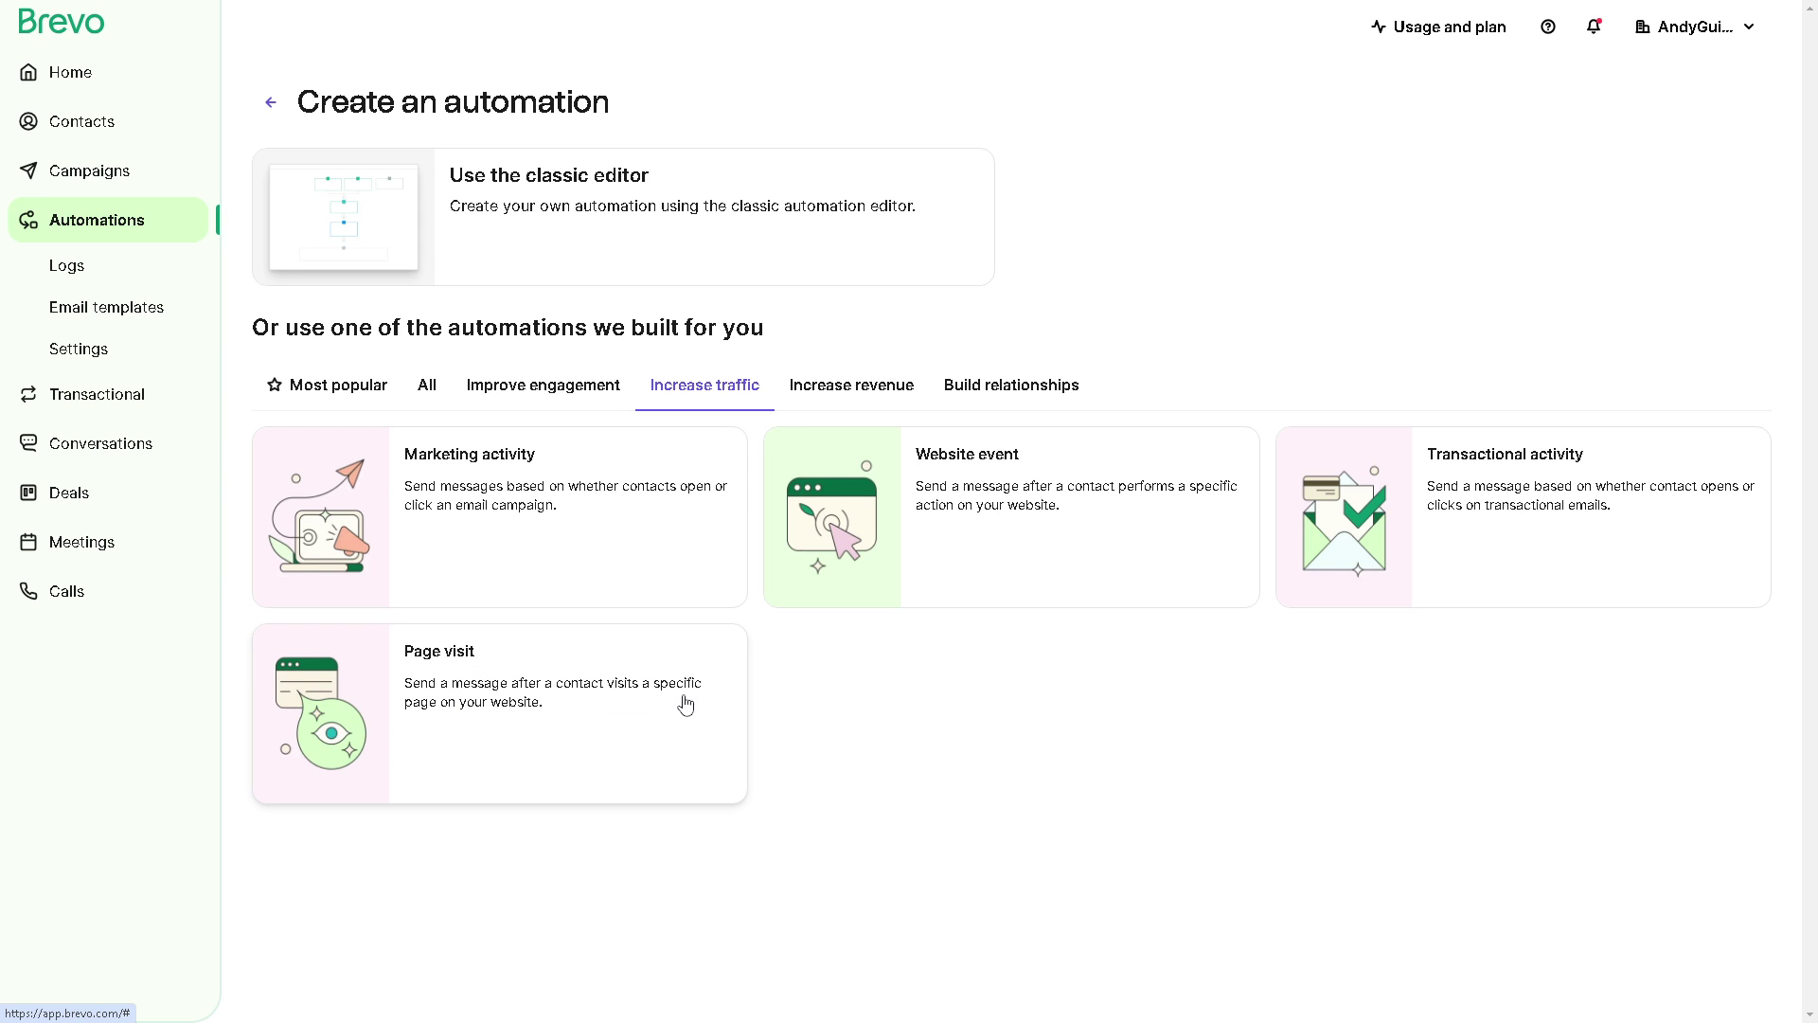
click(849, 387)
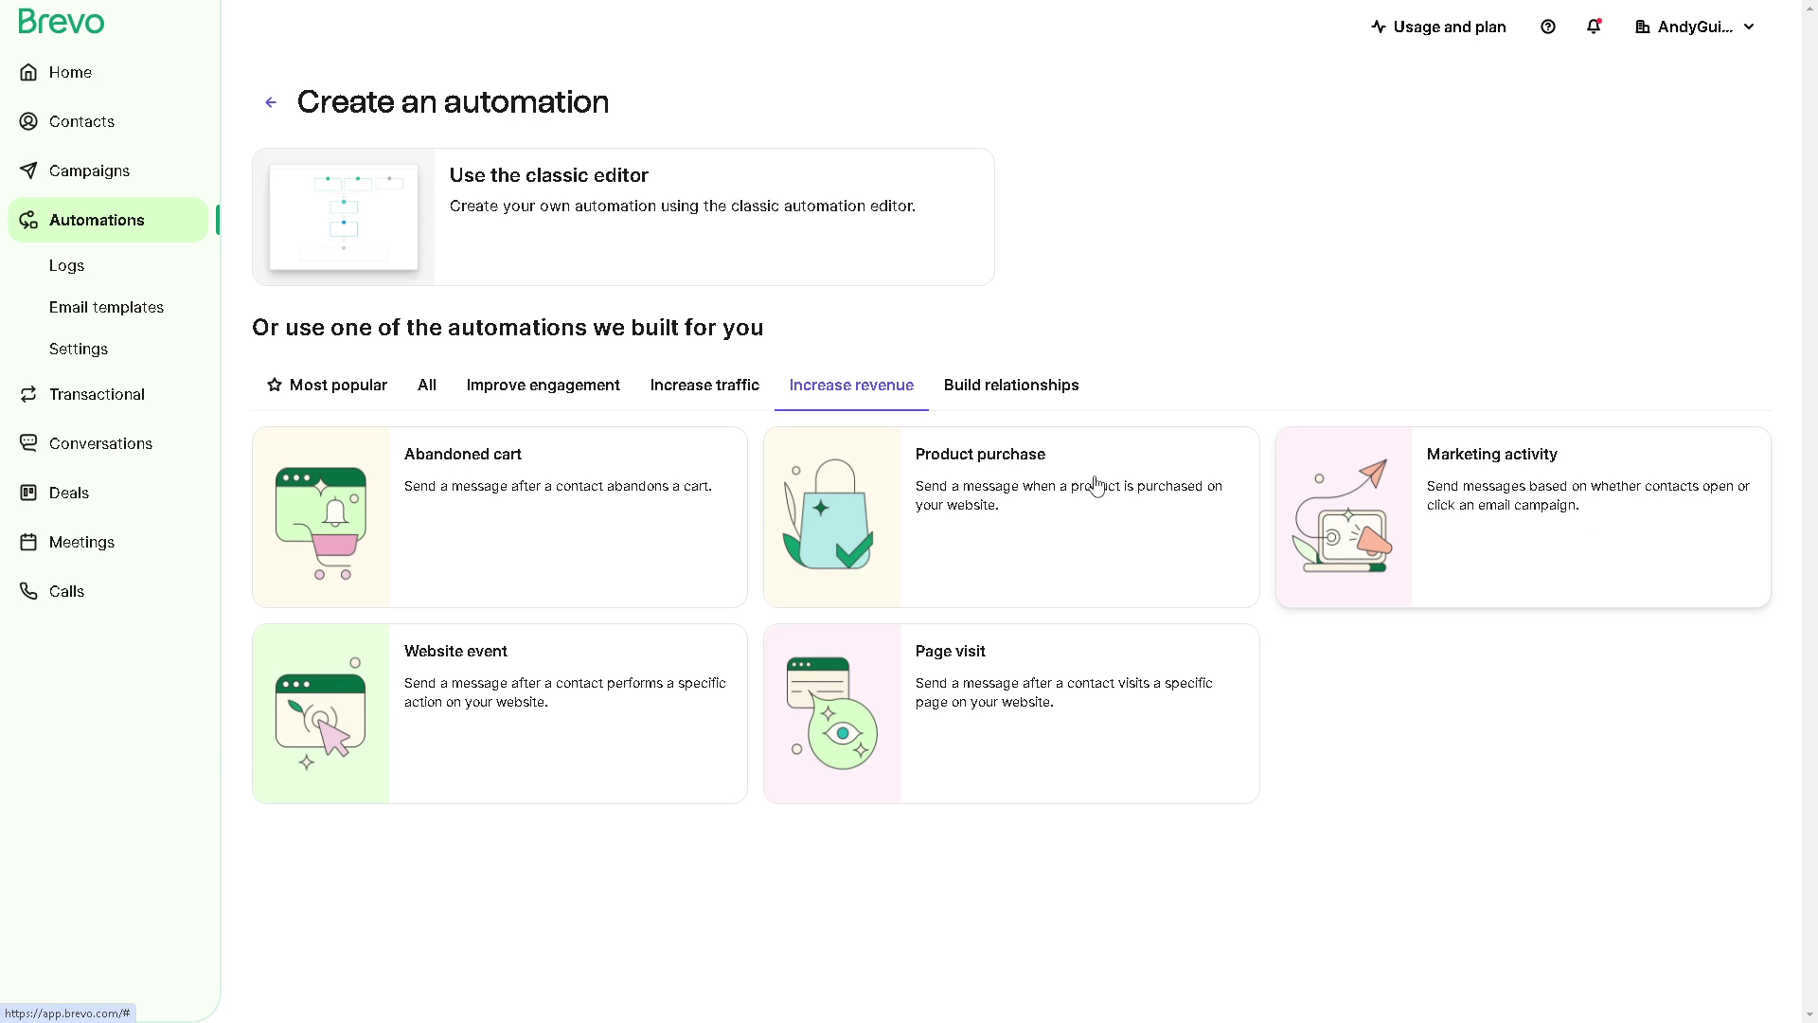
click(987, 400)
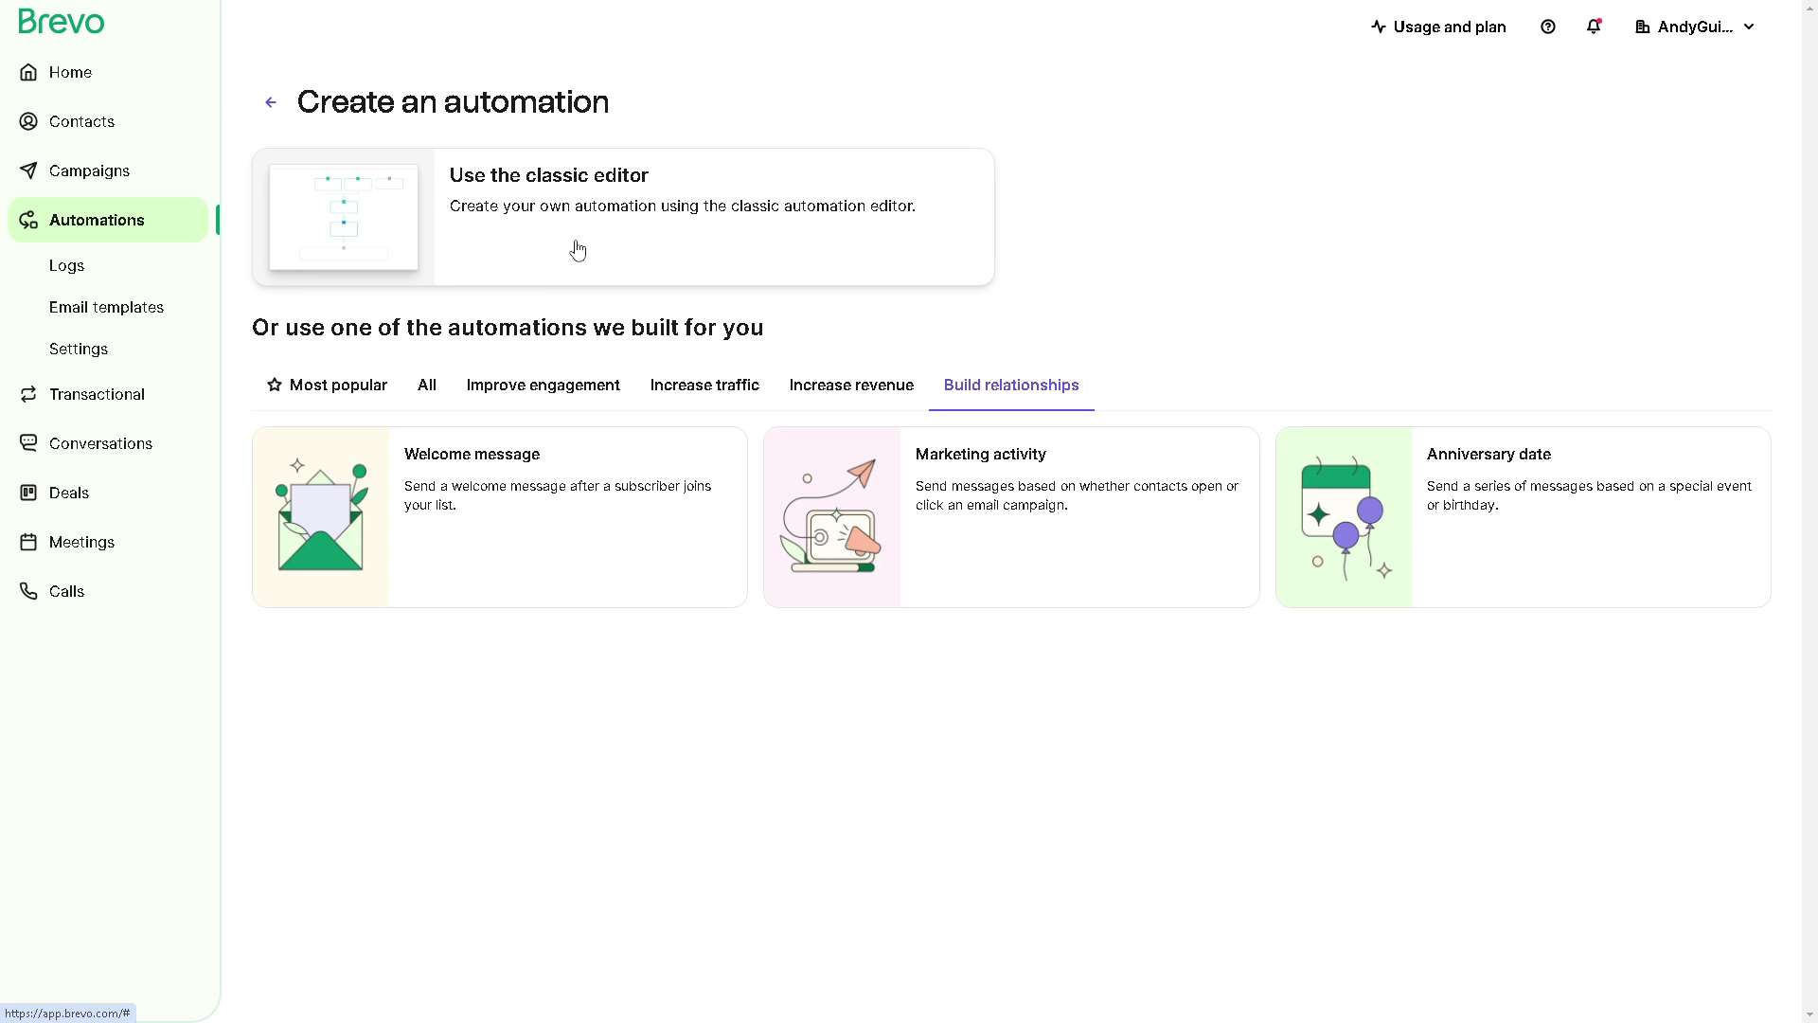
Create the classic-editor automation 'Brevo Automation Tutorial 2024' with its description and repeat entry enabled
click(404, 243)
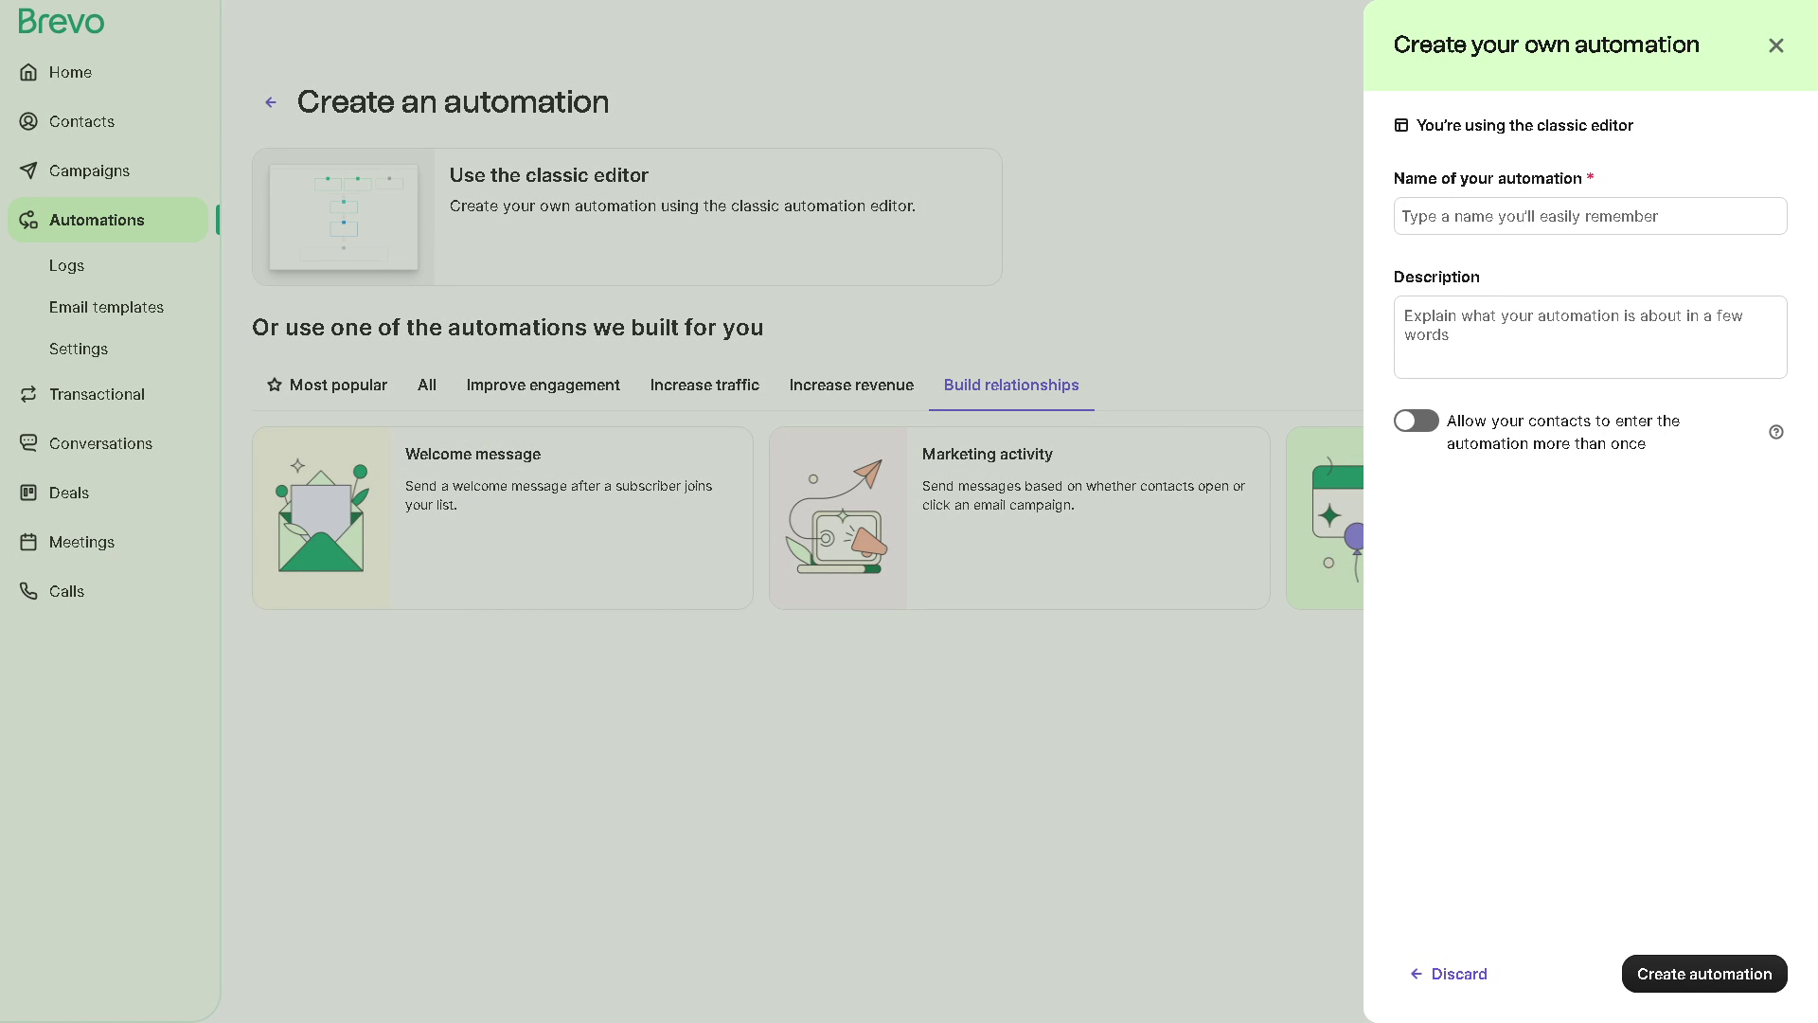
click(1503, 216)
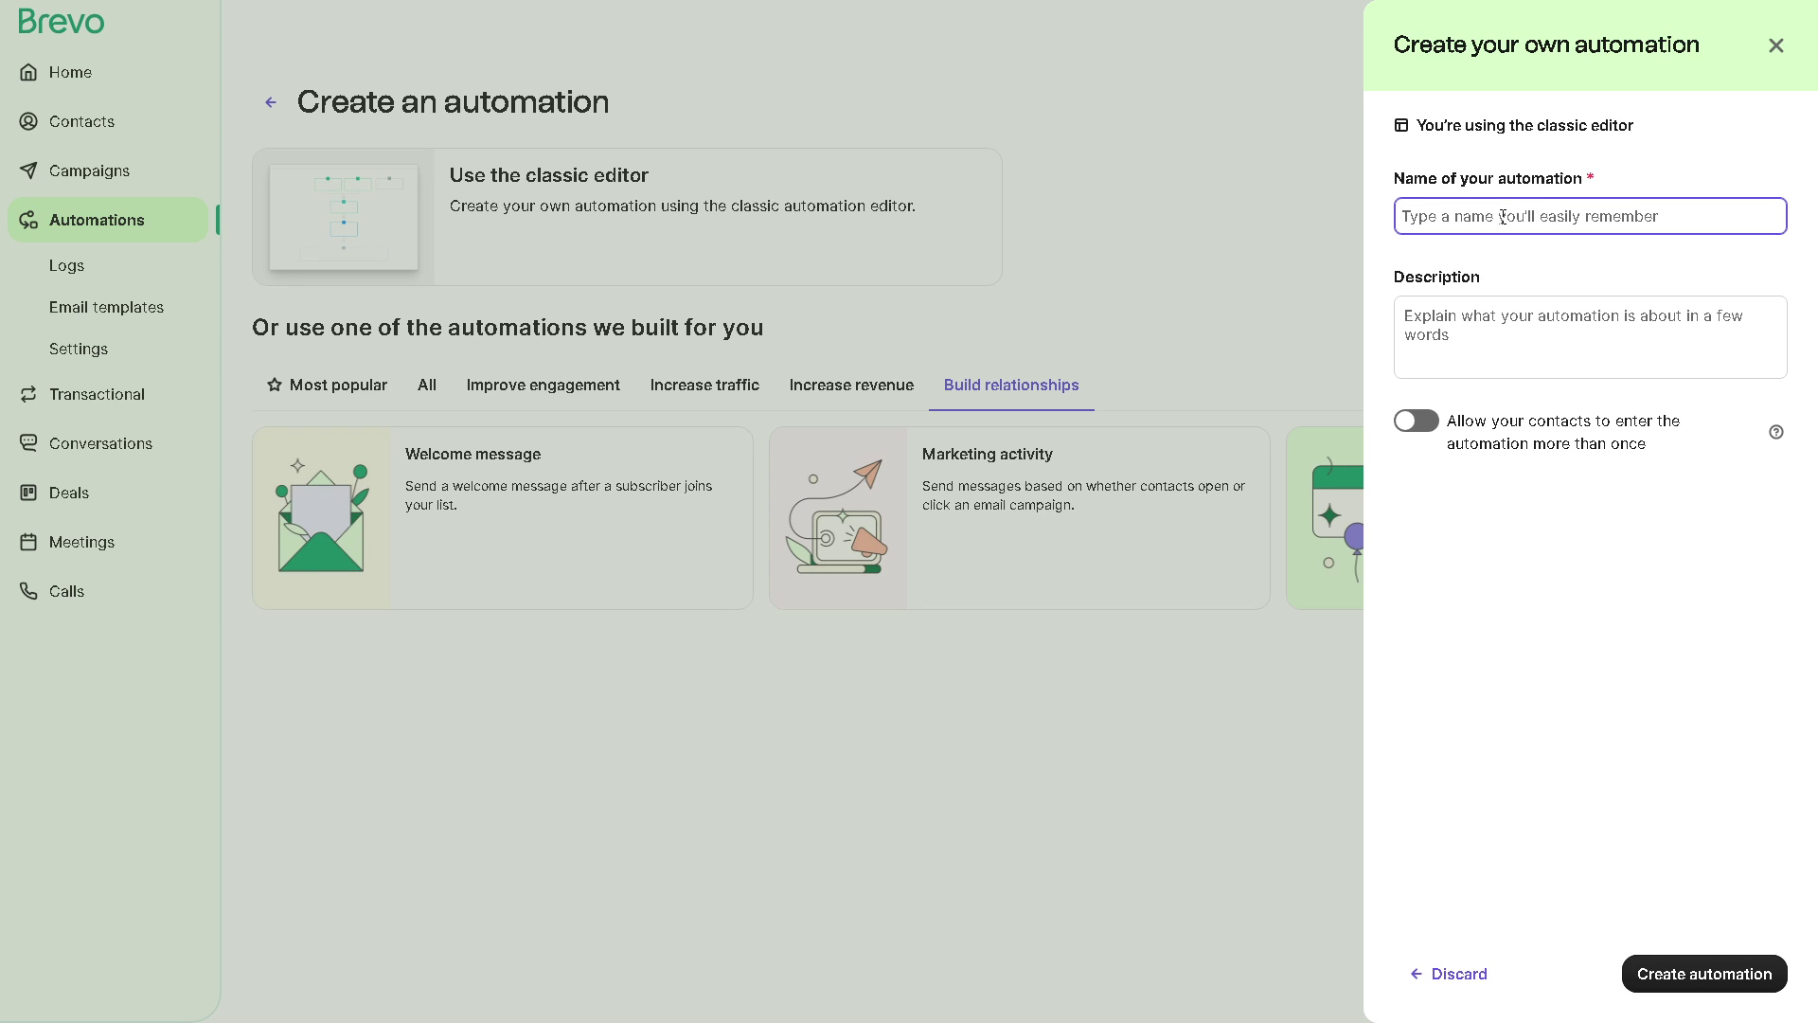
text(Brevo Automation Tutorial 2024)
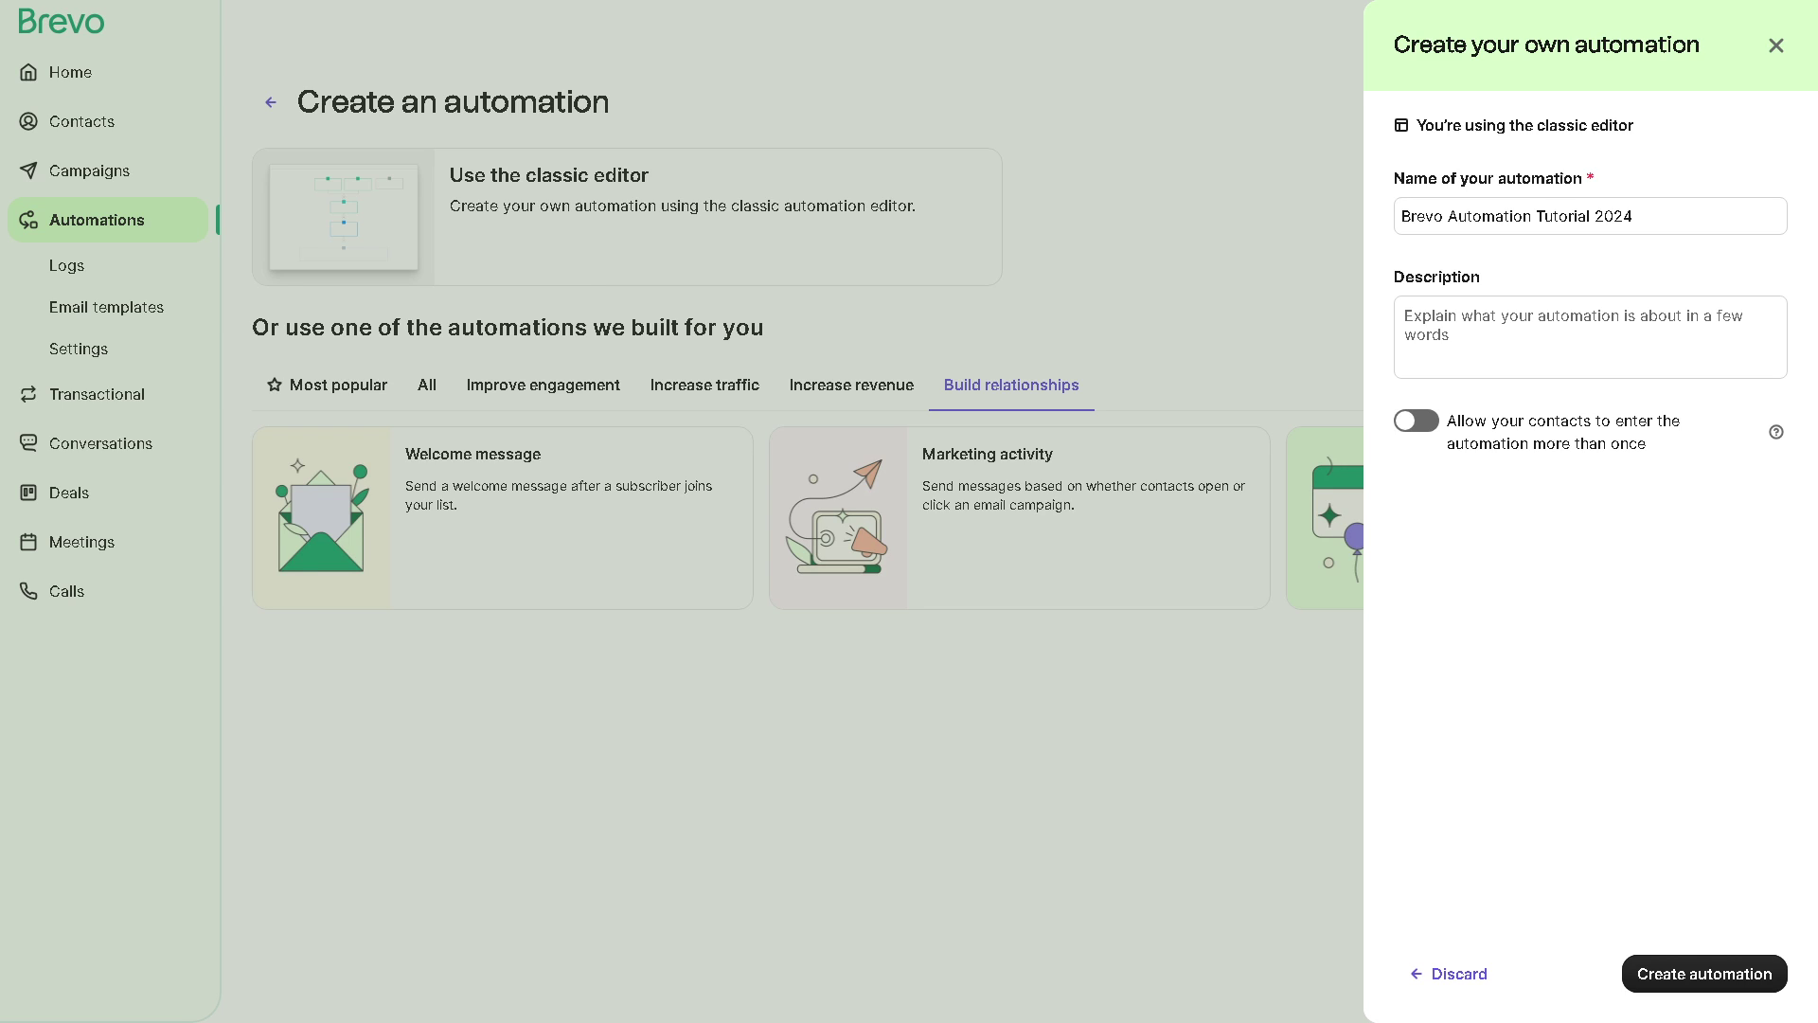
click(1573, 339)
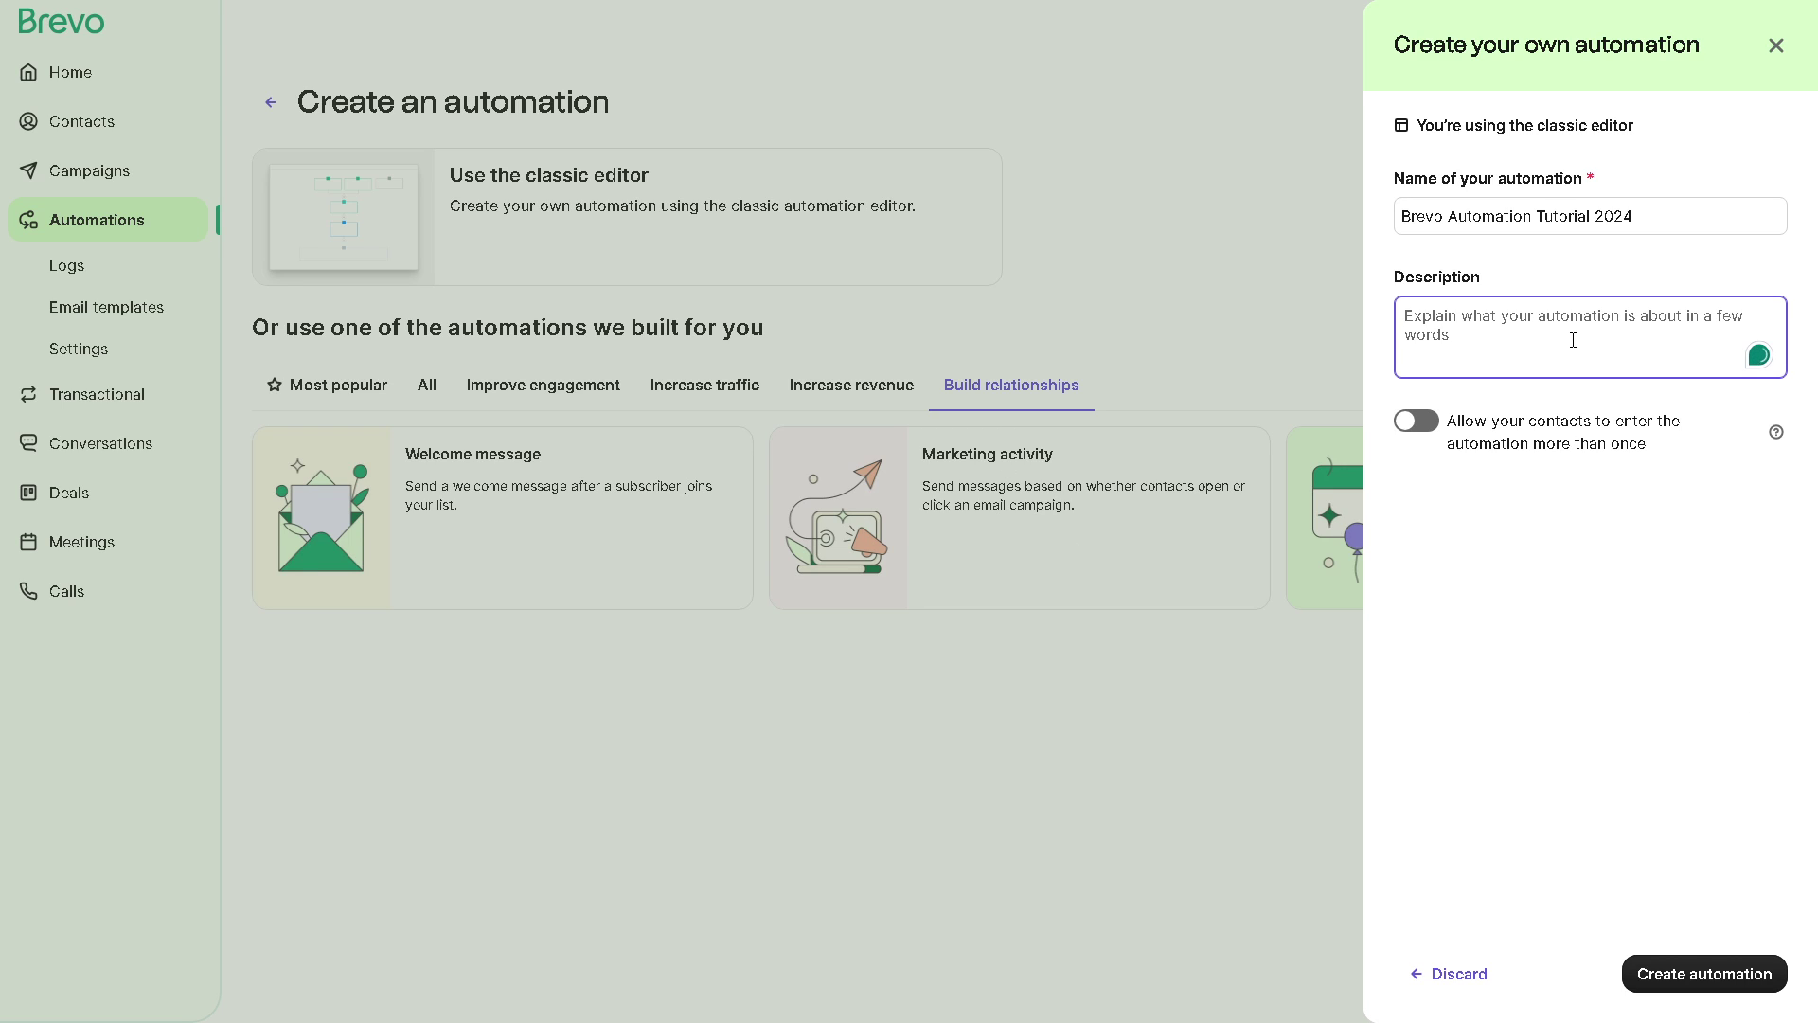
text(Brevo offers automation features to streamline various marketing and business processes)
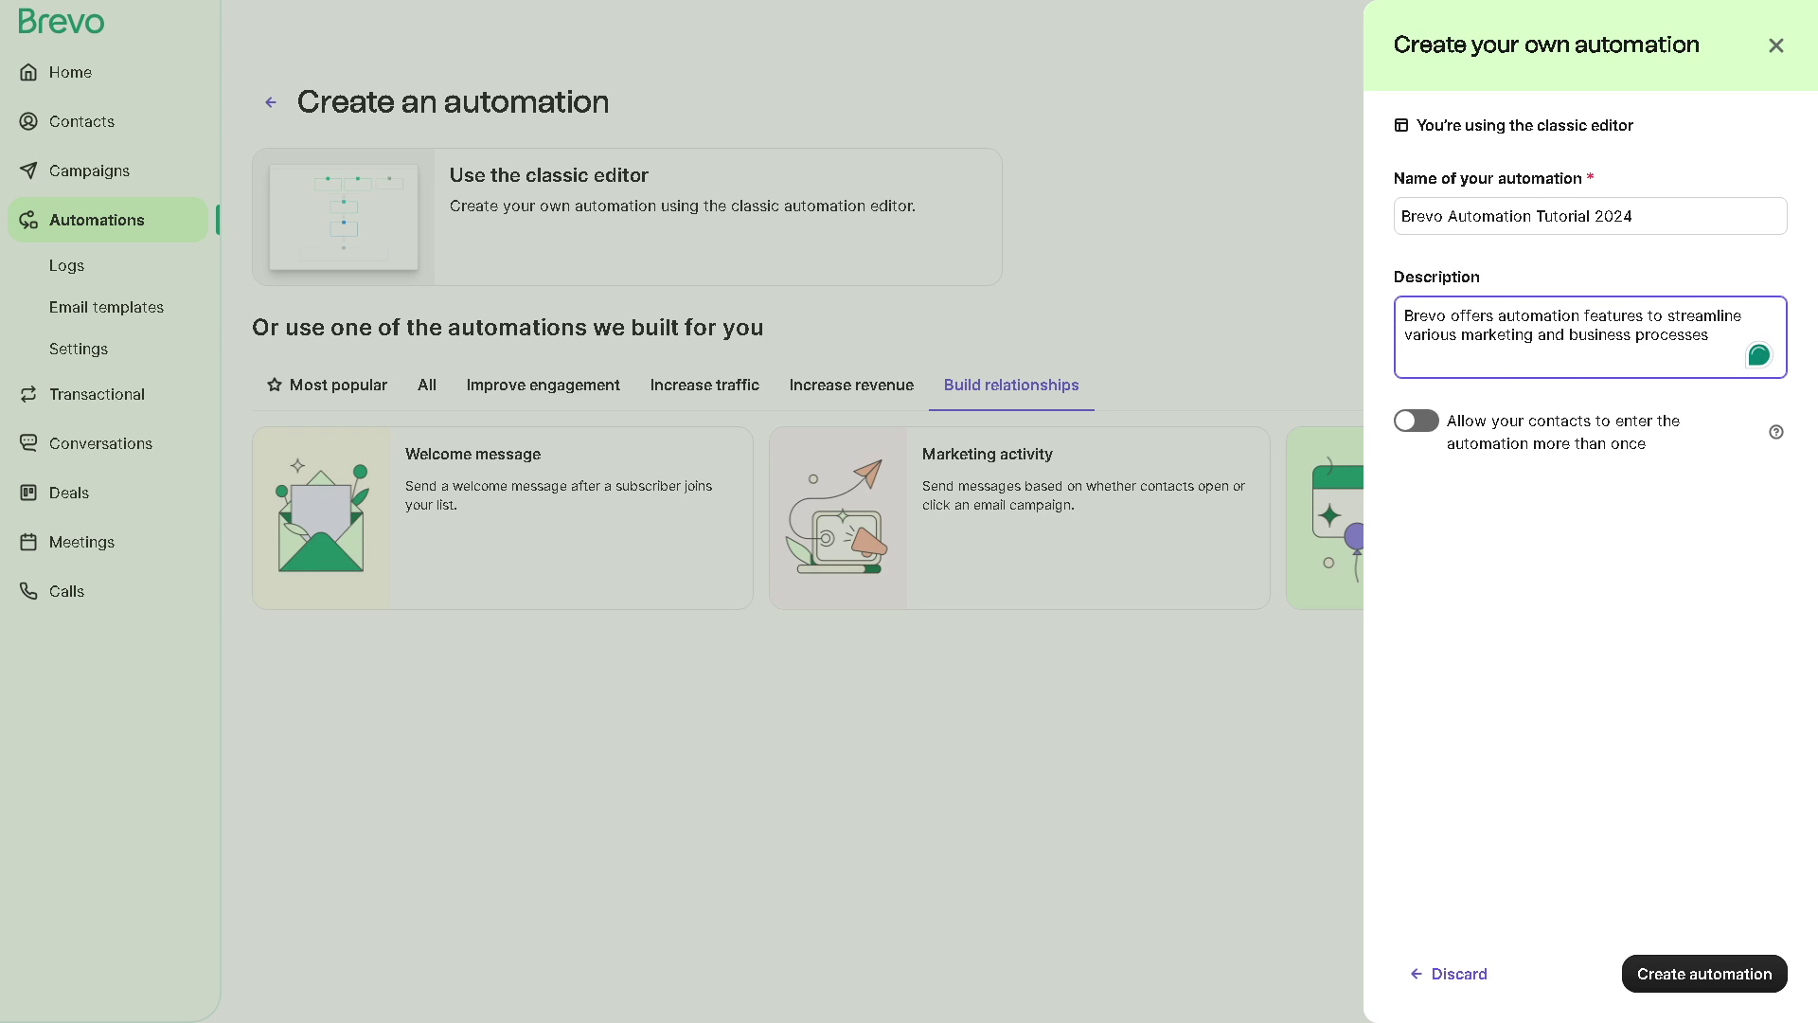
key(Tab)
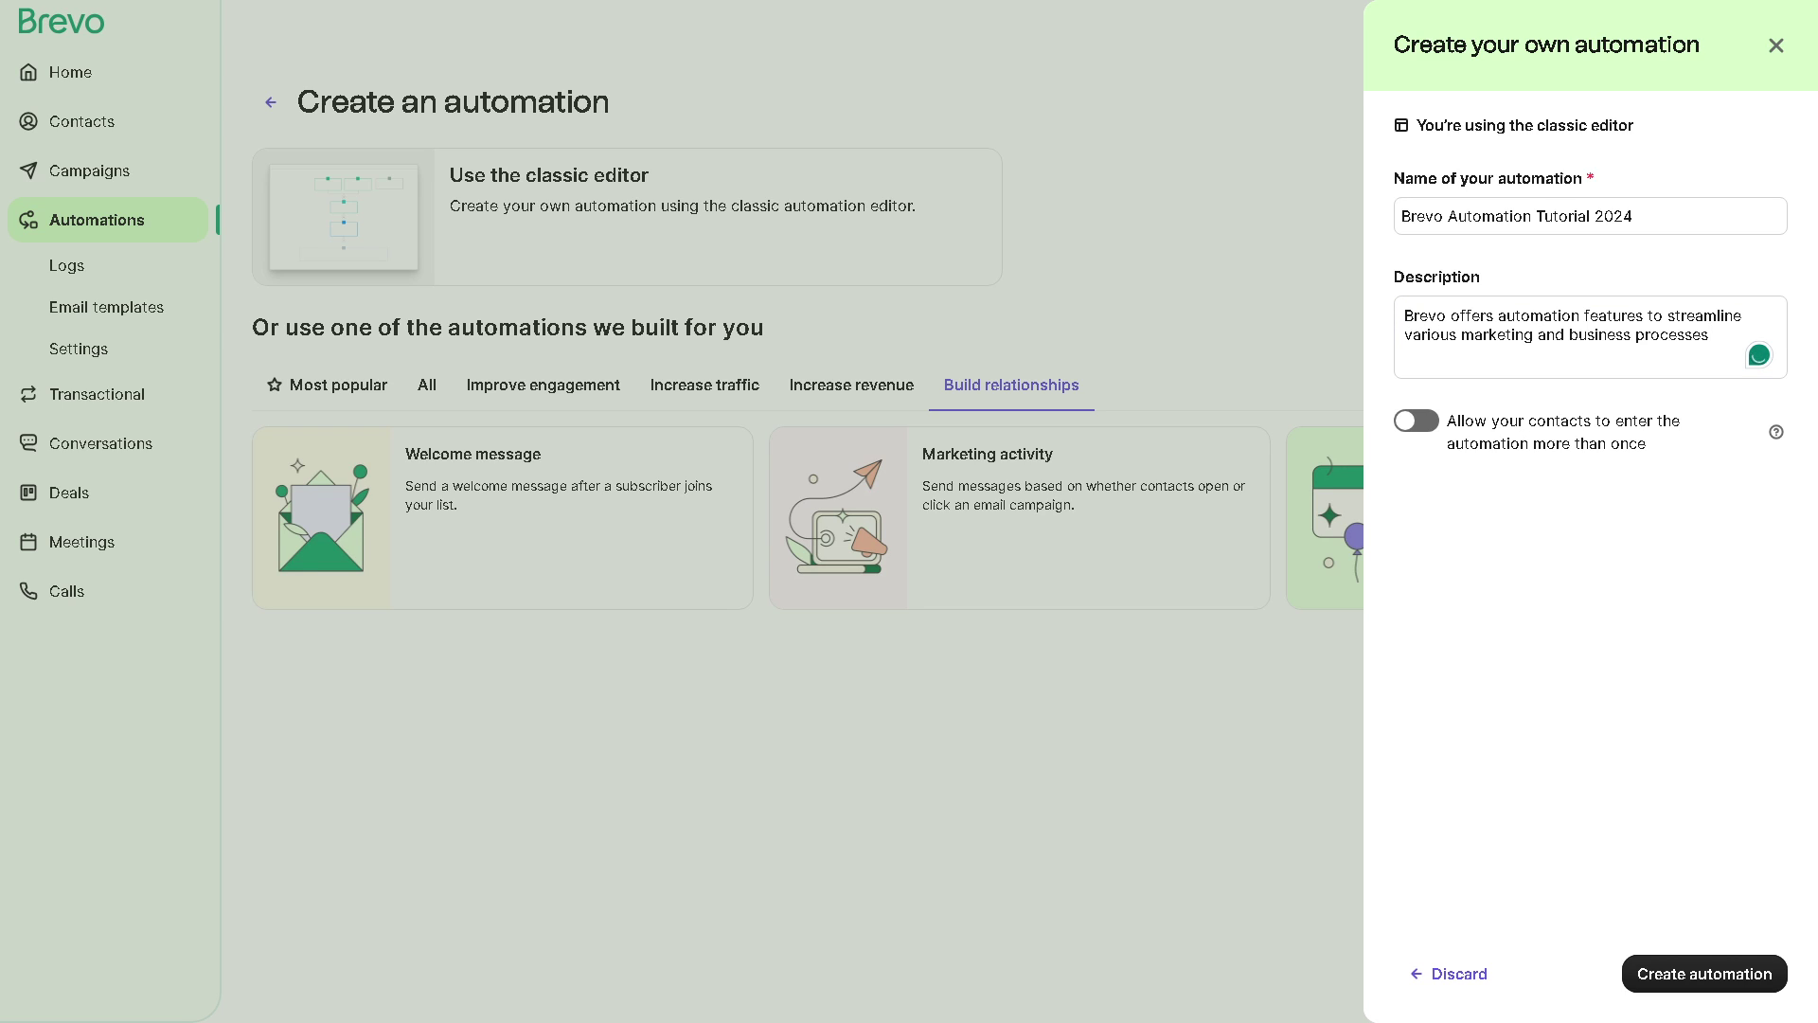
click(1435, 423)
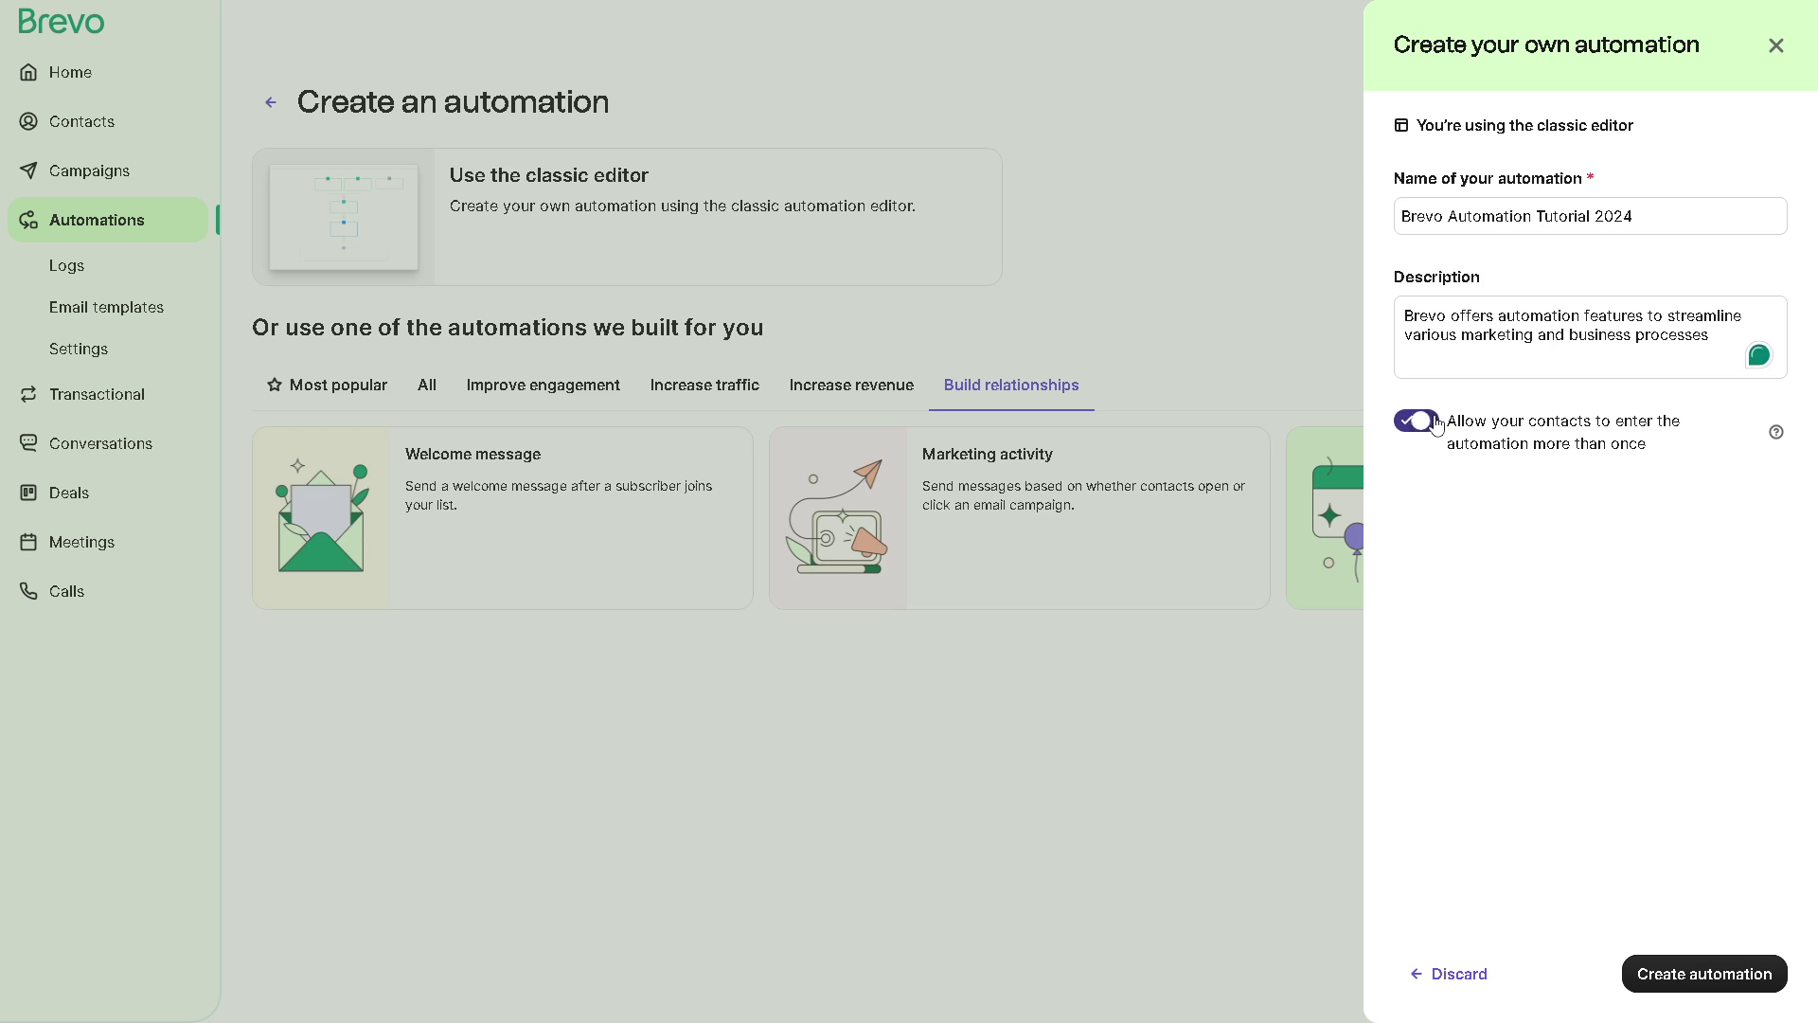
click(1694, 988)
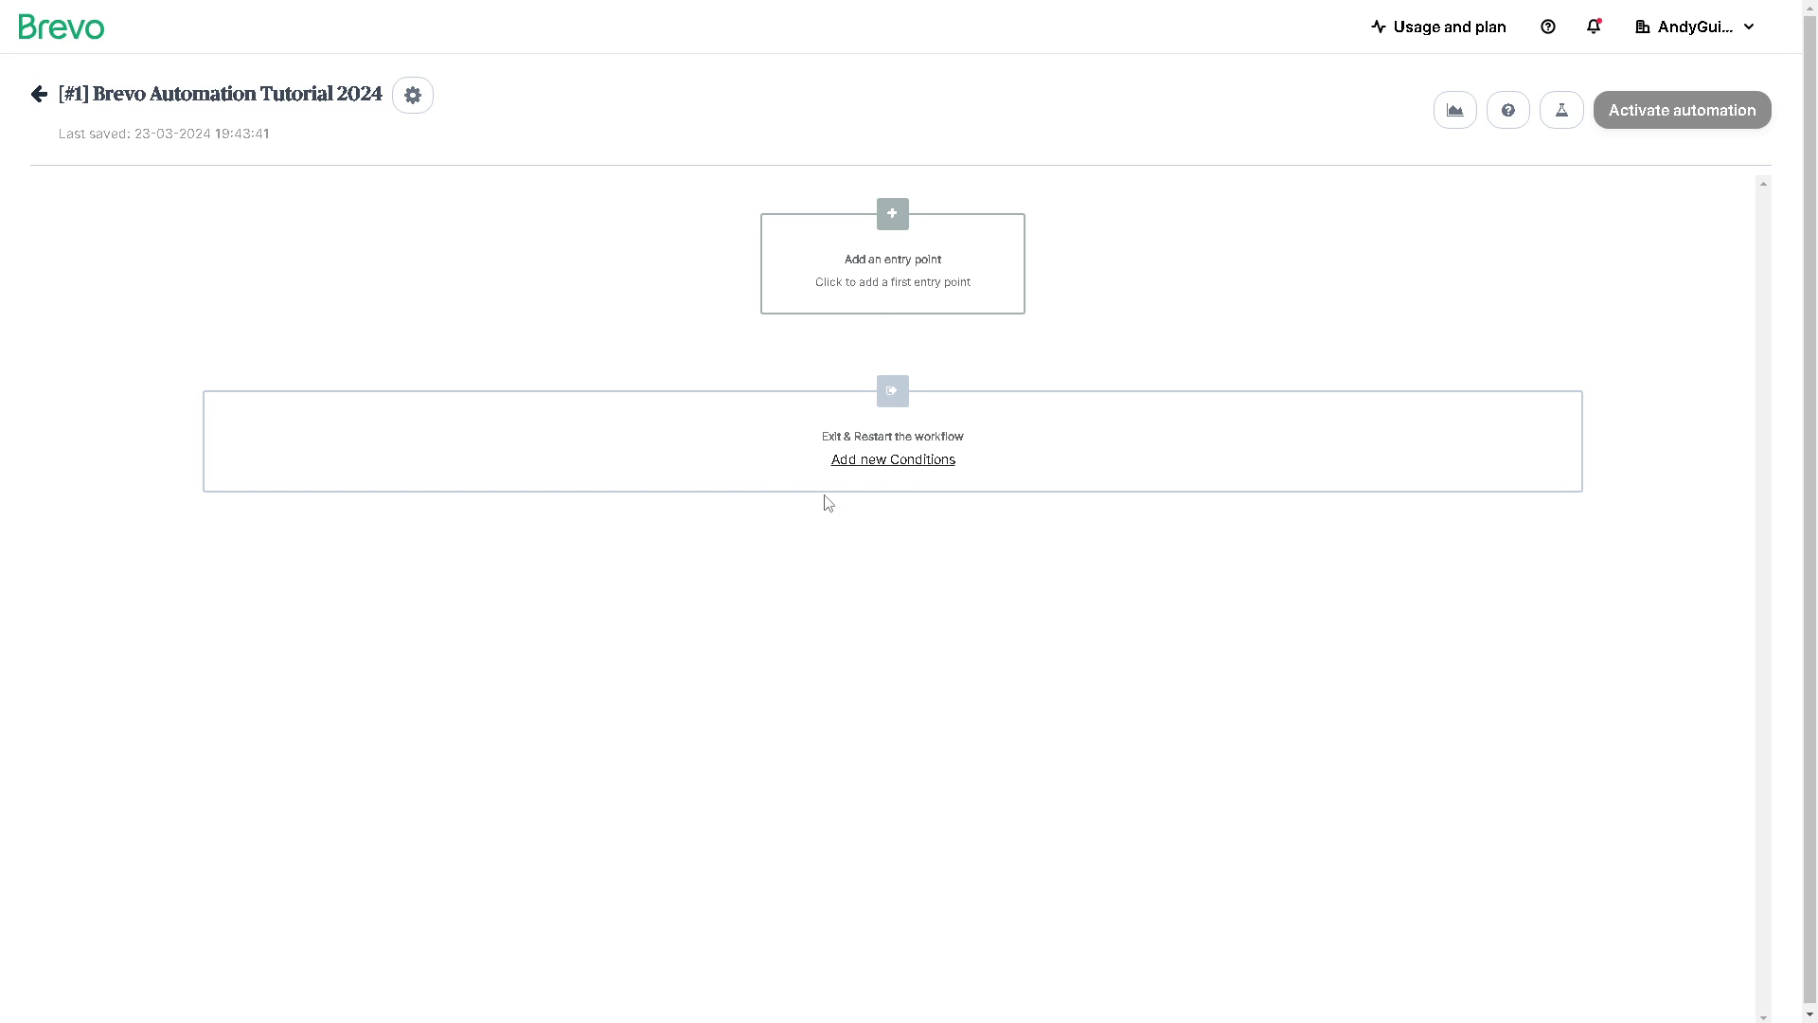
Set Email Activity > Transactional Email Activity as the workflow's entry point
click(878, 265)
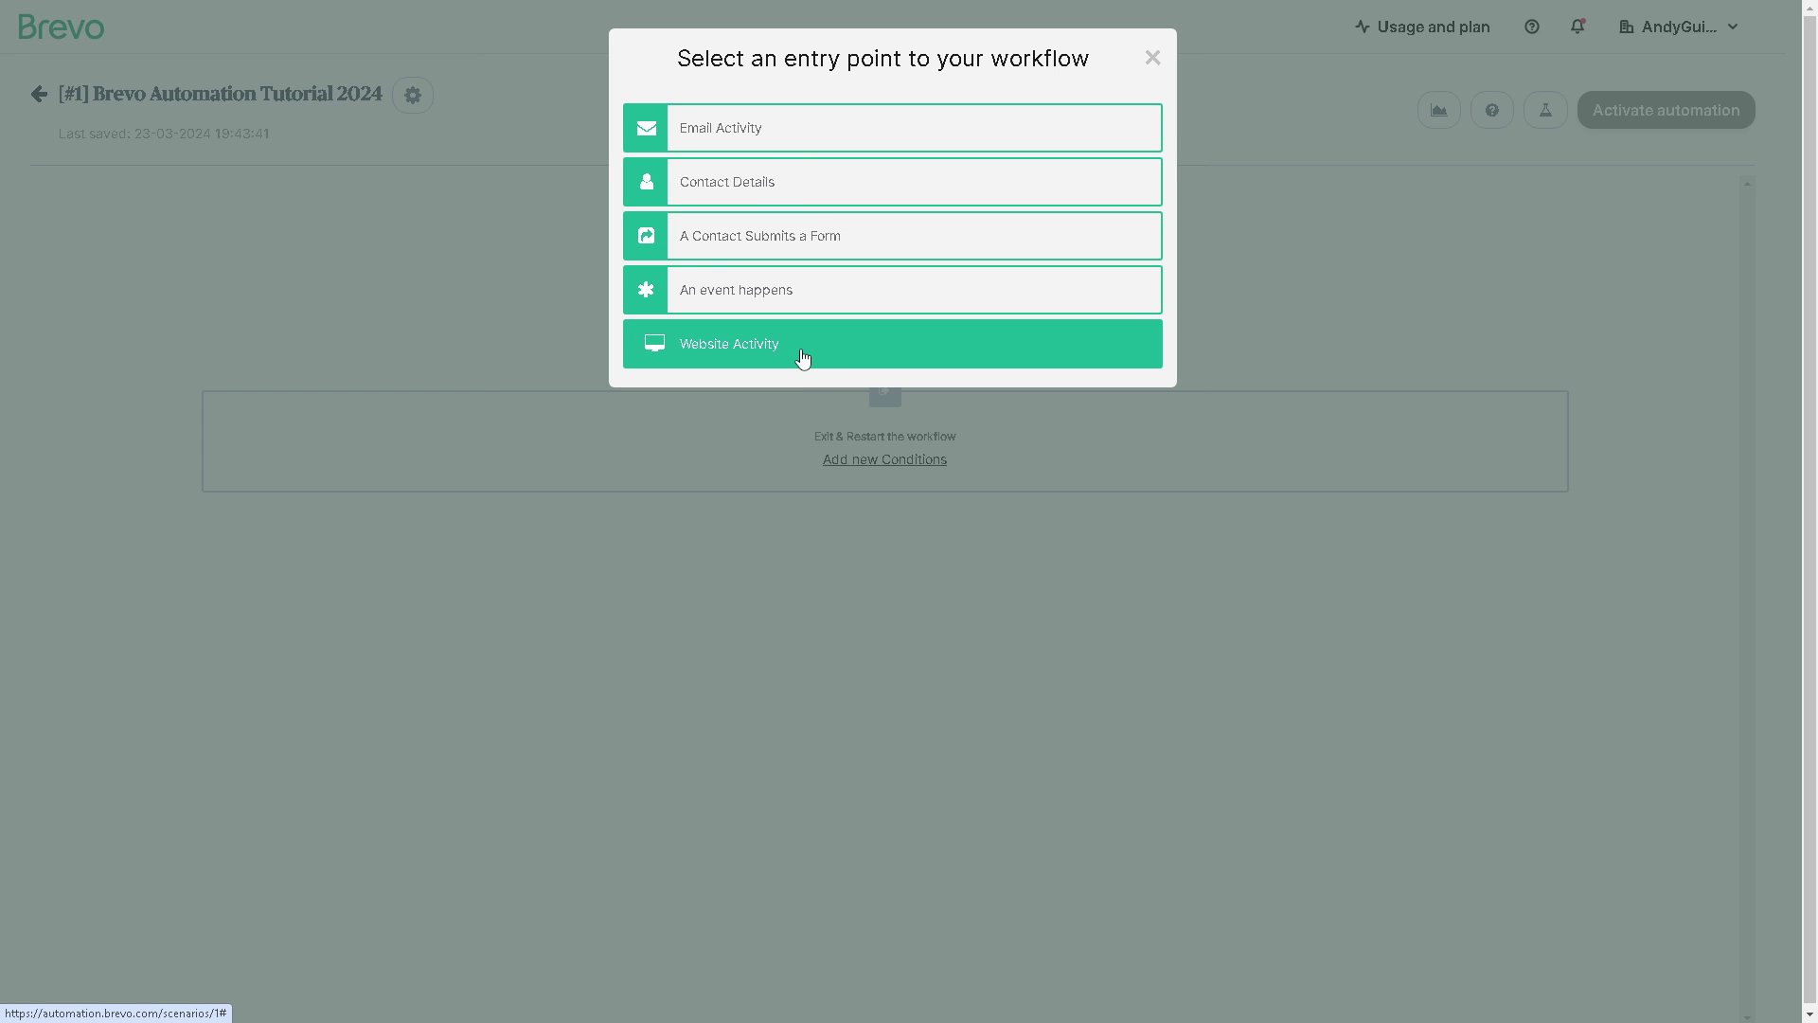
click(824, 139)
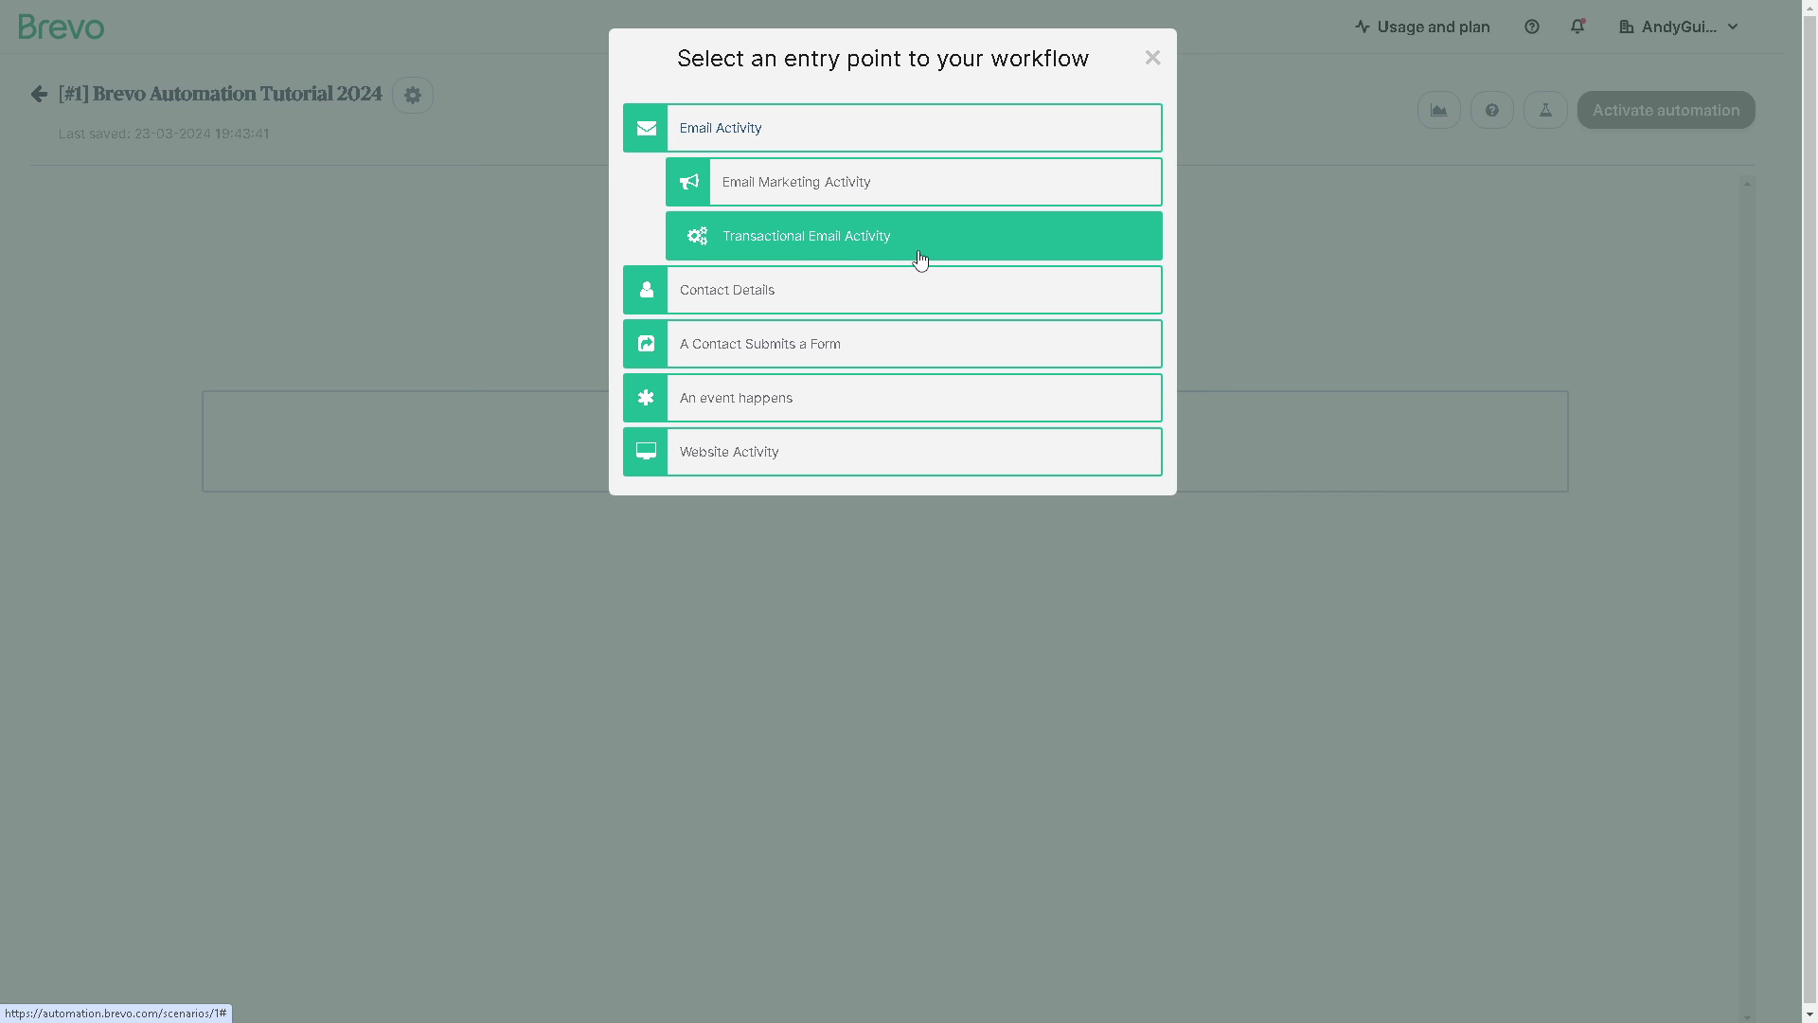
click(778, 241)
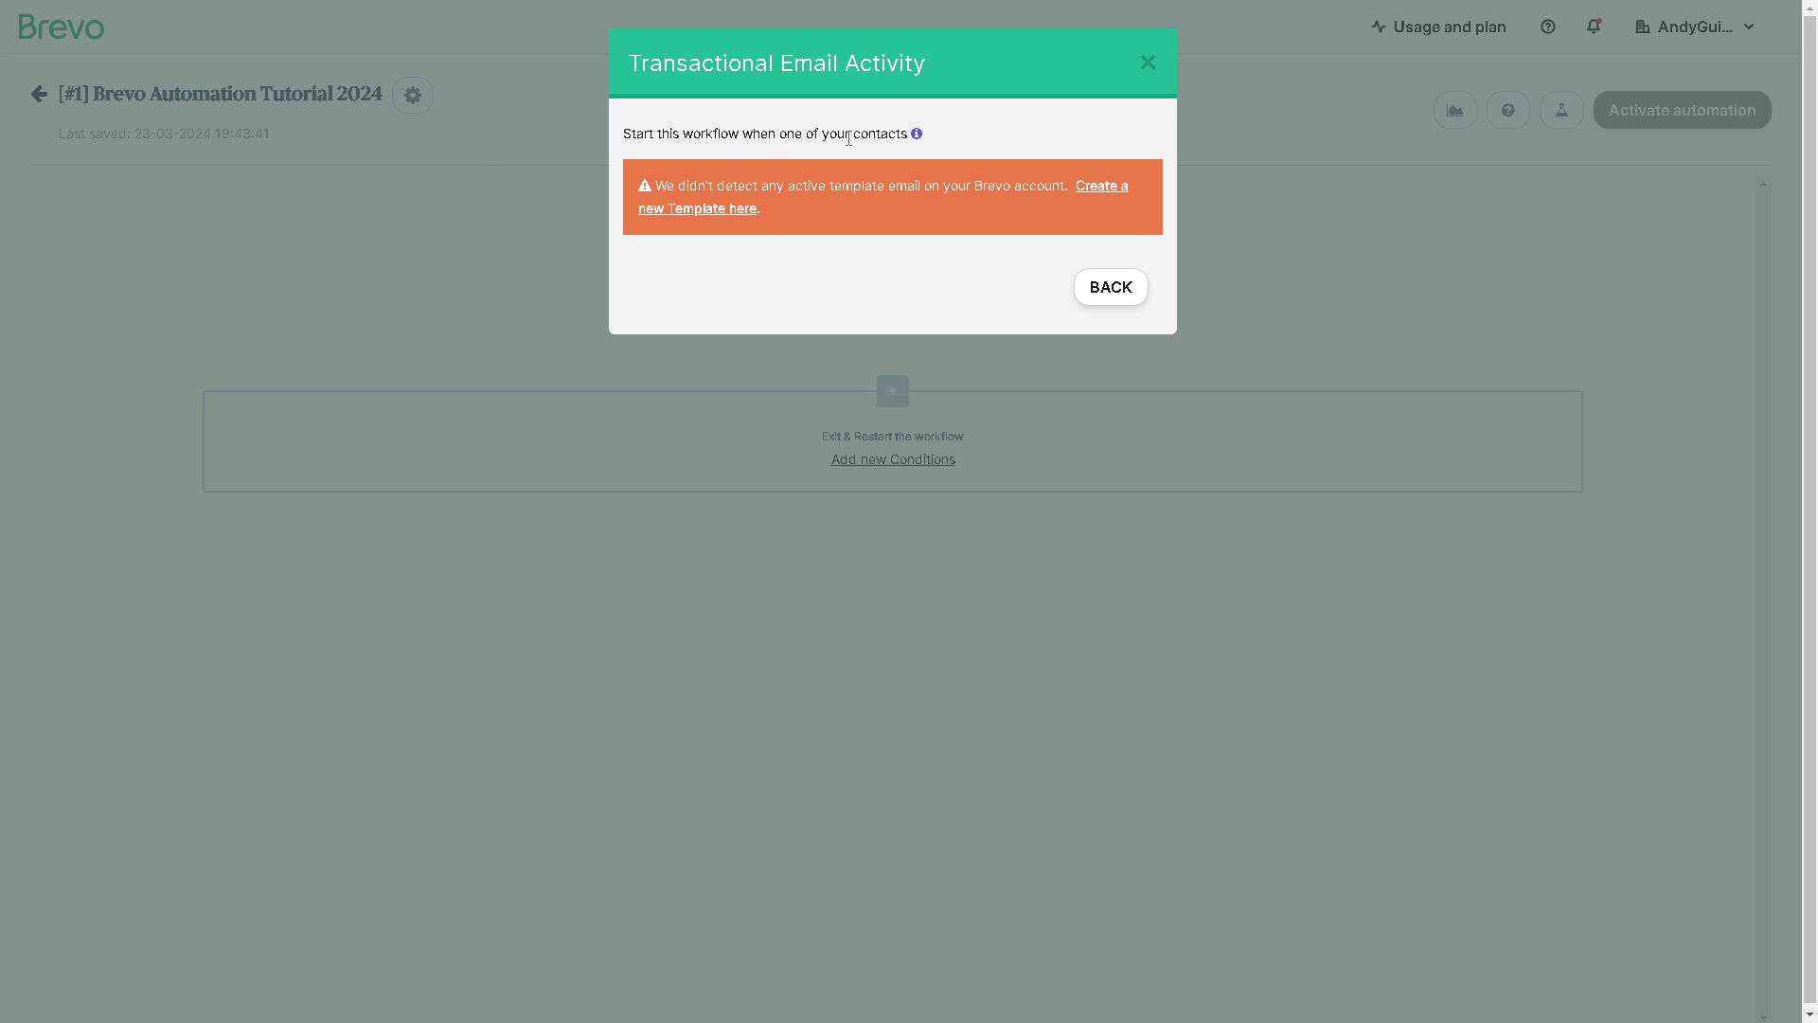
Start a new email template, pasting the same text as its name, subject line and preview text
click(1106, 196)
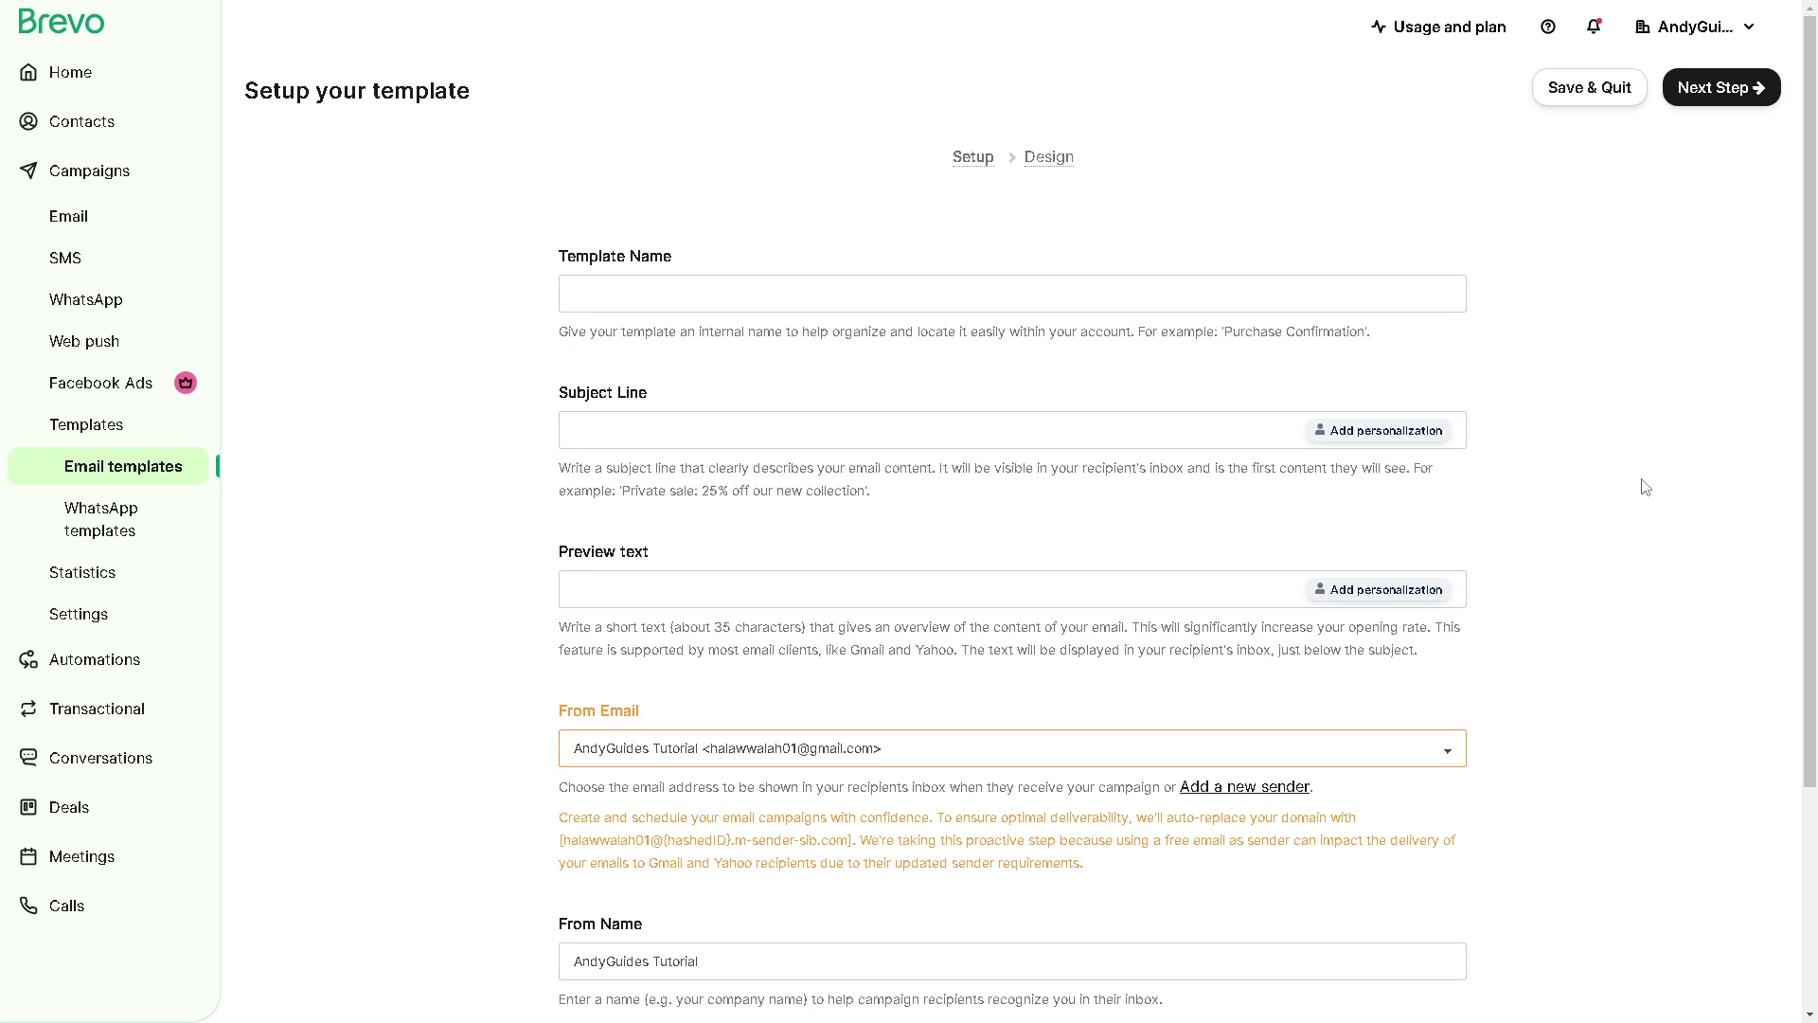
click(971, 287)
text(Brevo offers automation features to streamline various marketing and business processes)
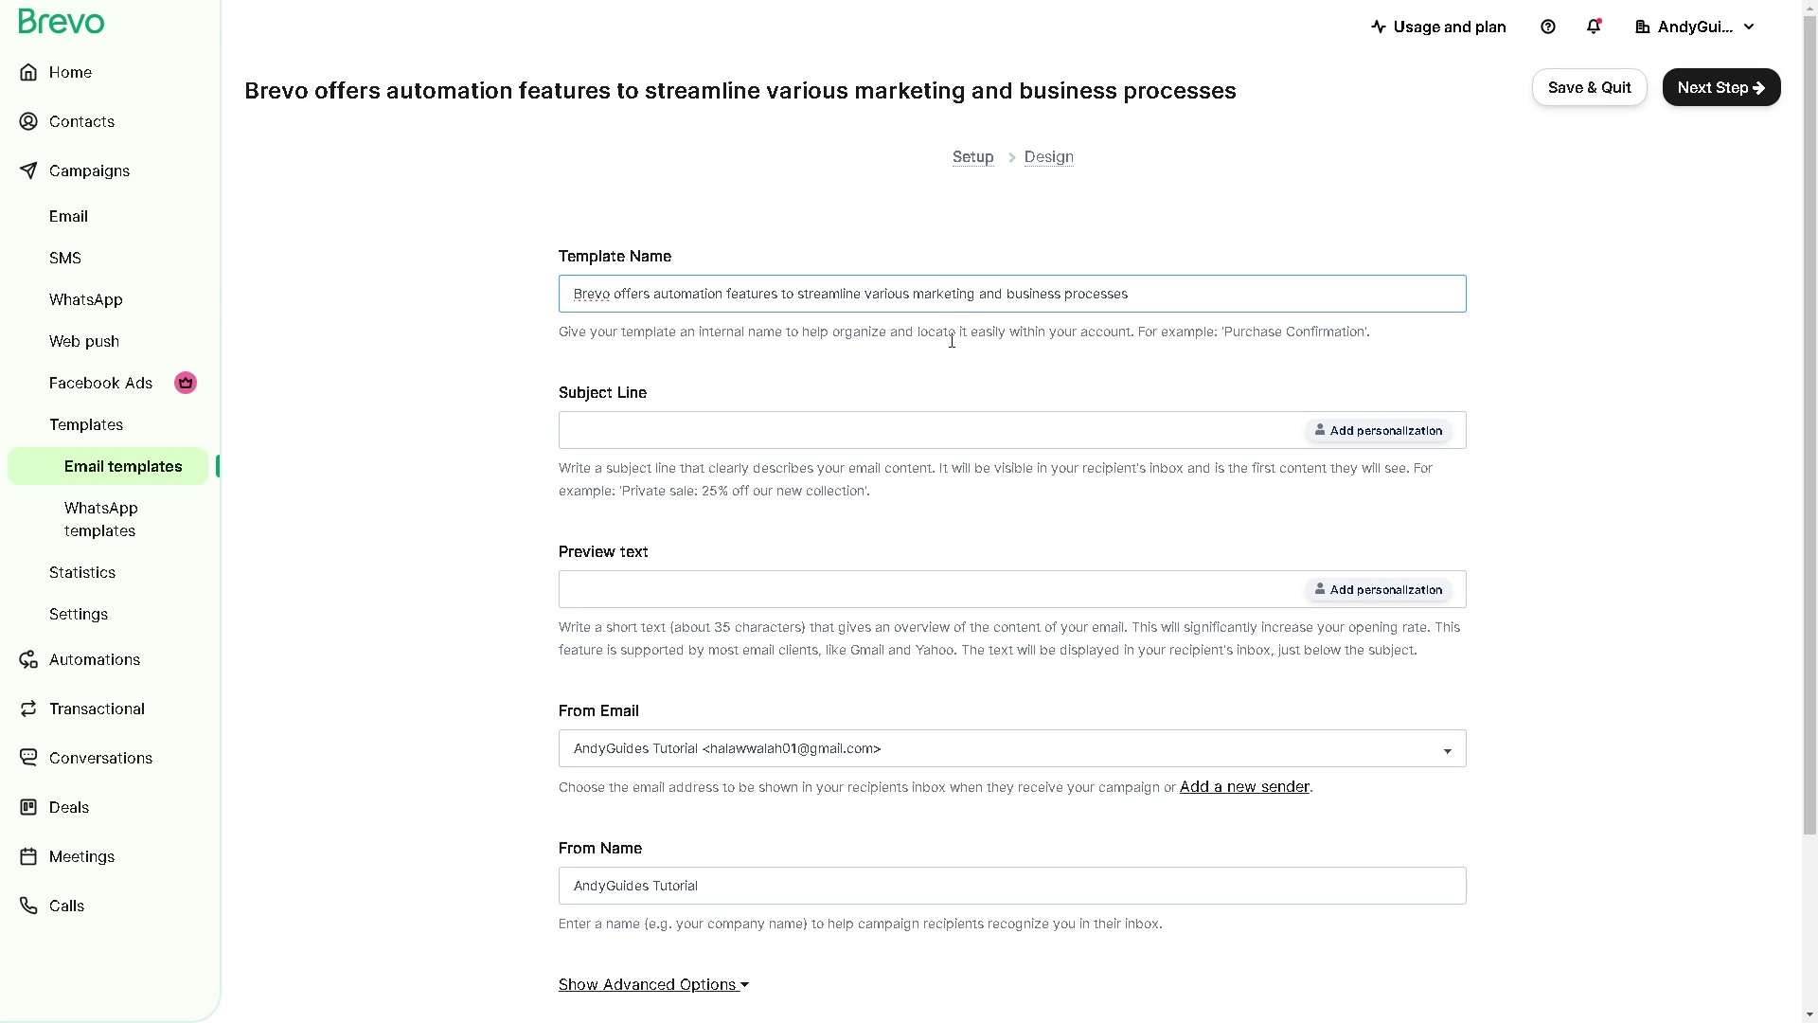
click(789, 417)
text(Brevo offers automation features to streamline various marketing and business processes)
click(686, 590)
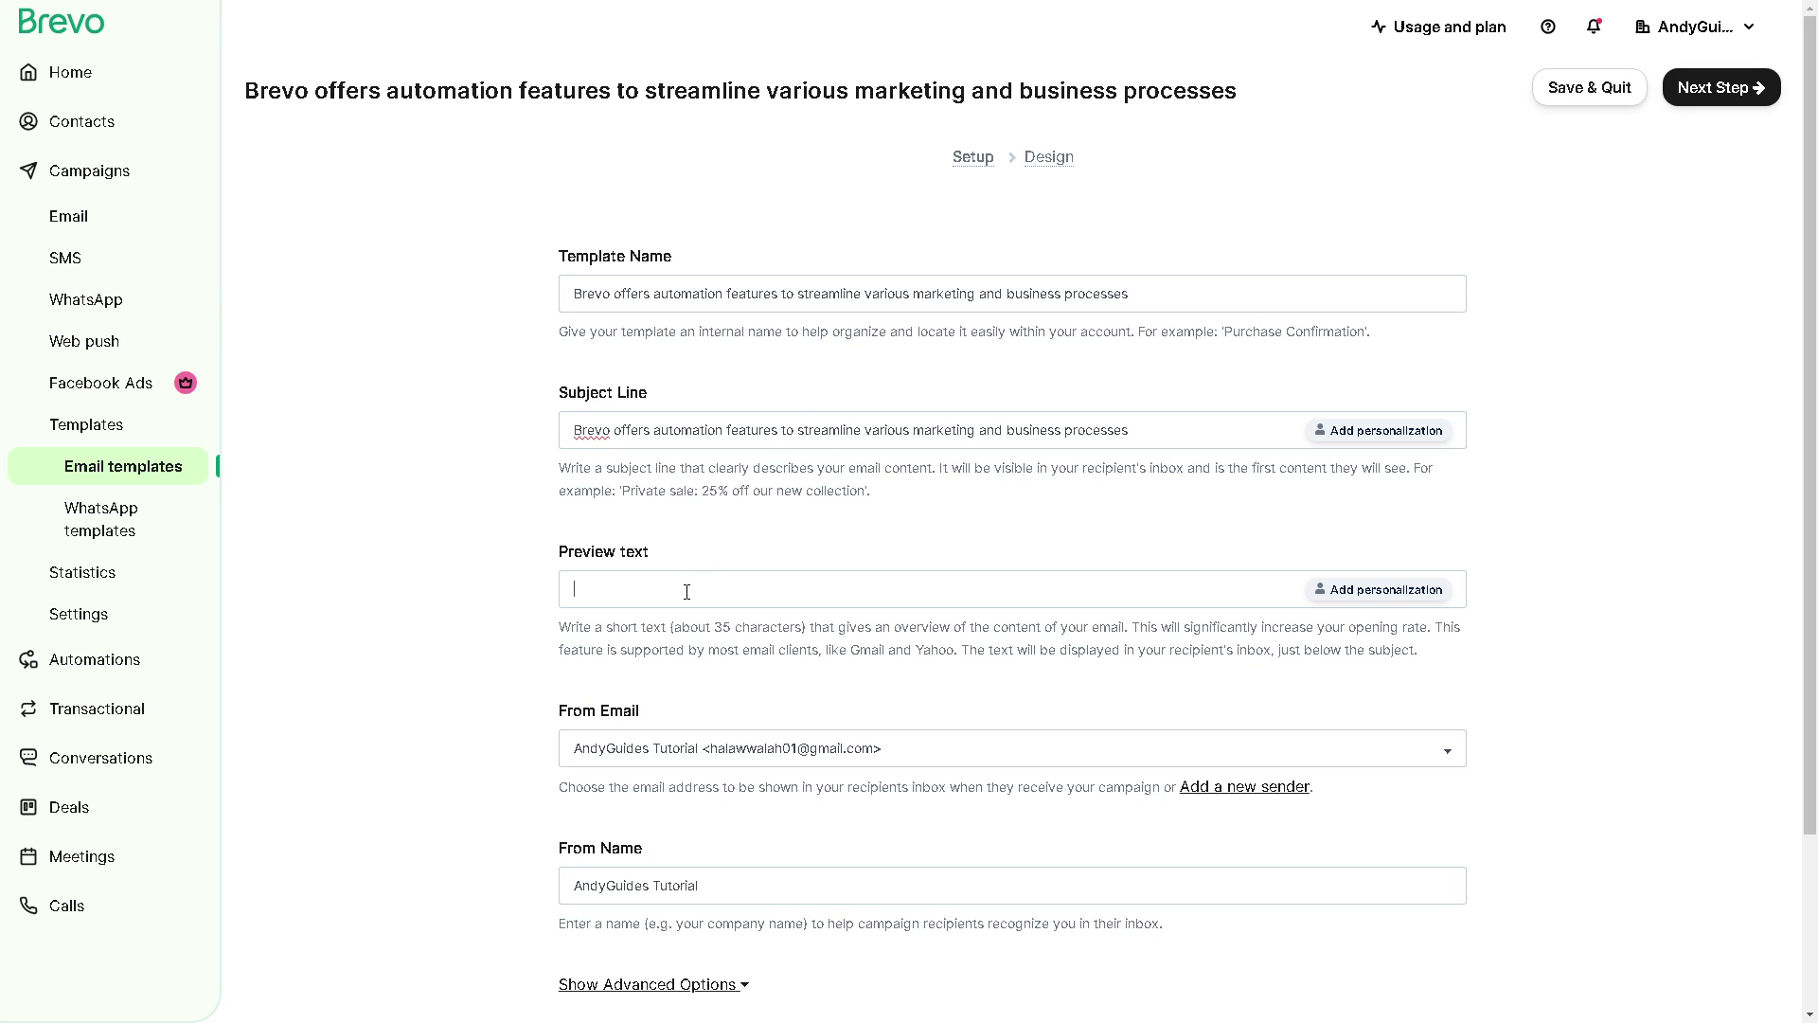
text(Brevo offers automation features to streamline various marketing and business processes)
Expand the reply-to and recipient options and turn on Google Analytics tracking
scroll(682, 758, down, 2)
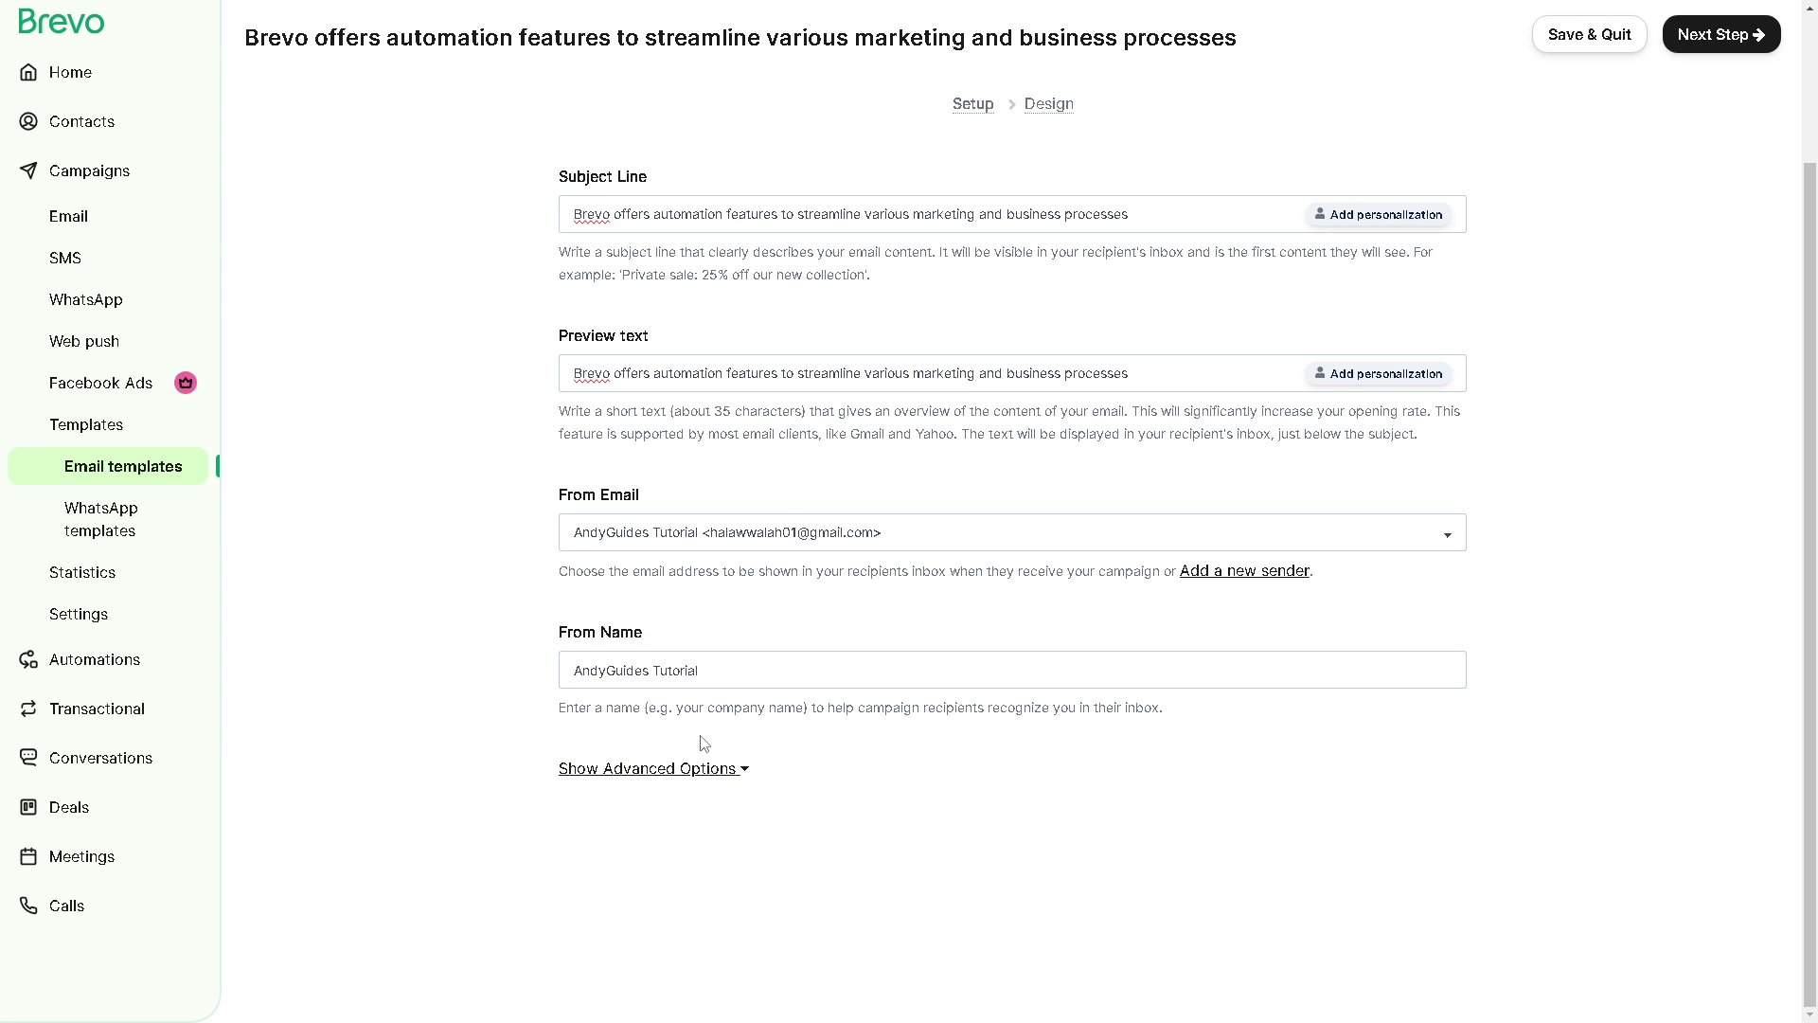
click(701, 769)
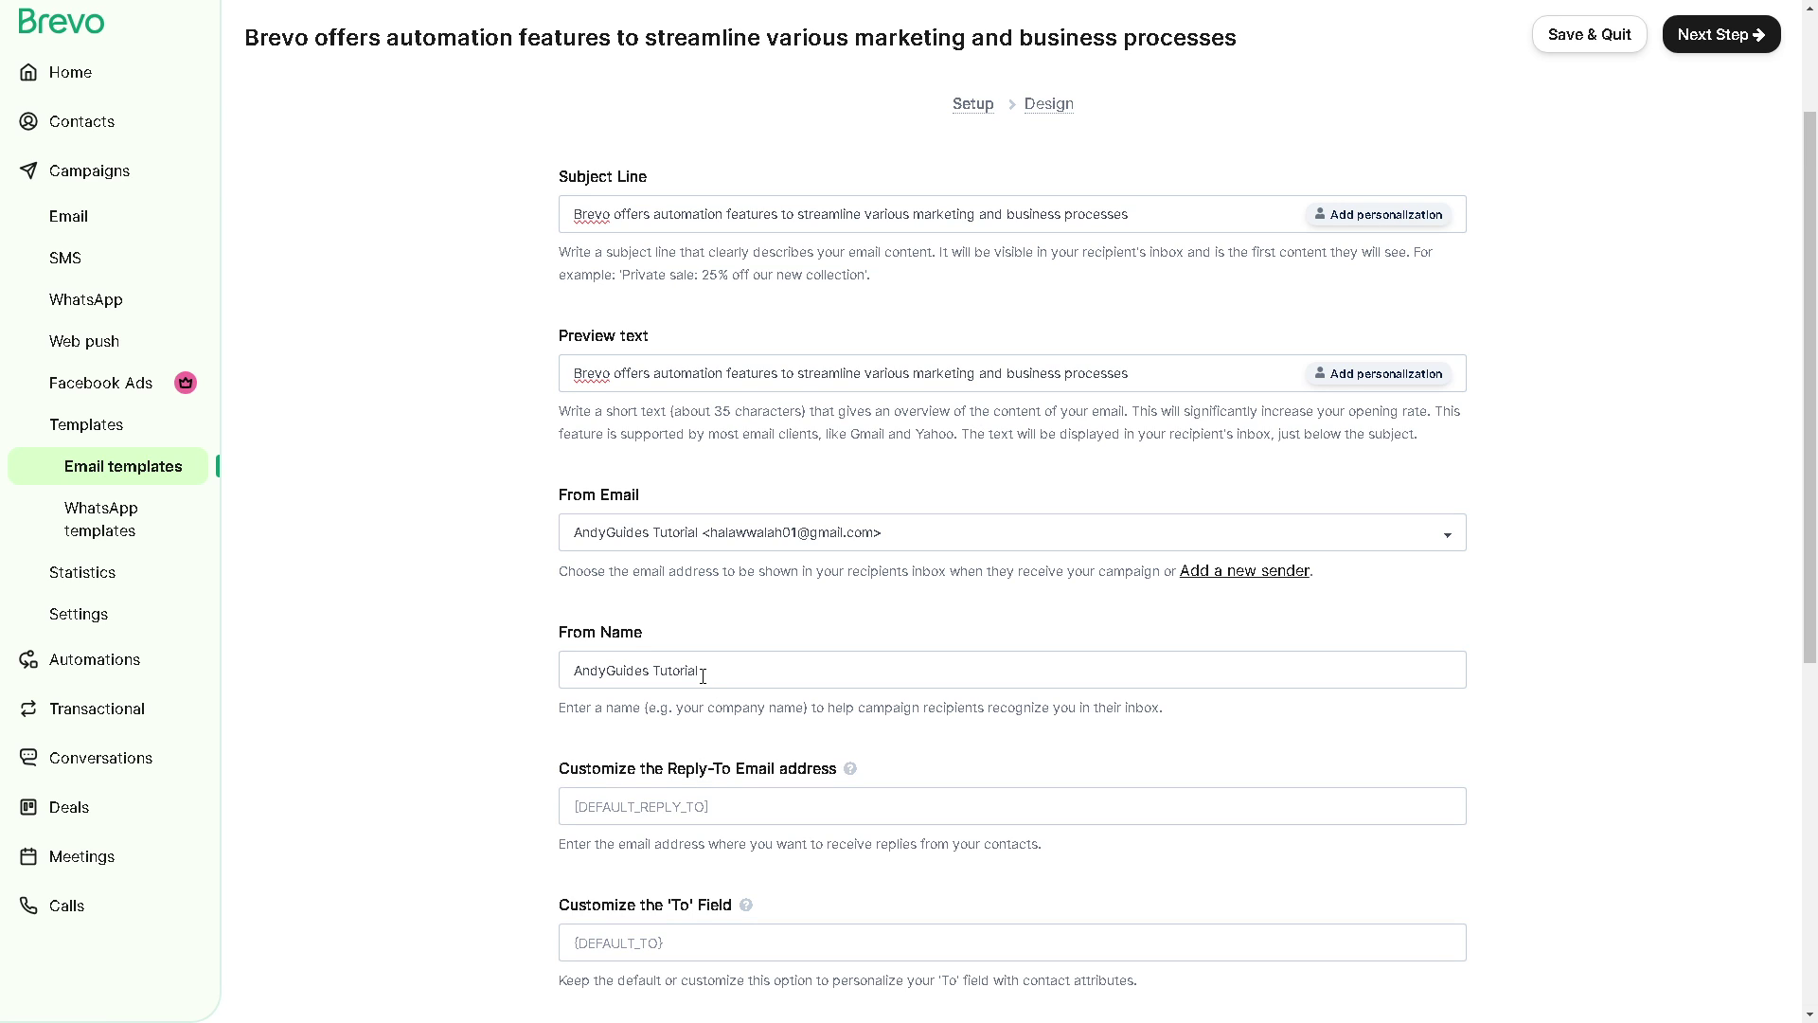
scroll(606, 700, down, 2)
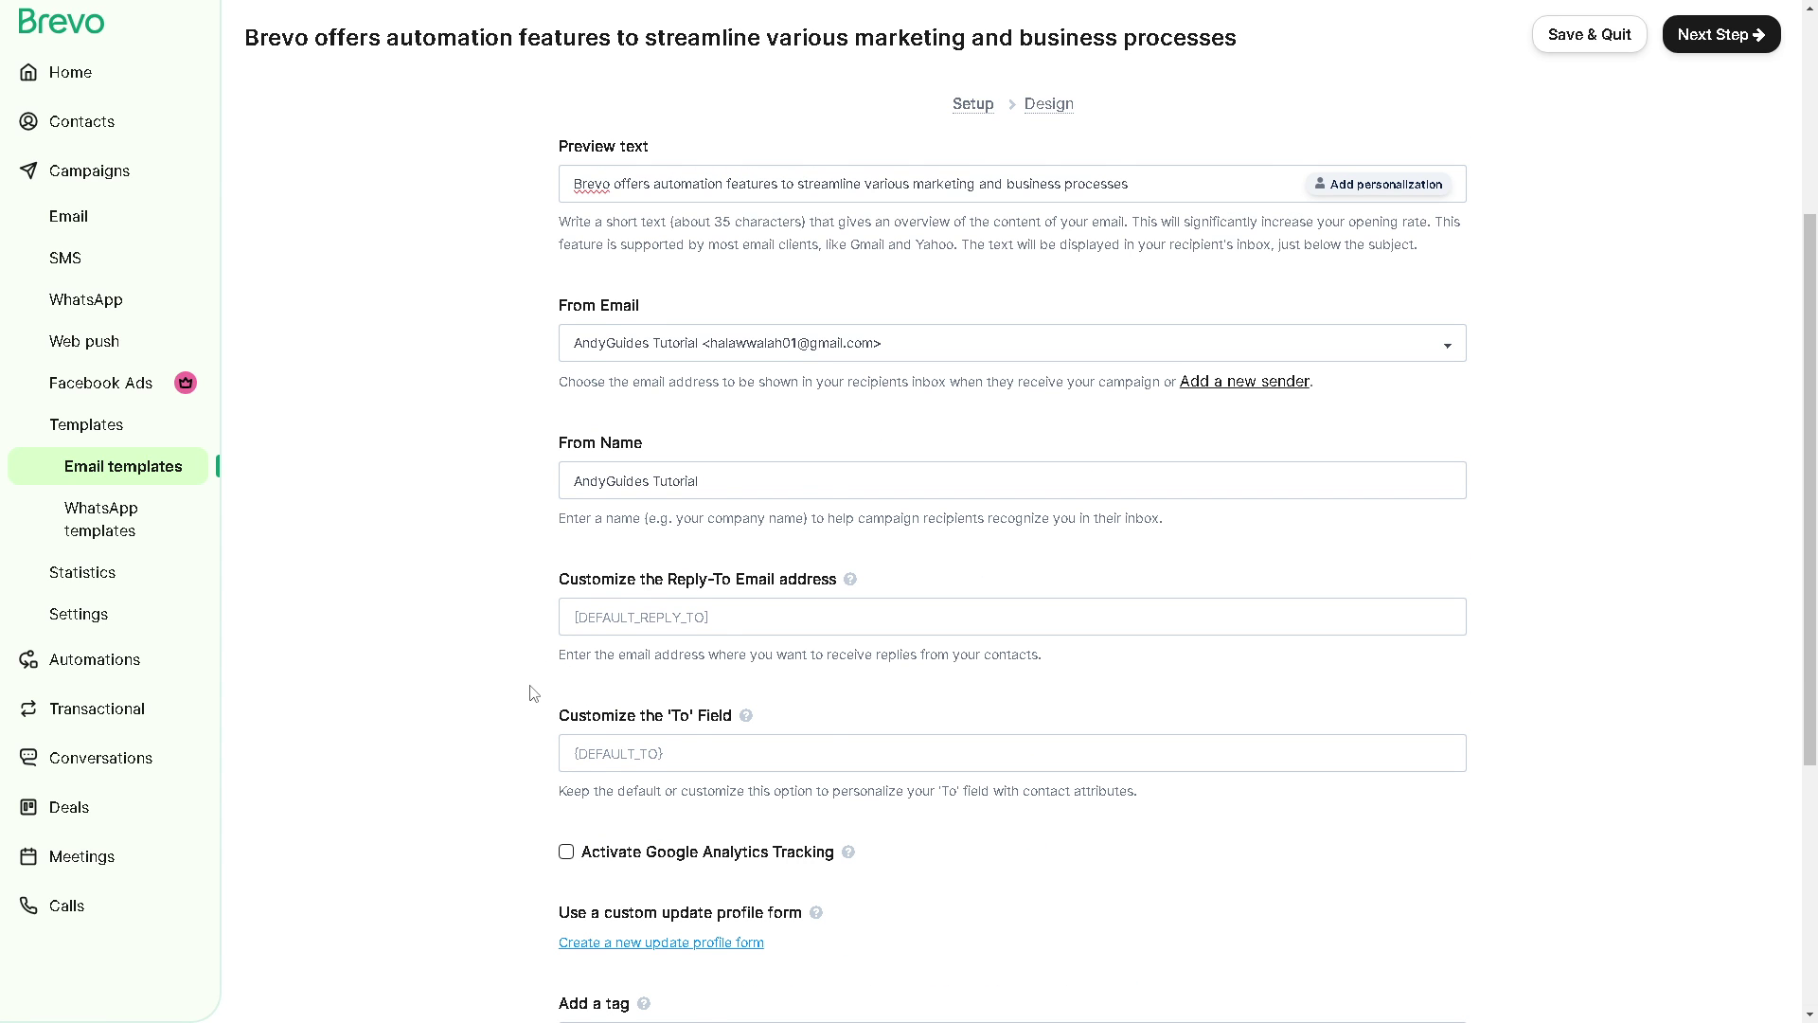
scroll(533, 694, down, 1)
scroll(528, 694, down, 2)
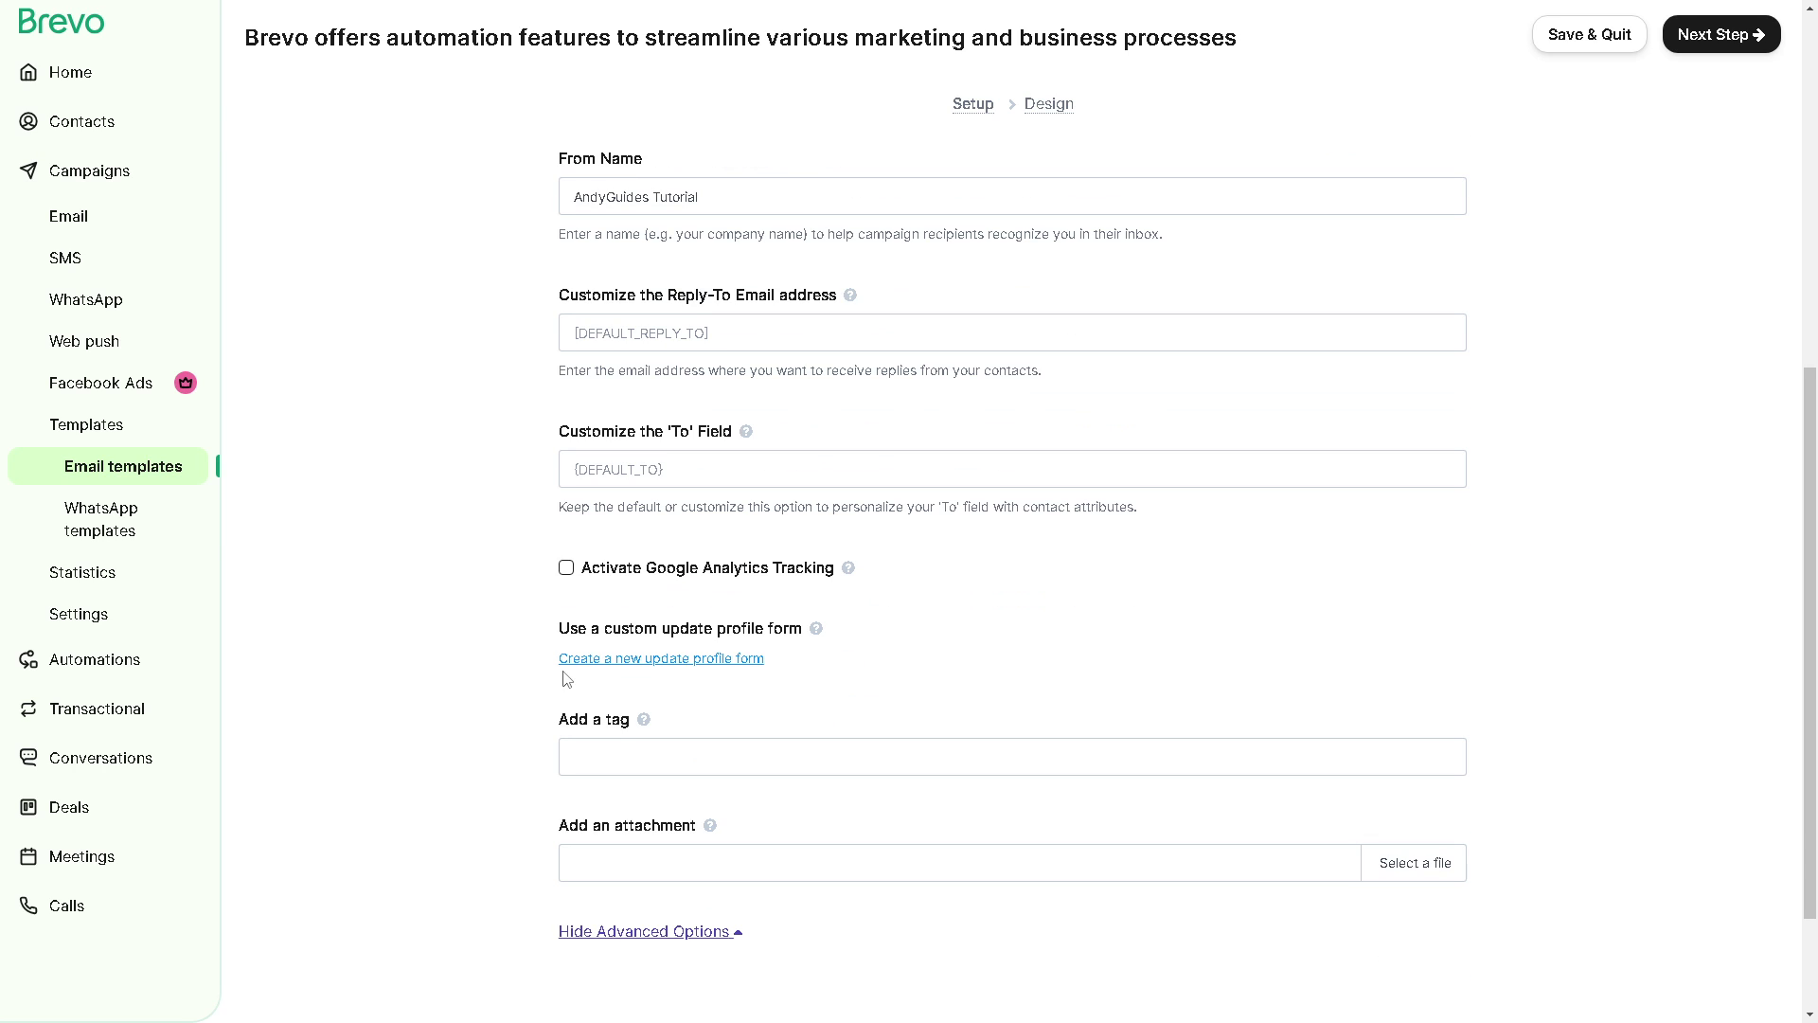
click(567, 572)
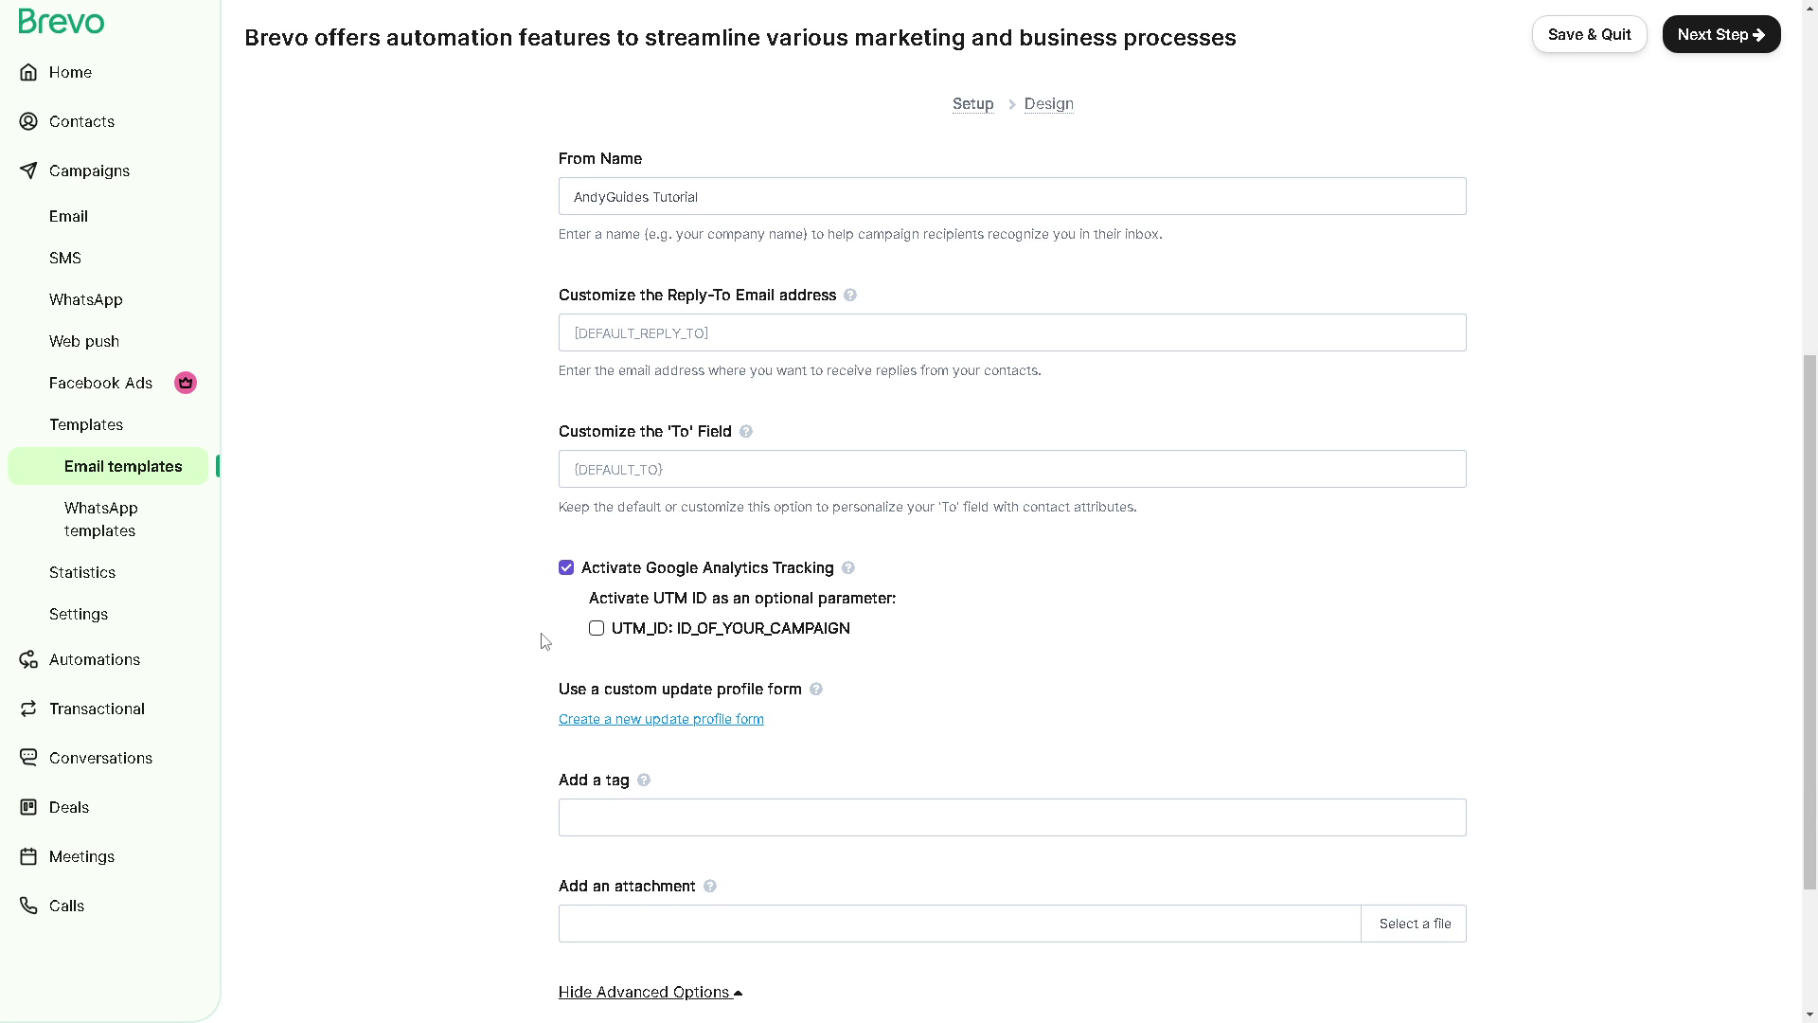
scroll(542, 639, down, 1)
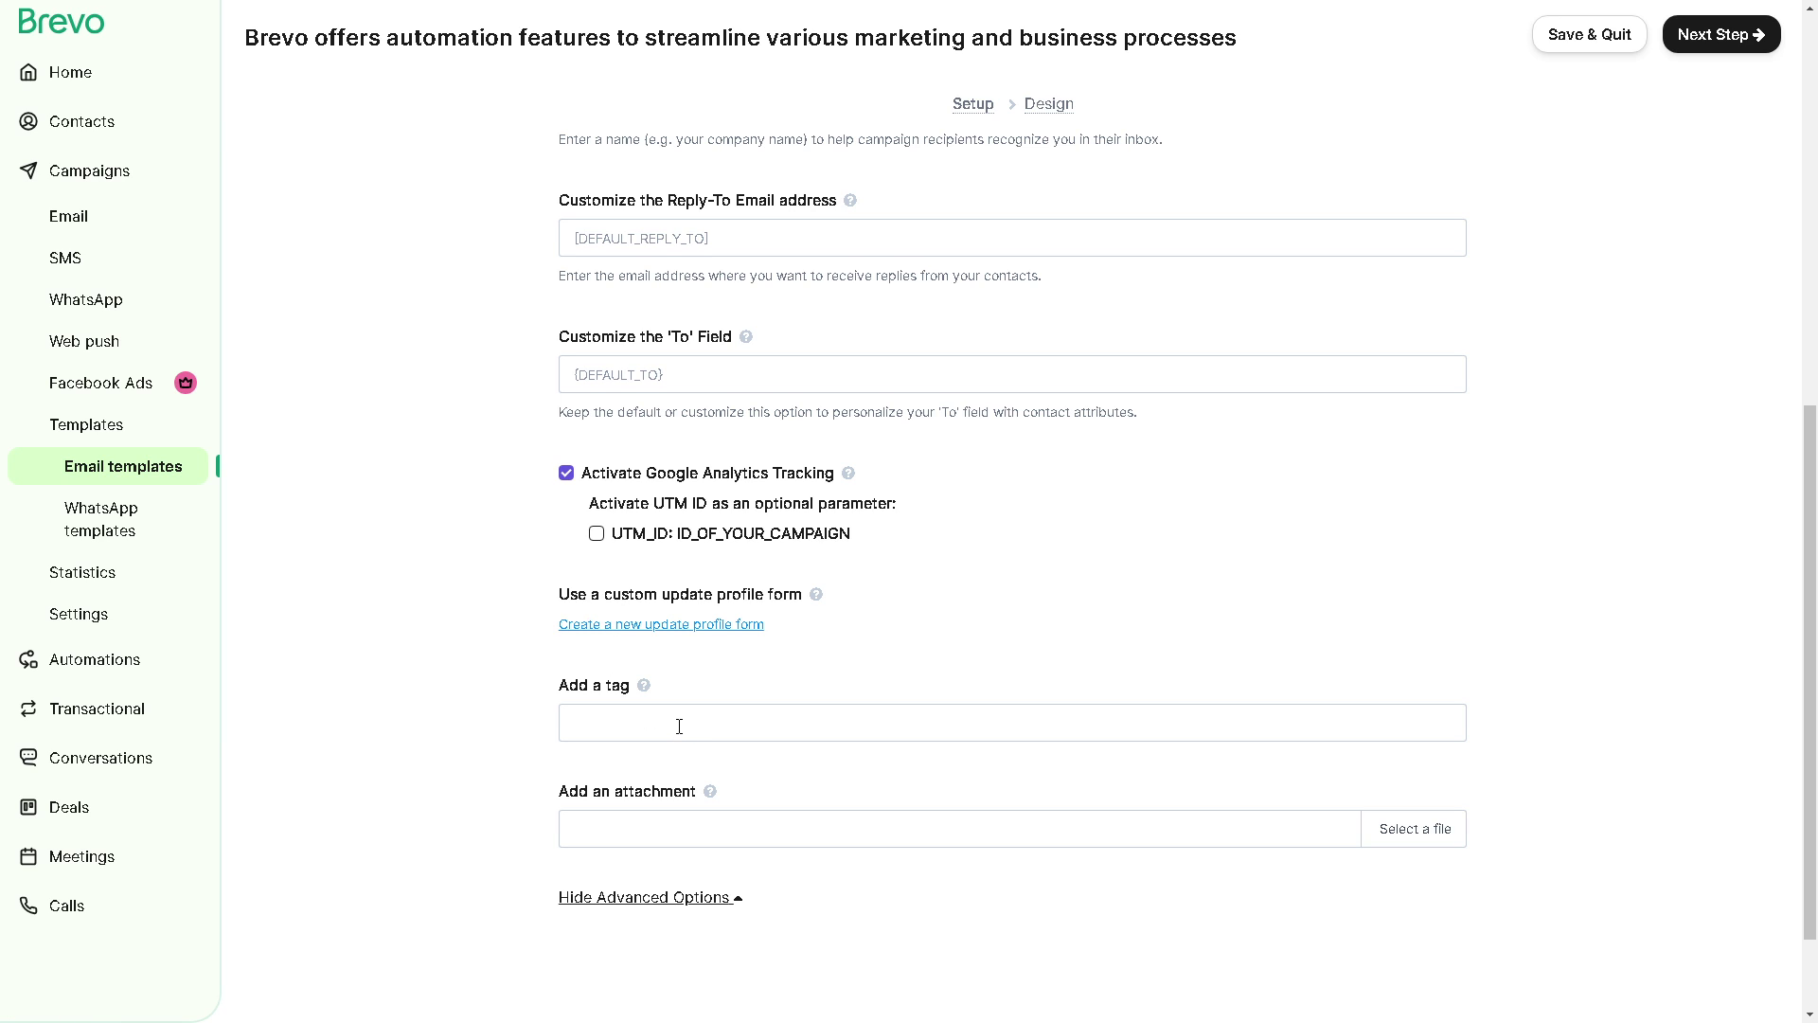
Add the automation description sentence as a tag on the email
click(608, 730)
text(Brevo offers automation features to streamline various marketing and business processes)
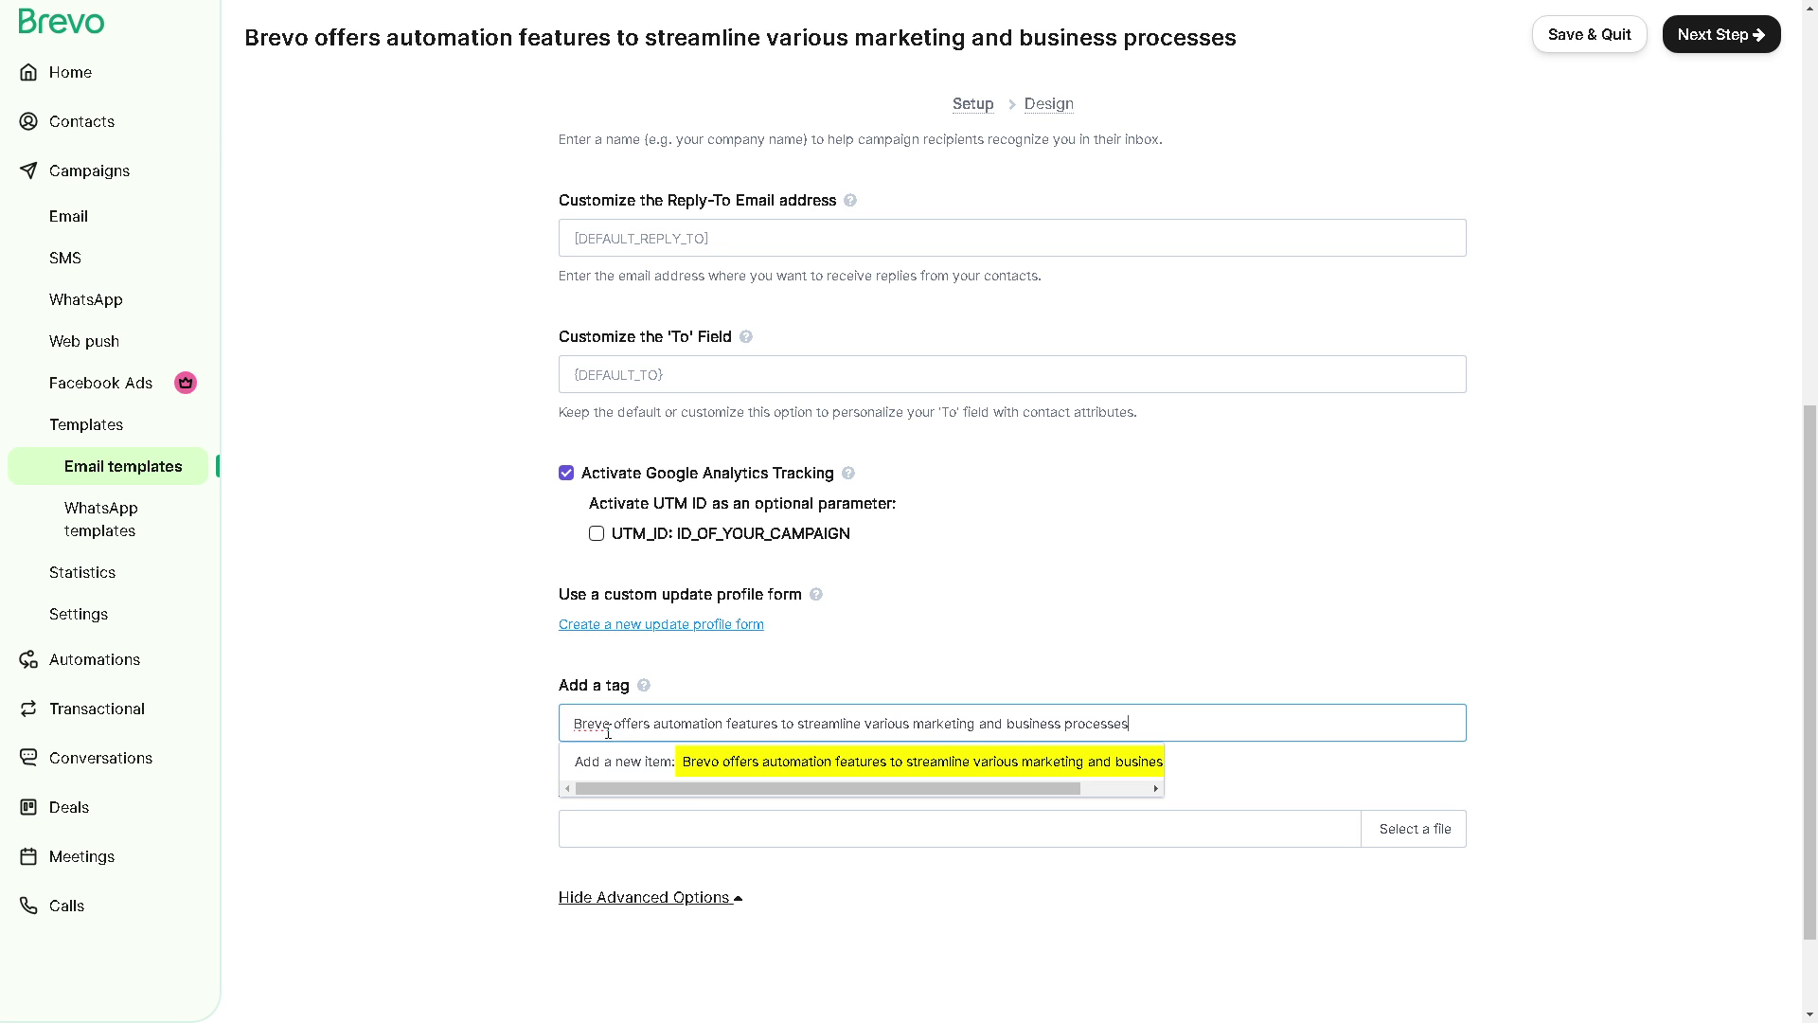
click(488, 735)
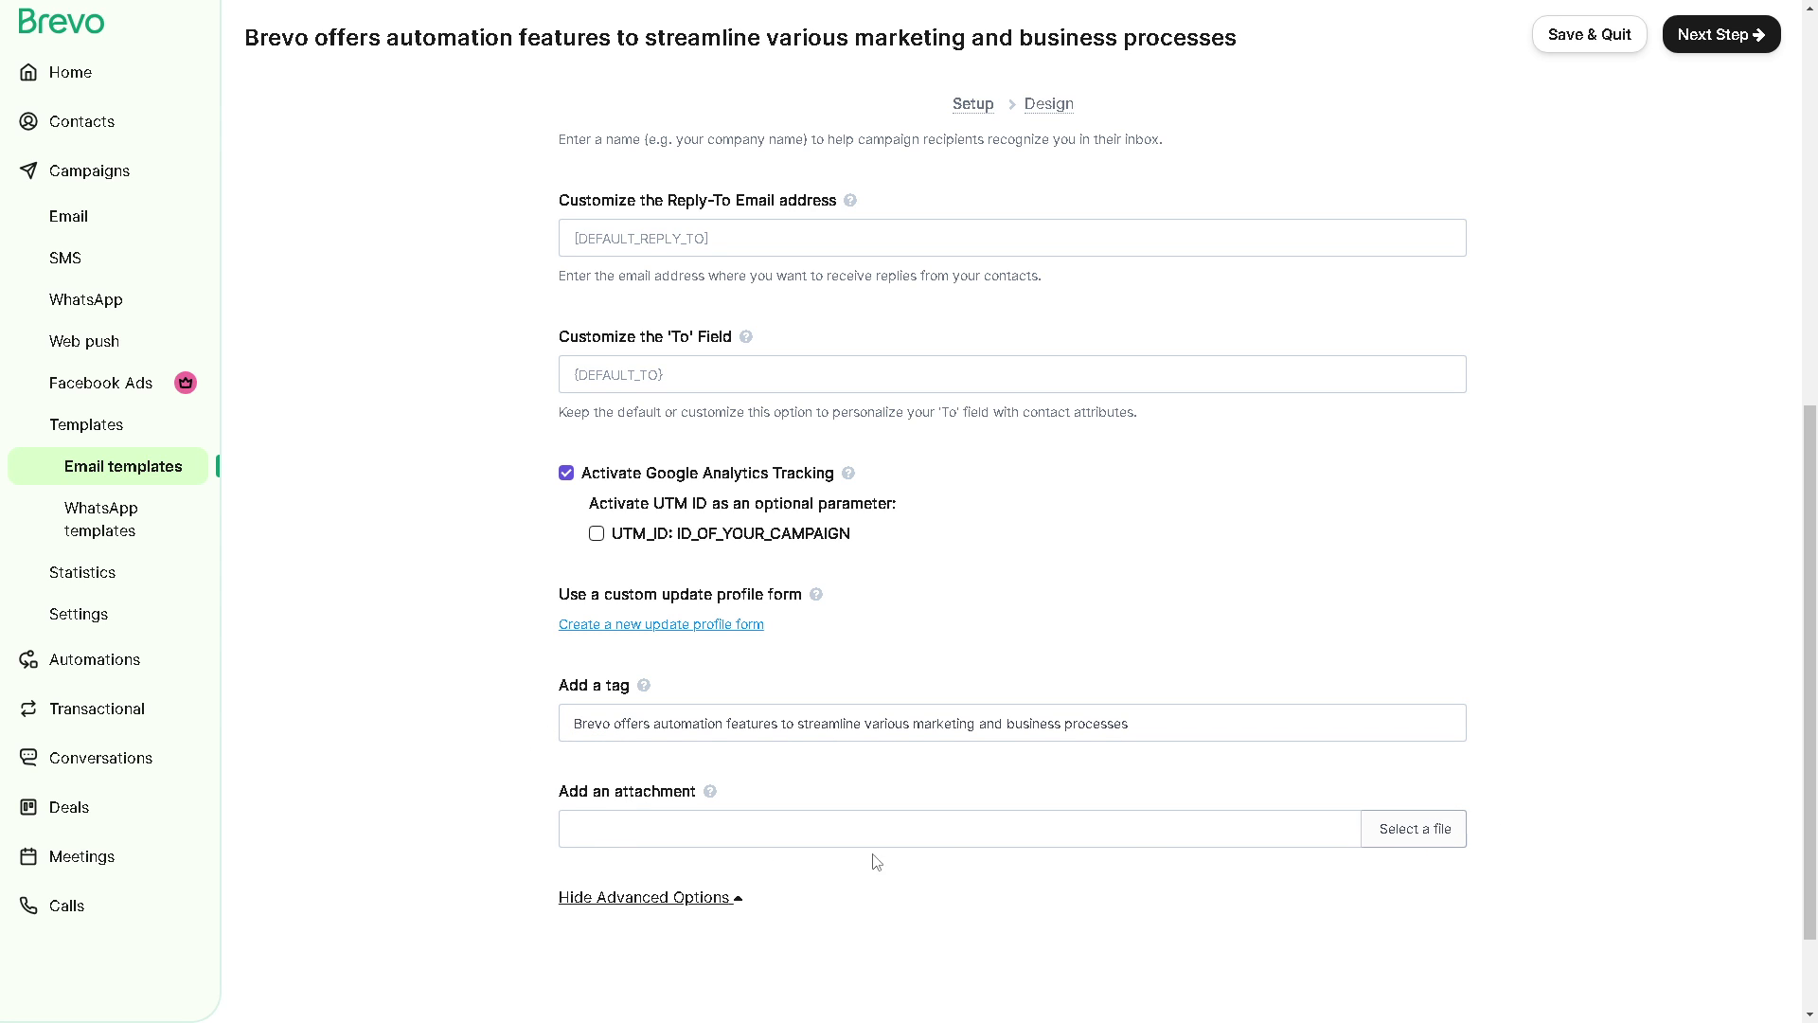
scroll(675, 857, down, 2)
scroll(1282, 390, up, 9)
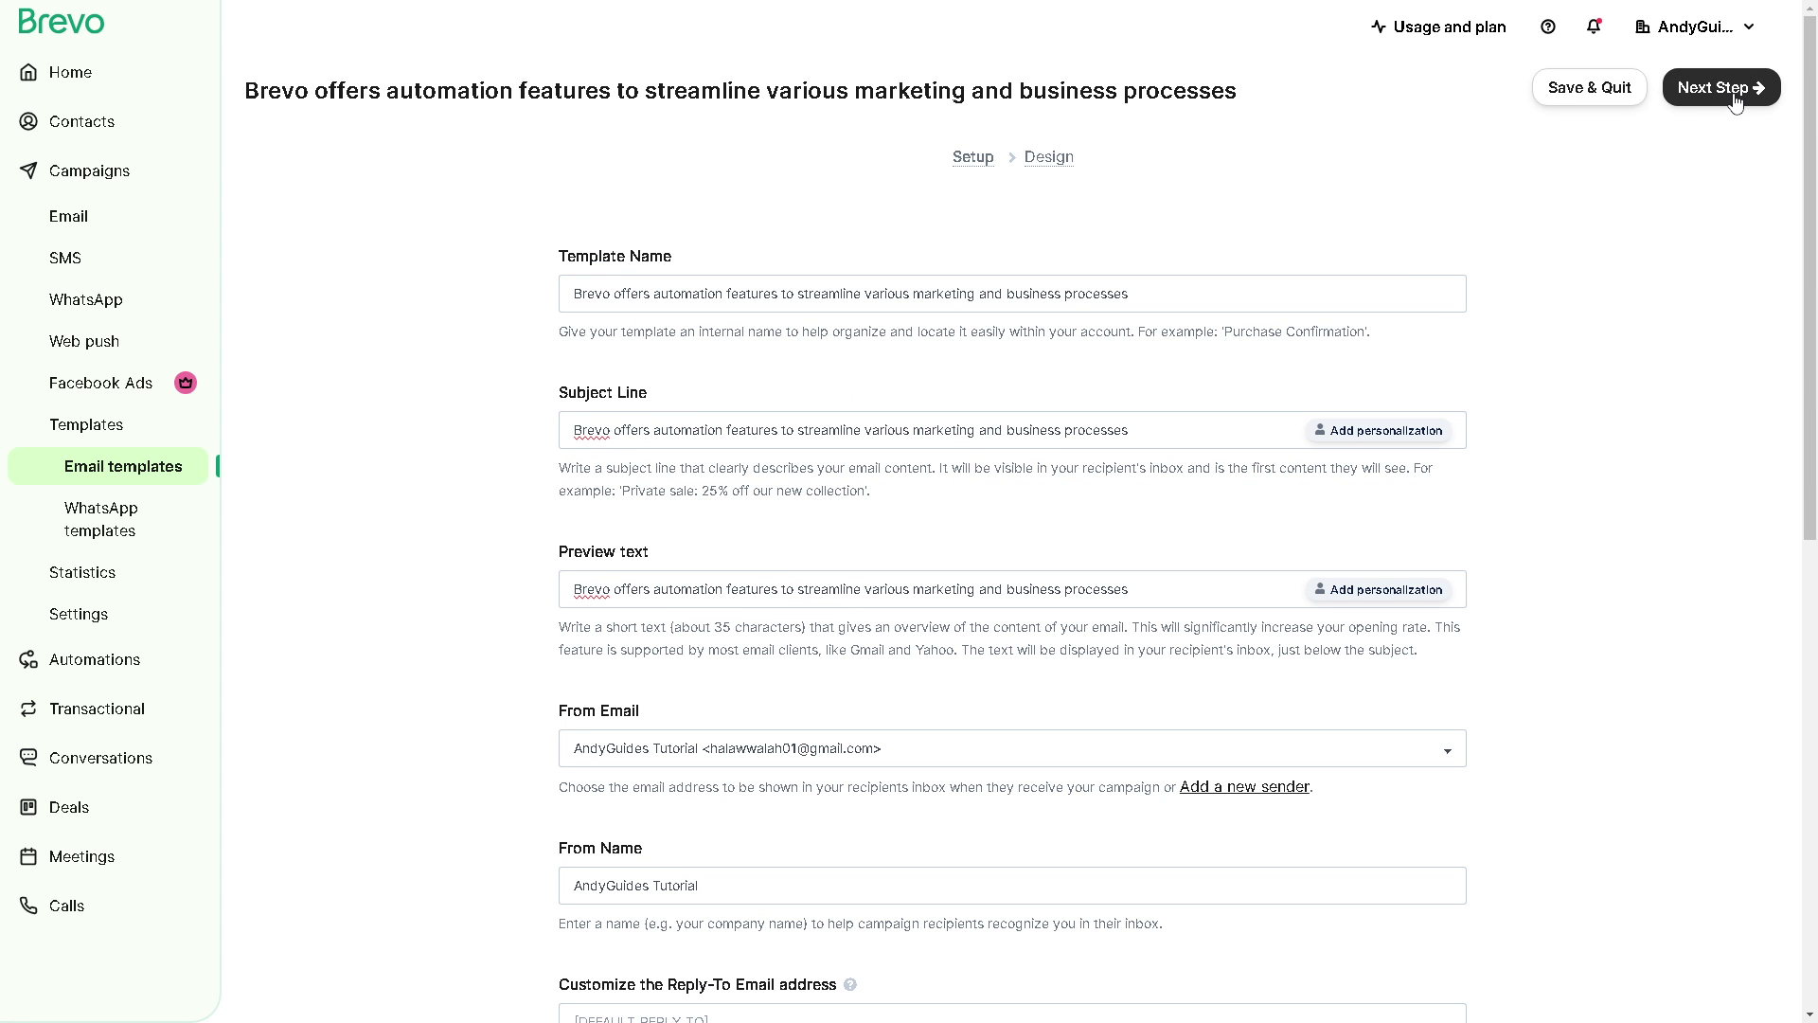
mouse_move(1052, 163)
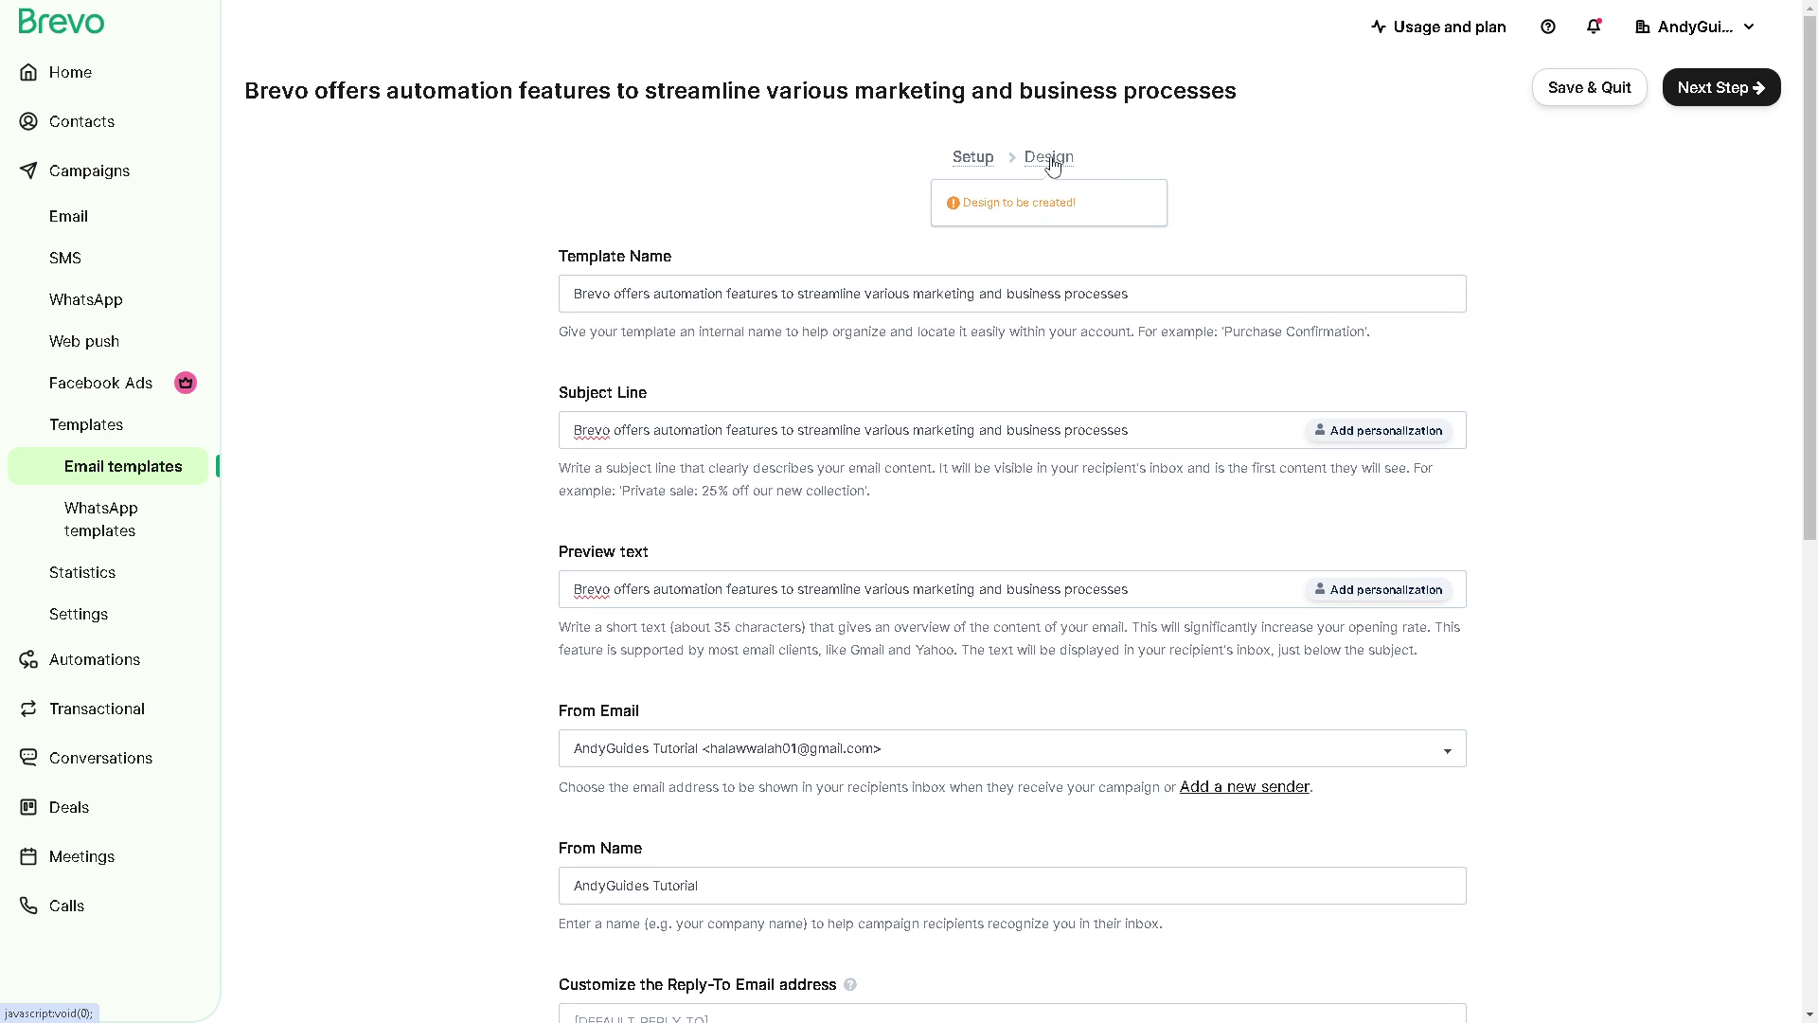
Move to the Design step and choose the IQONIC new-products layout from the Template Gallery
click(1050, 159)
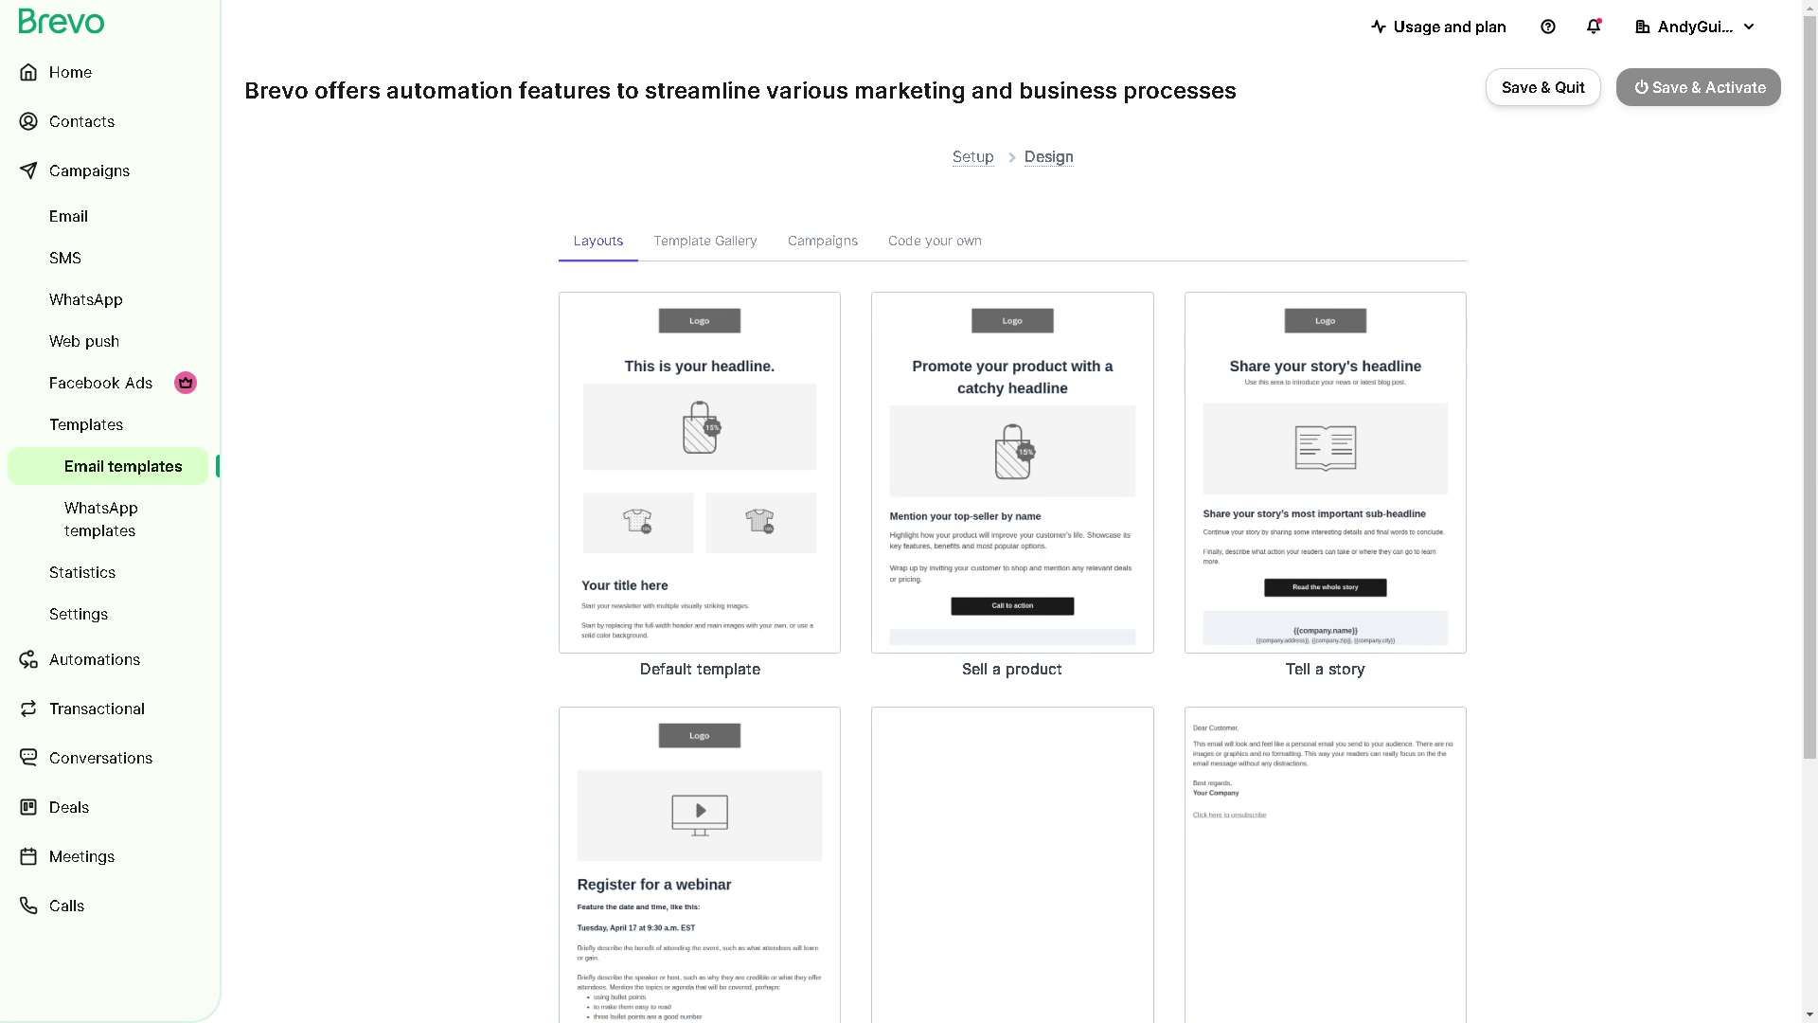
scroll(938, 516, down, 2)
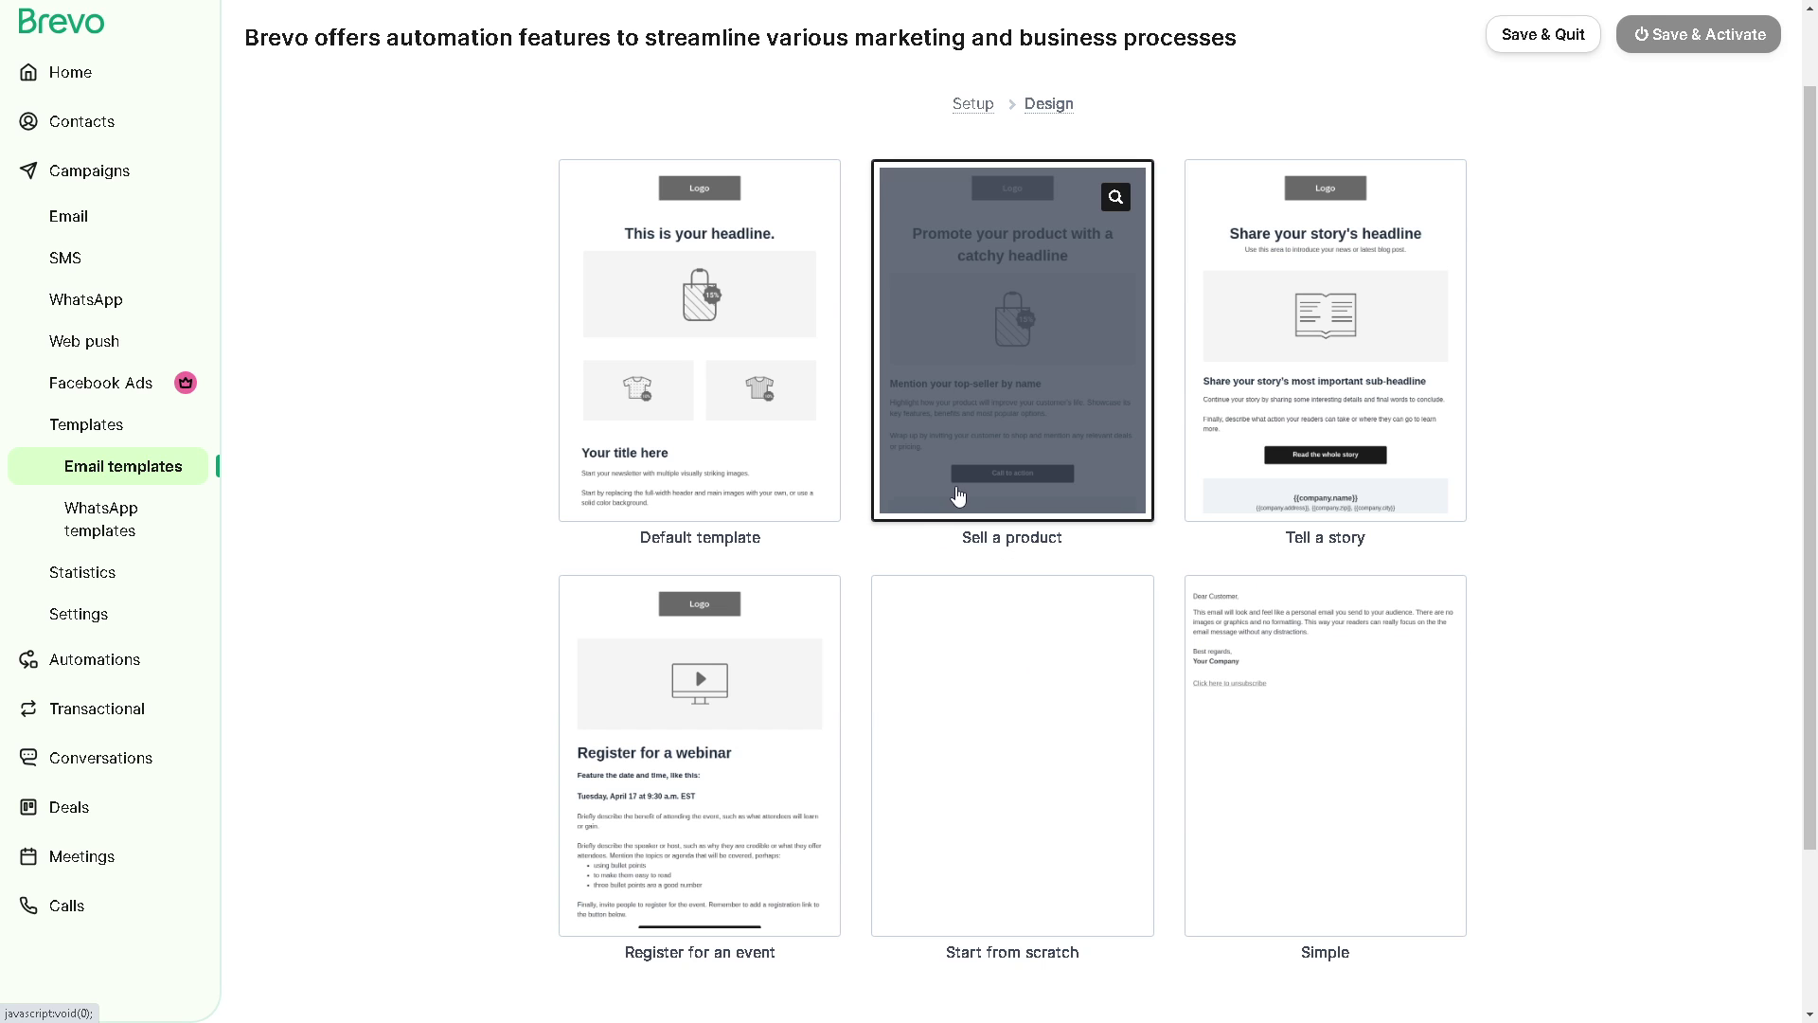
scroll(783, 365, up, 2)
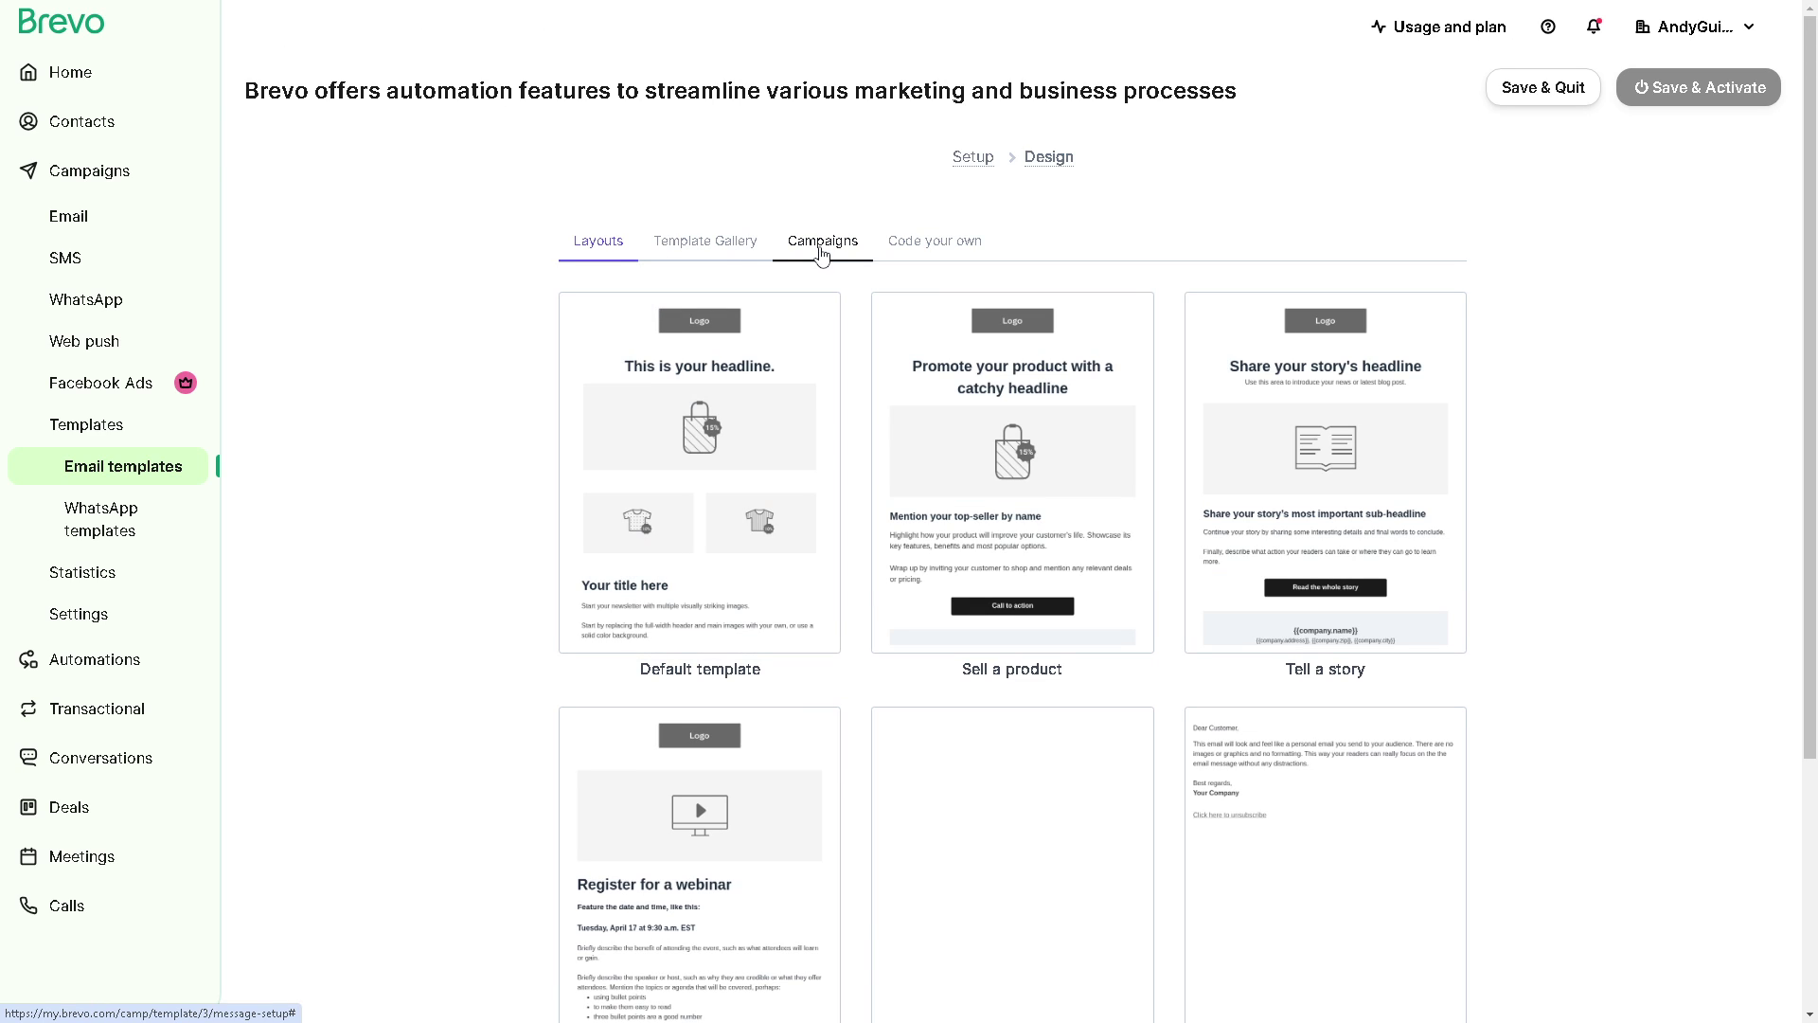
click(729, 248)
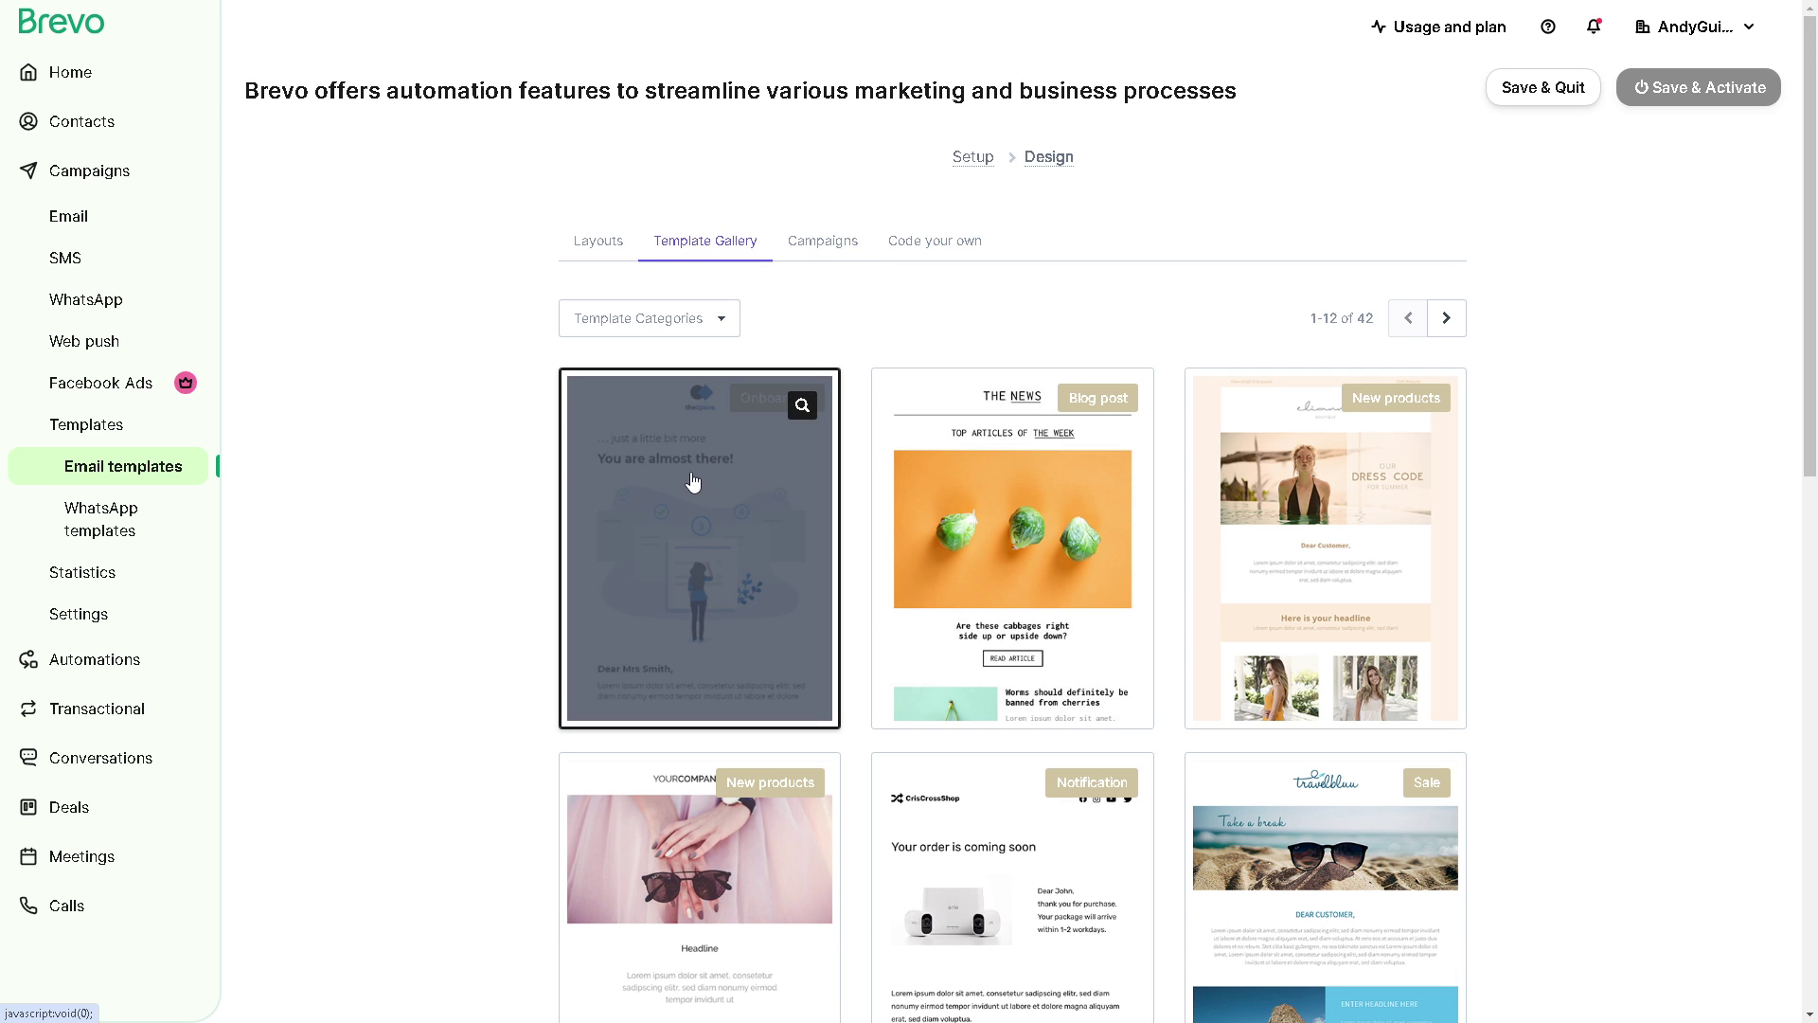
scroll(942, 633, down, 5)
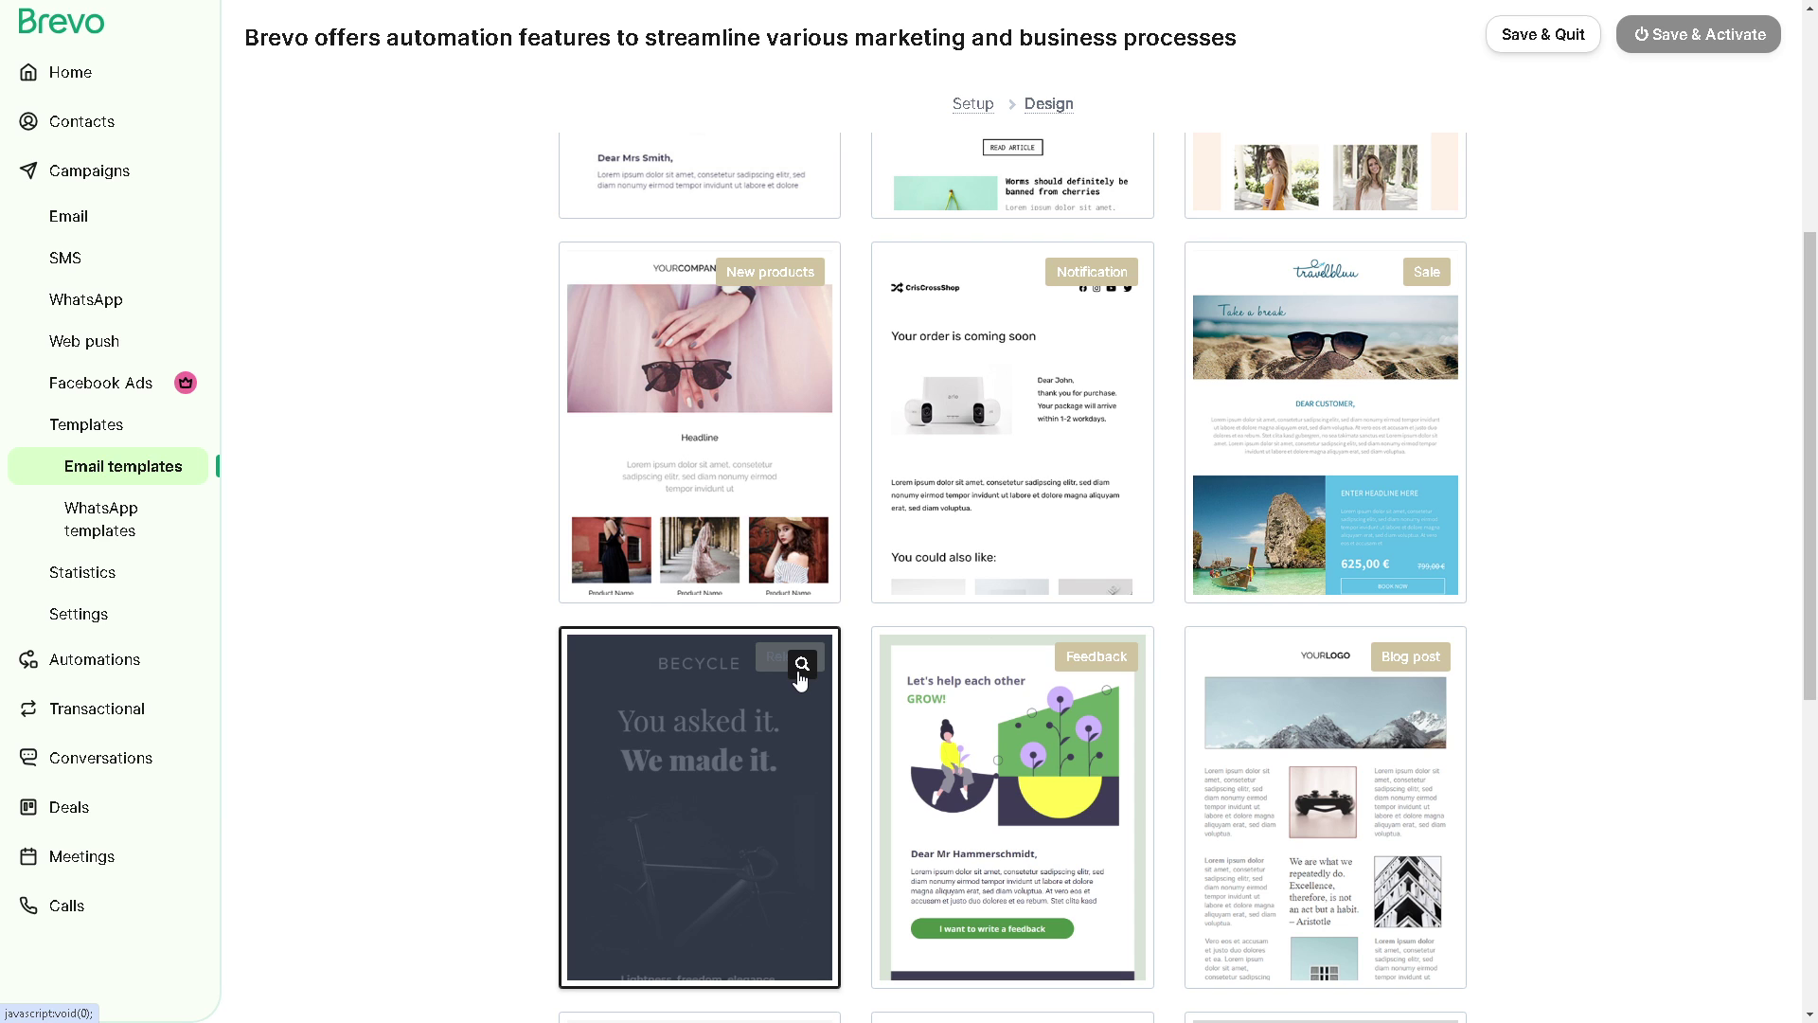
scroll(801, 678, down, 7)
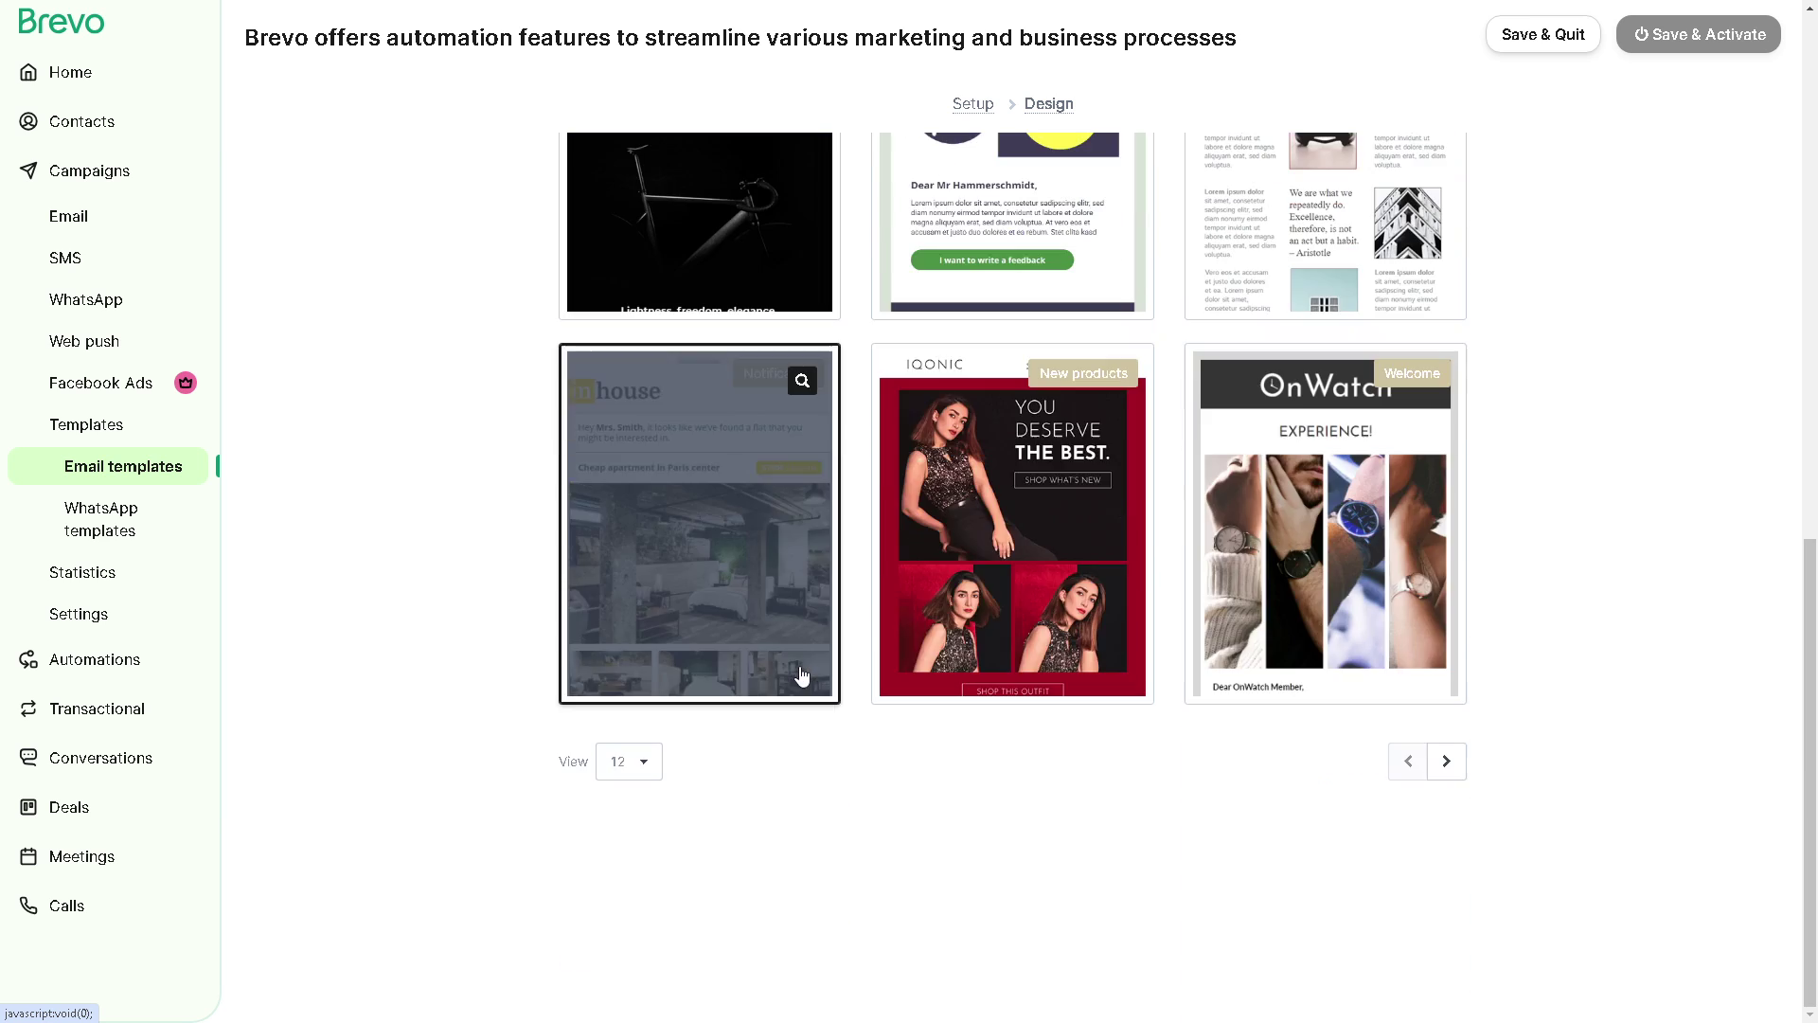
scroll(911, 660, up, 5)
scroll(947, 625, down, 5)
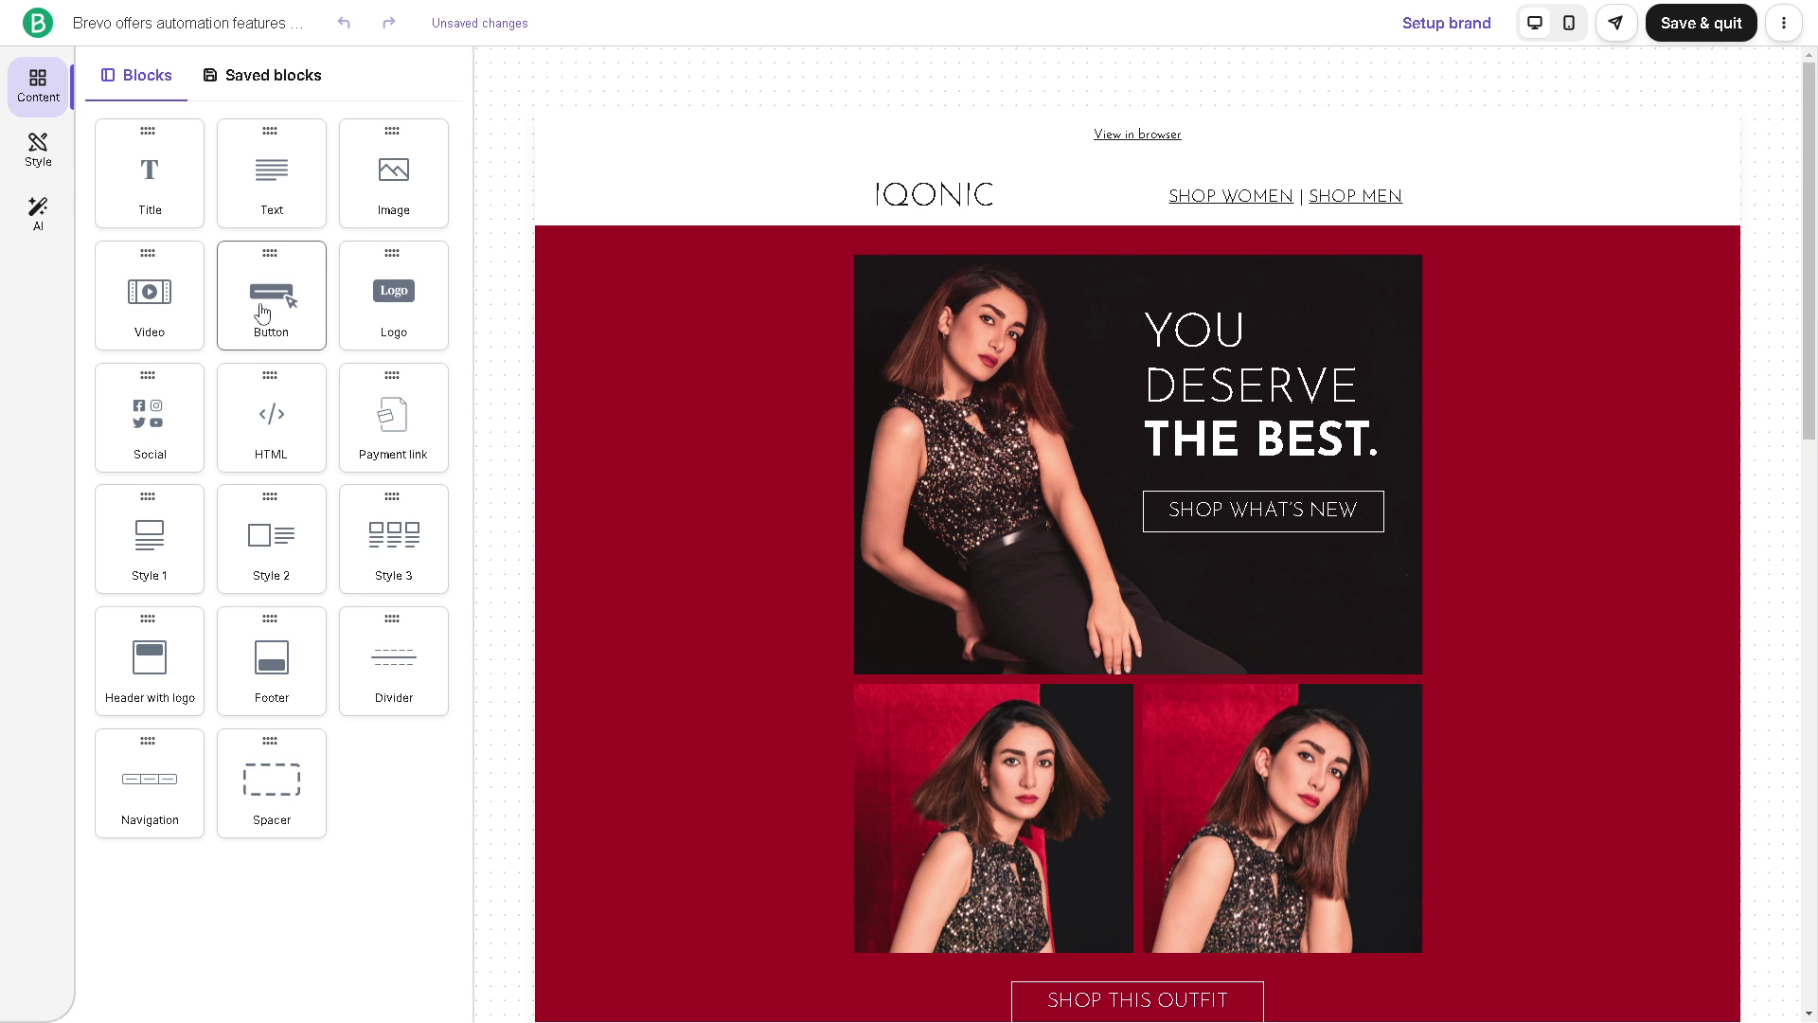
Add a Button block atop the hero and an Image block below the hero image
drag(263, 312, 917, 313)
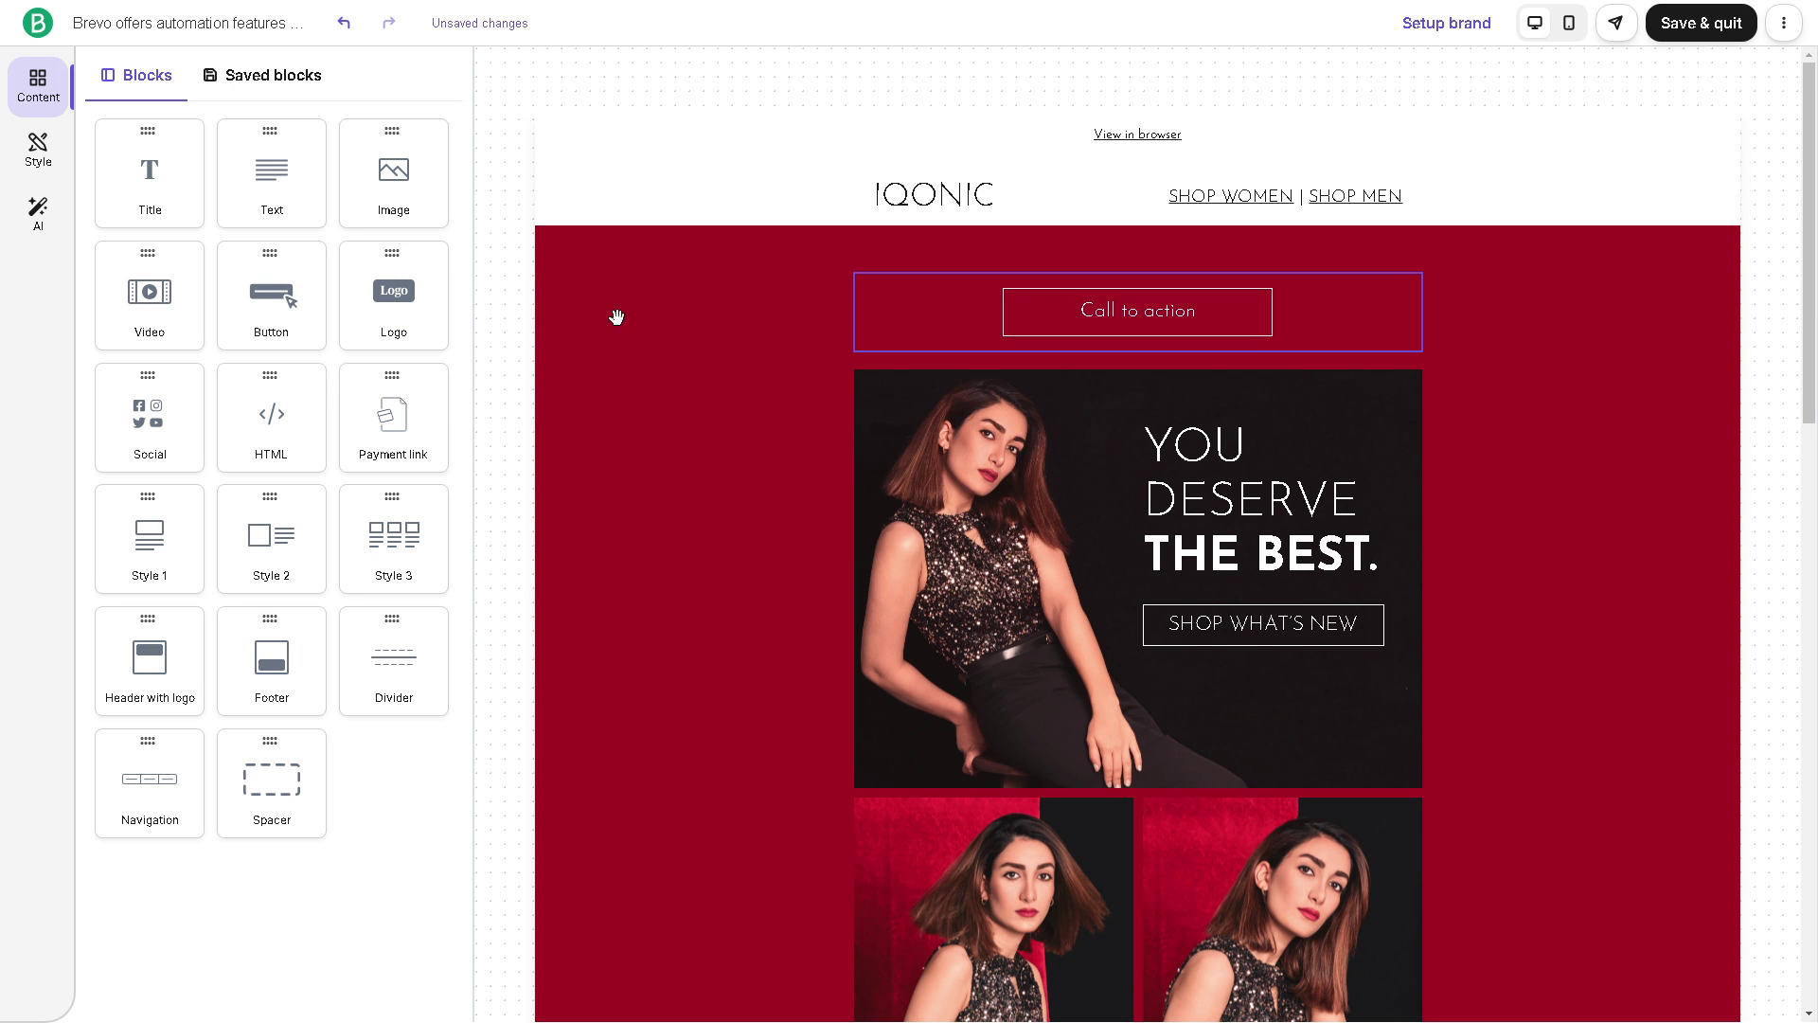
drag(150, 291, 1004, 662)
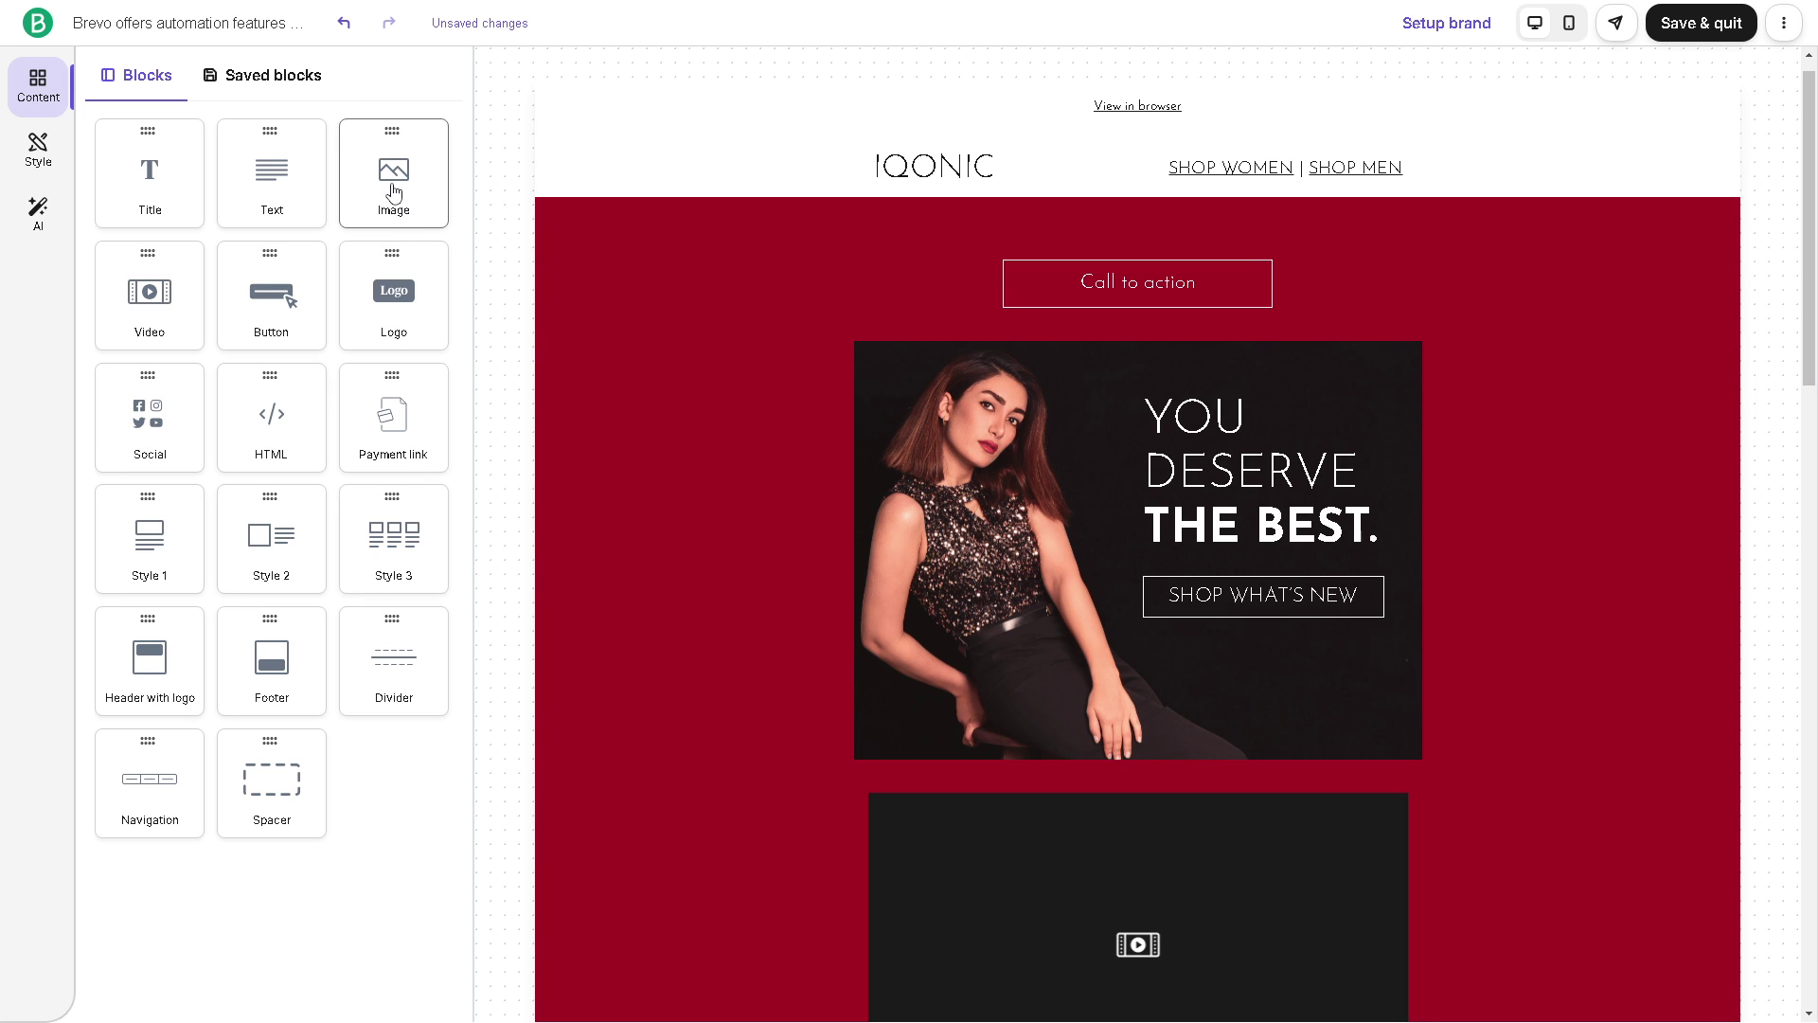
drag(393, 192, 982, 742)
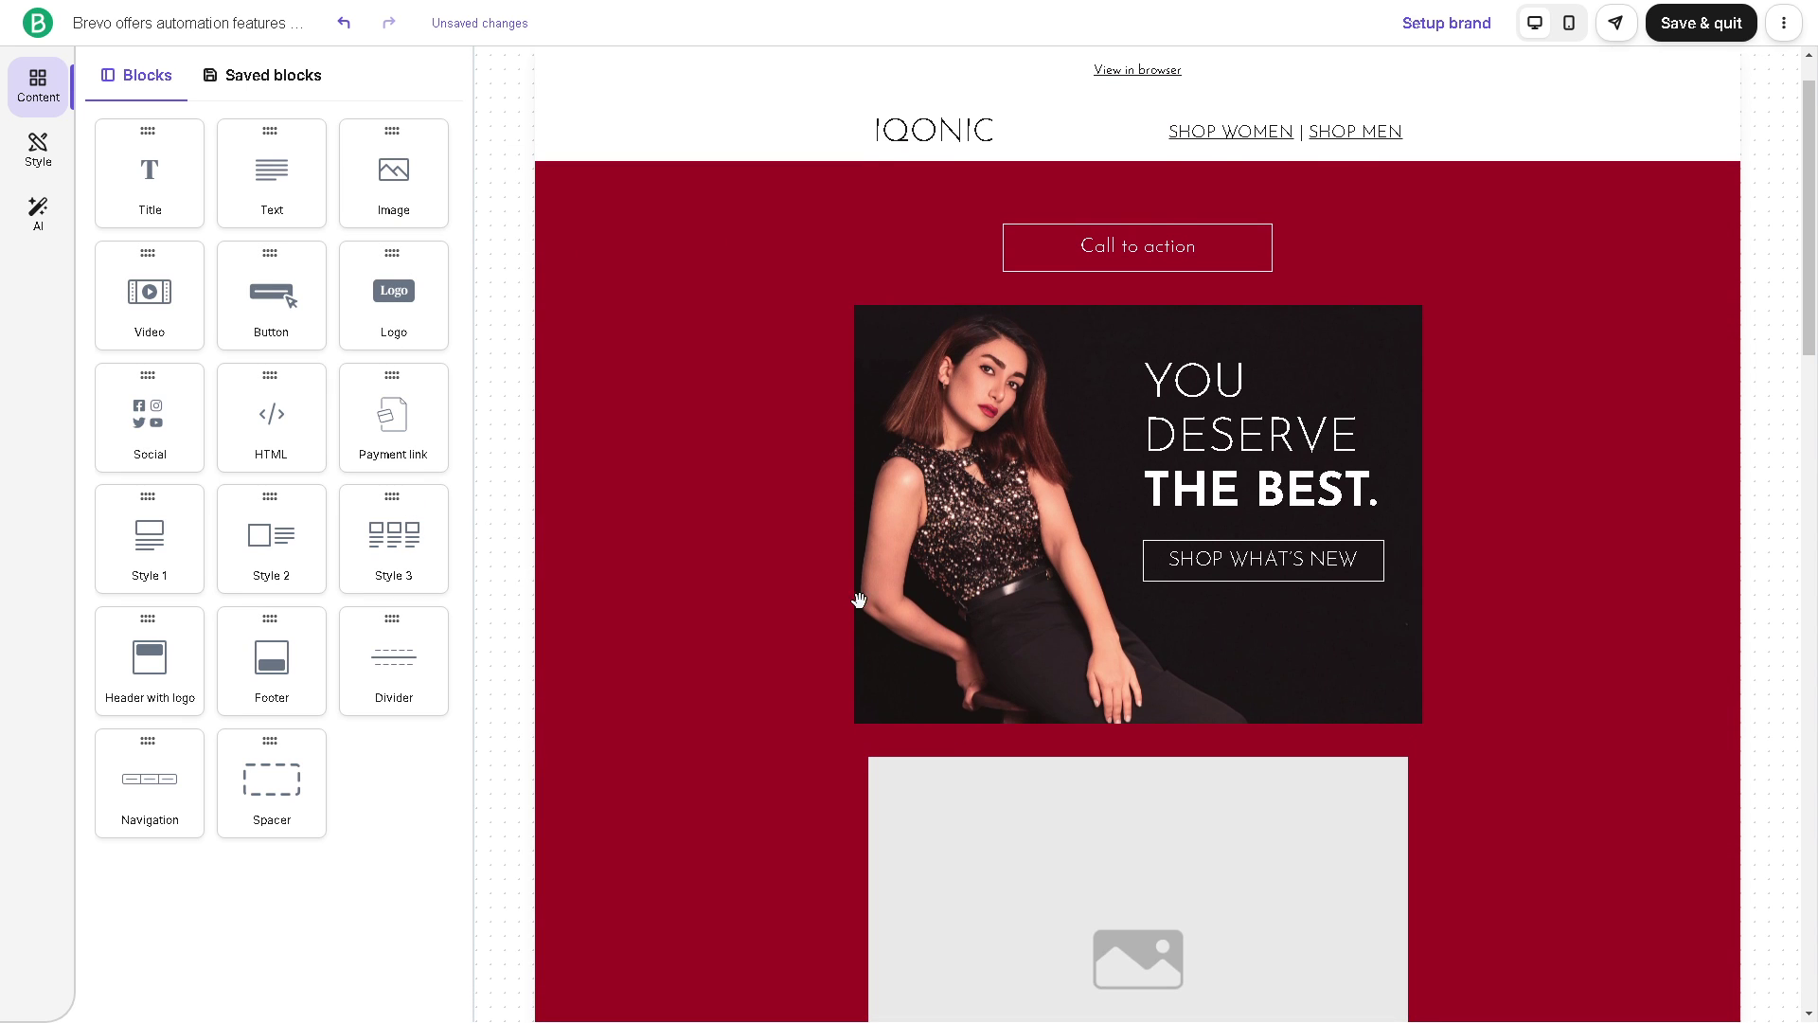
Change the headline to 'Brevo offers automation features to streamline various marketing and business processes'
click(1237, 429)
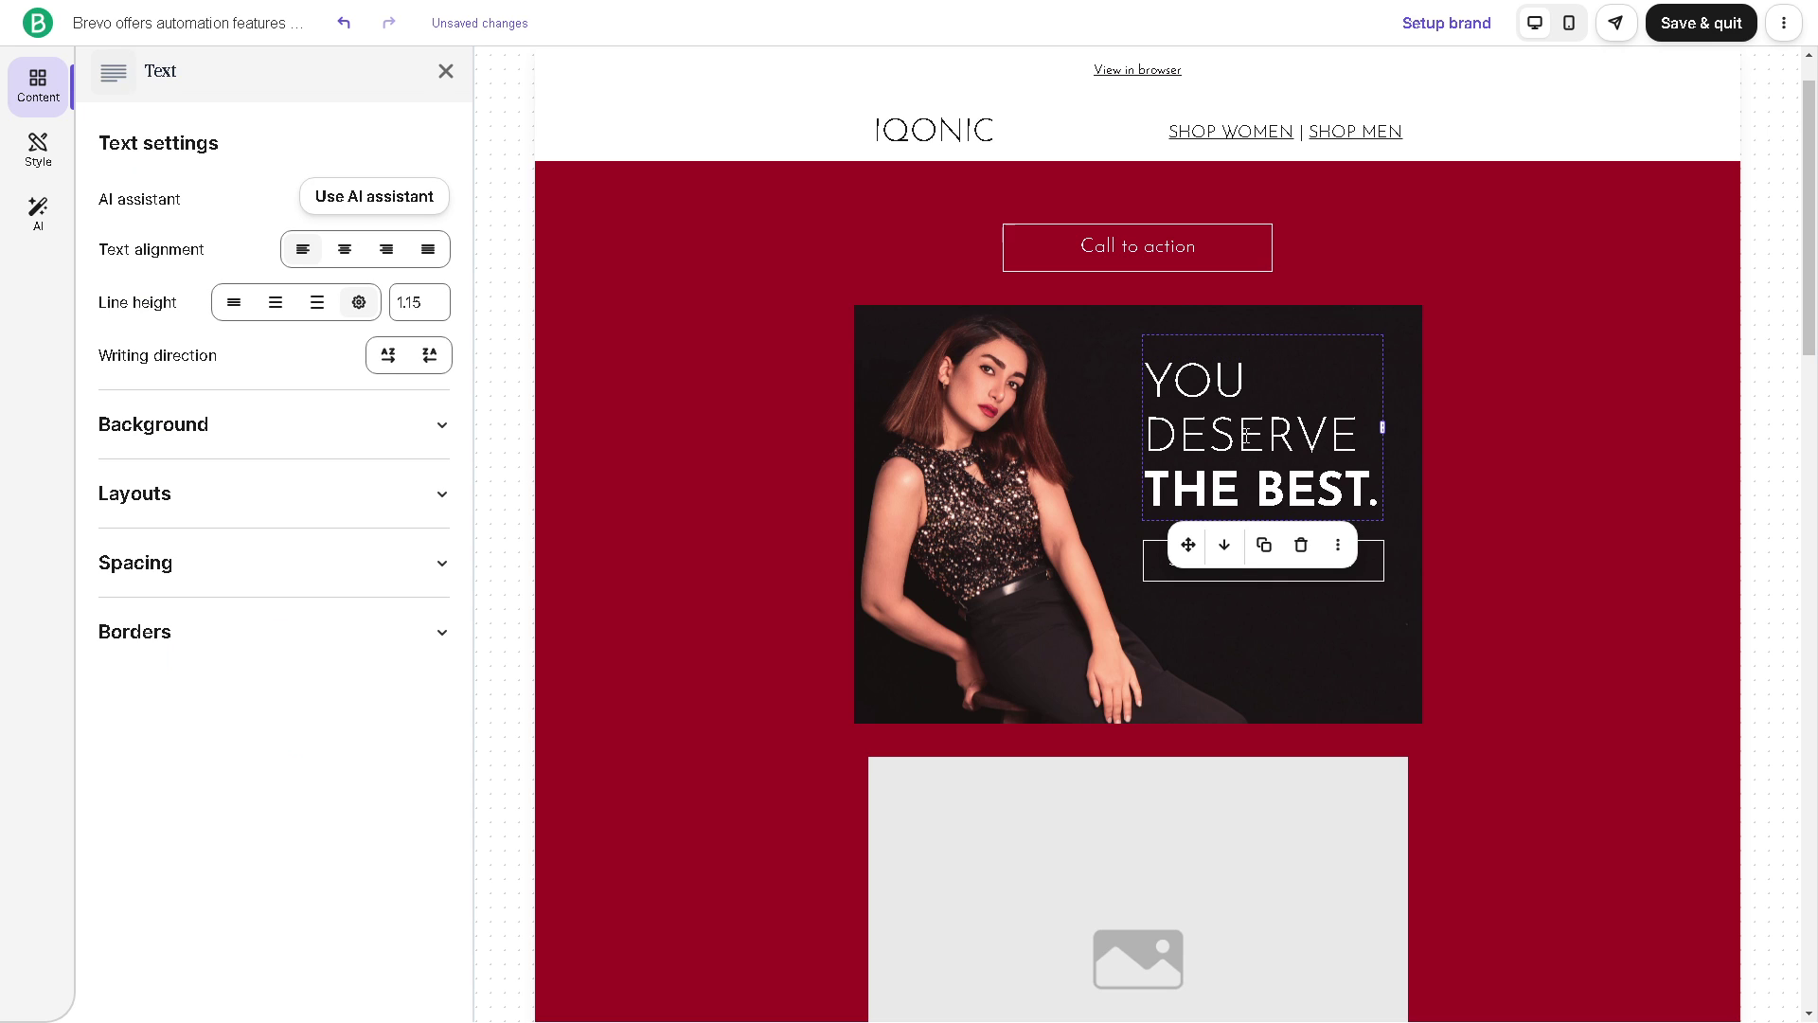
click(1246, 437)
key(ctrl+a)
text(Brevo offers automation features to streamline various marketing and business processes)
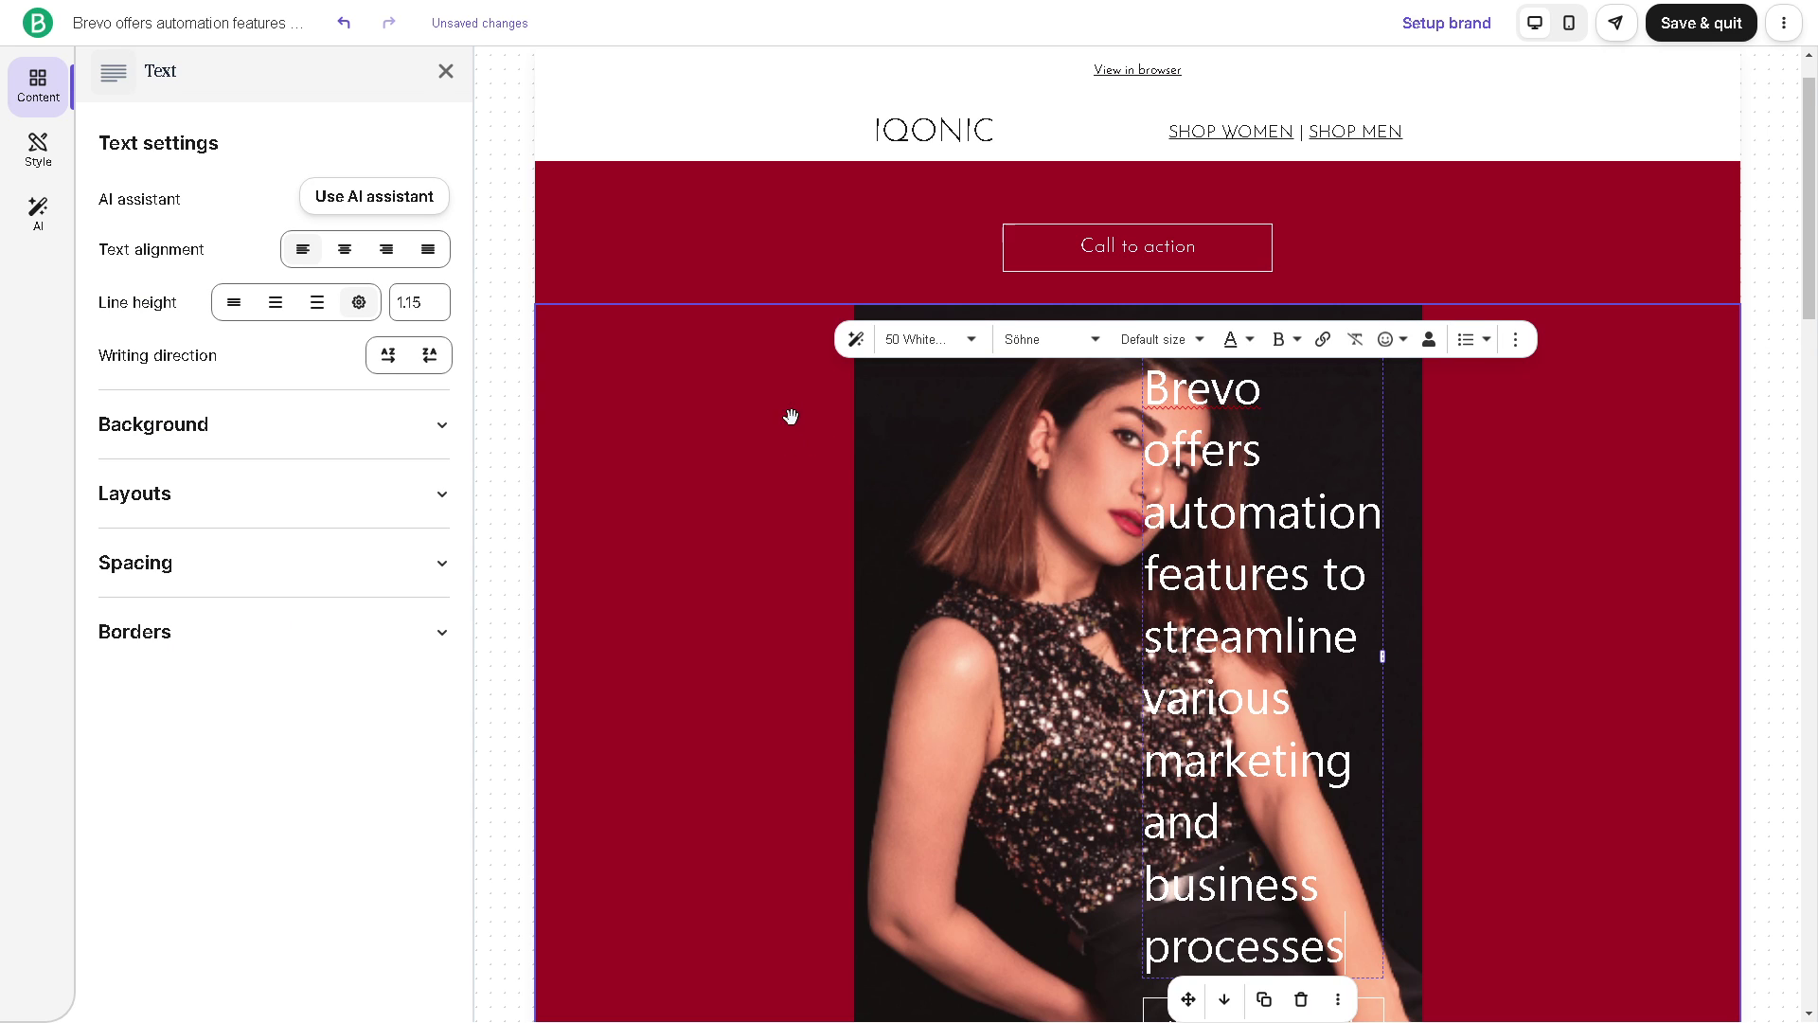
click(863, 403)
click(1198, 460)
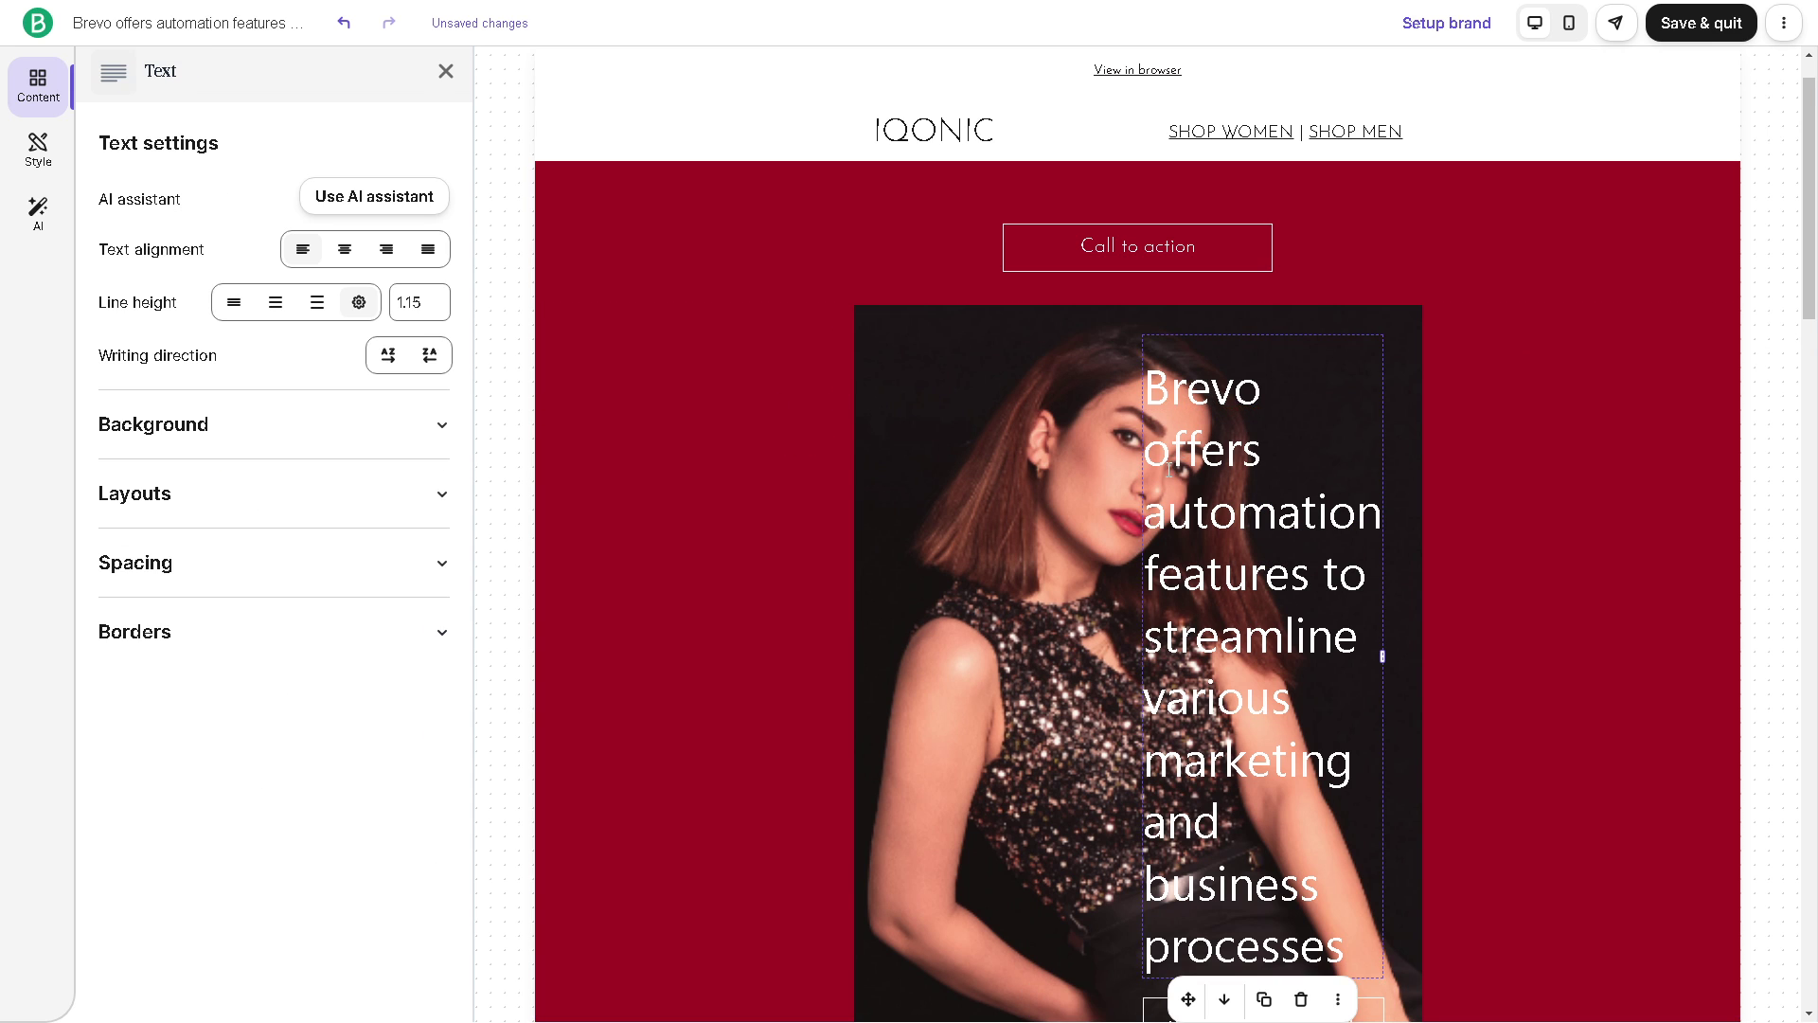
key(ctrl+a)
click(1277, 441)
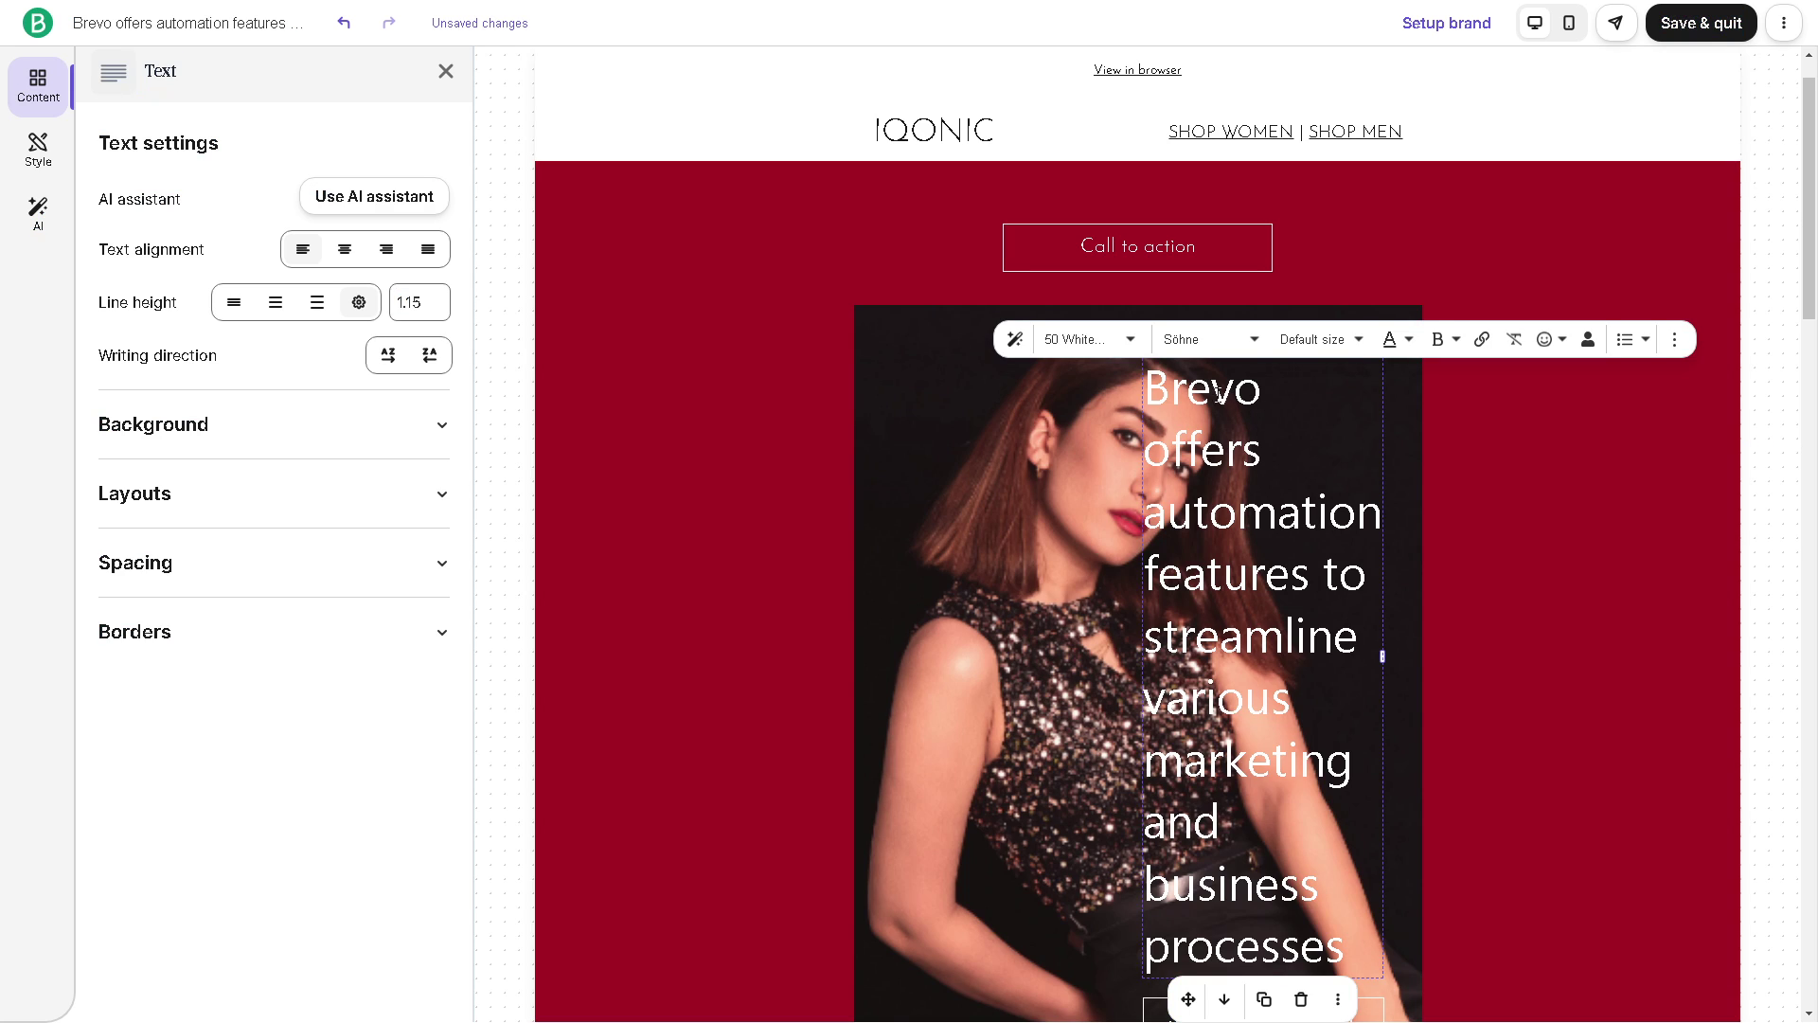
drag(1145, 389, 1344, 947)
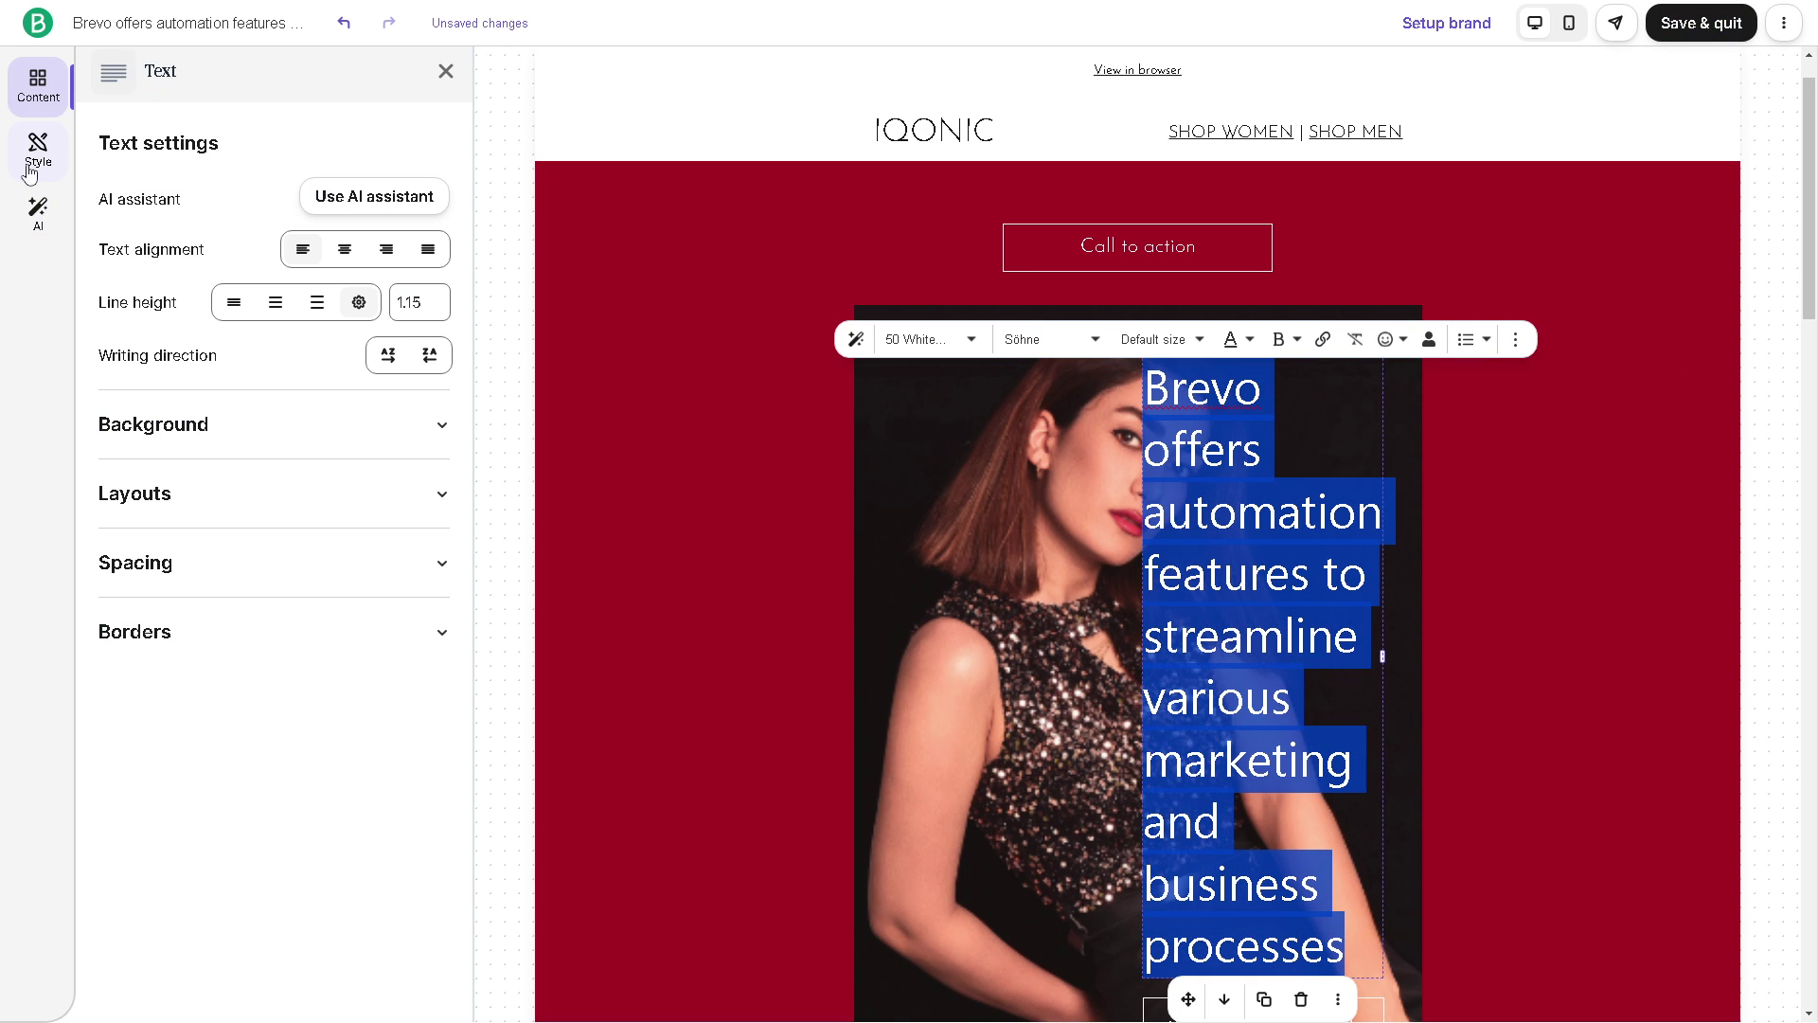
Set the template background colour to dark red (A30E10) in the Style panel
click(37, 149)
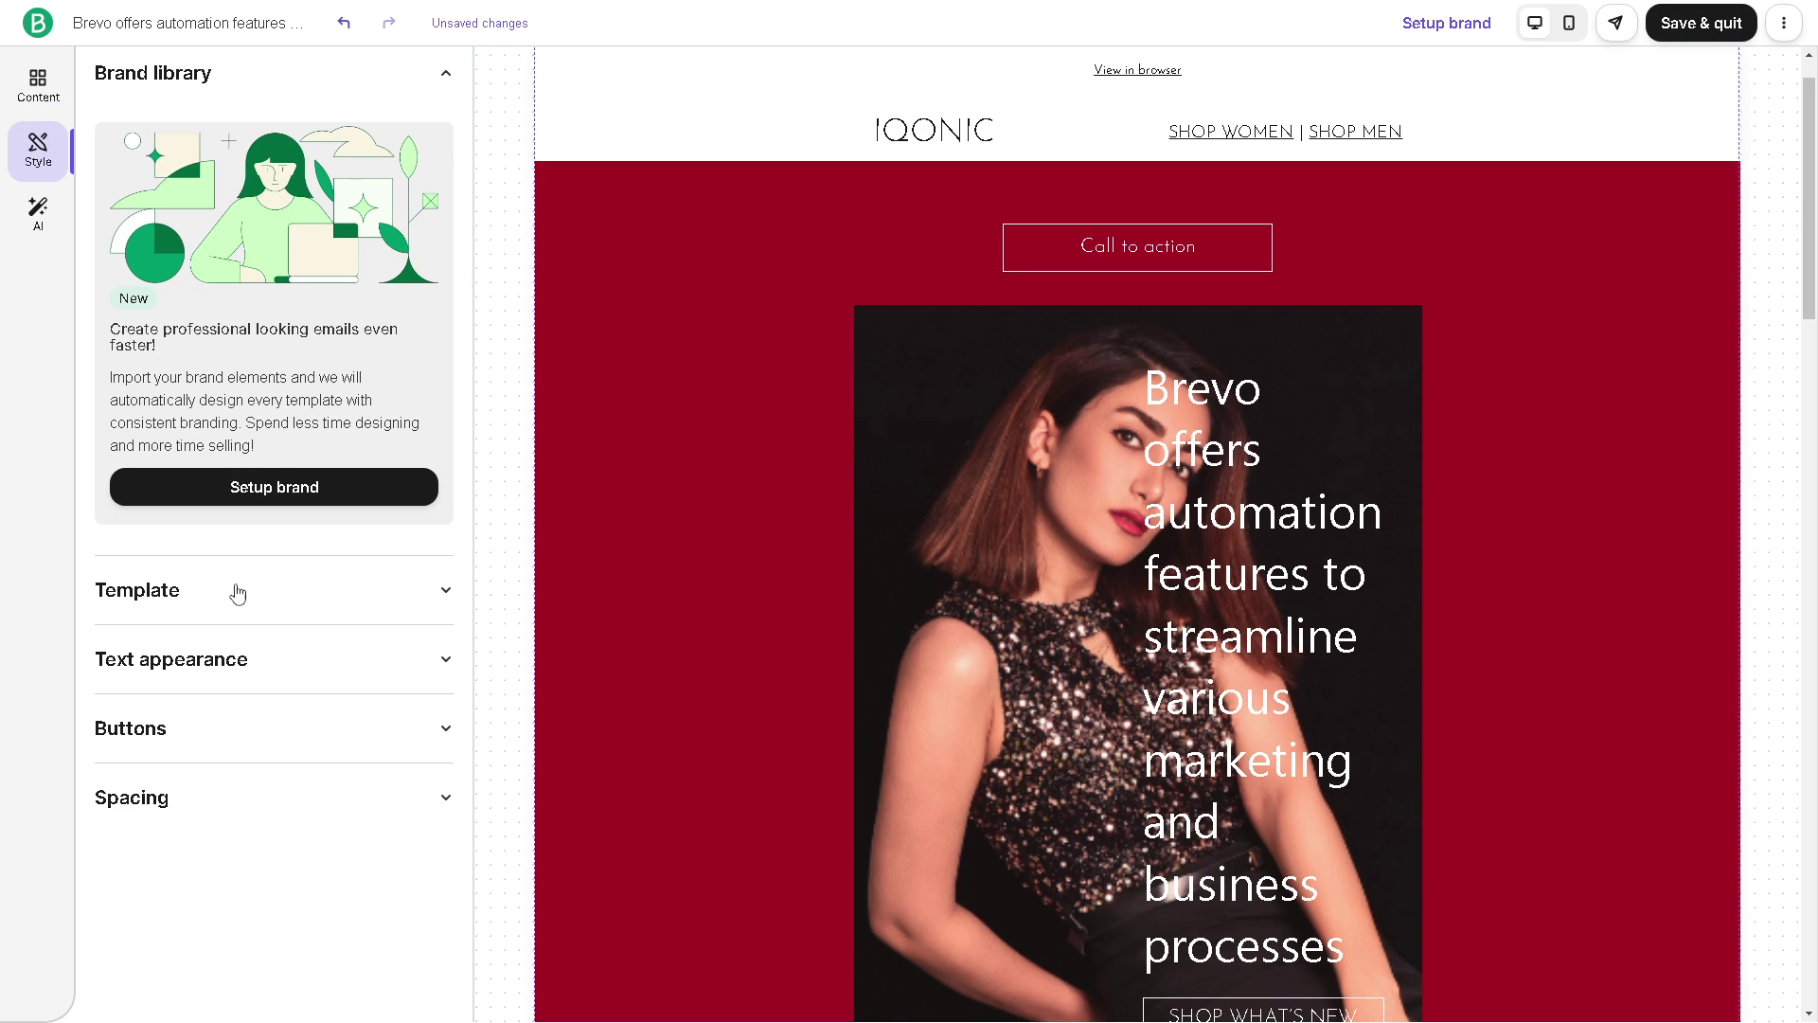
click(284, 606)
scroll(458, 596, down, 1)
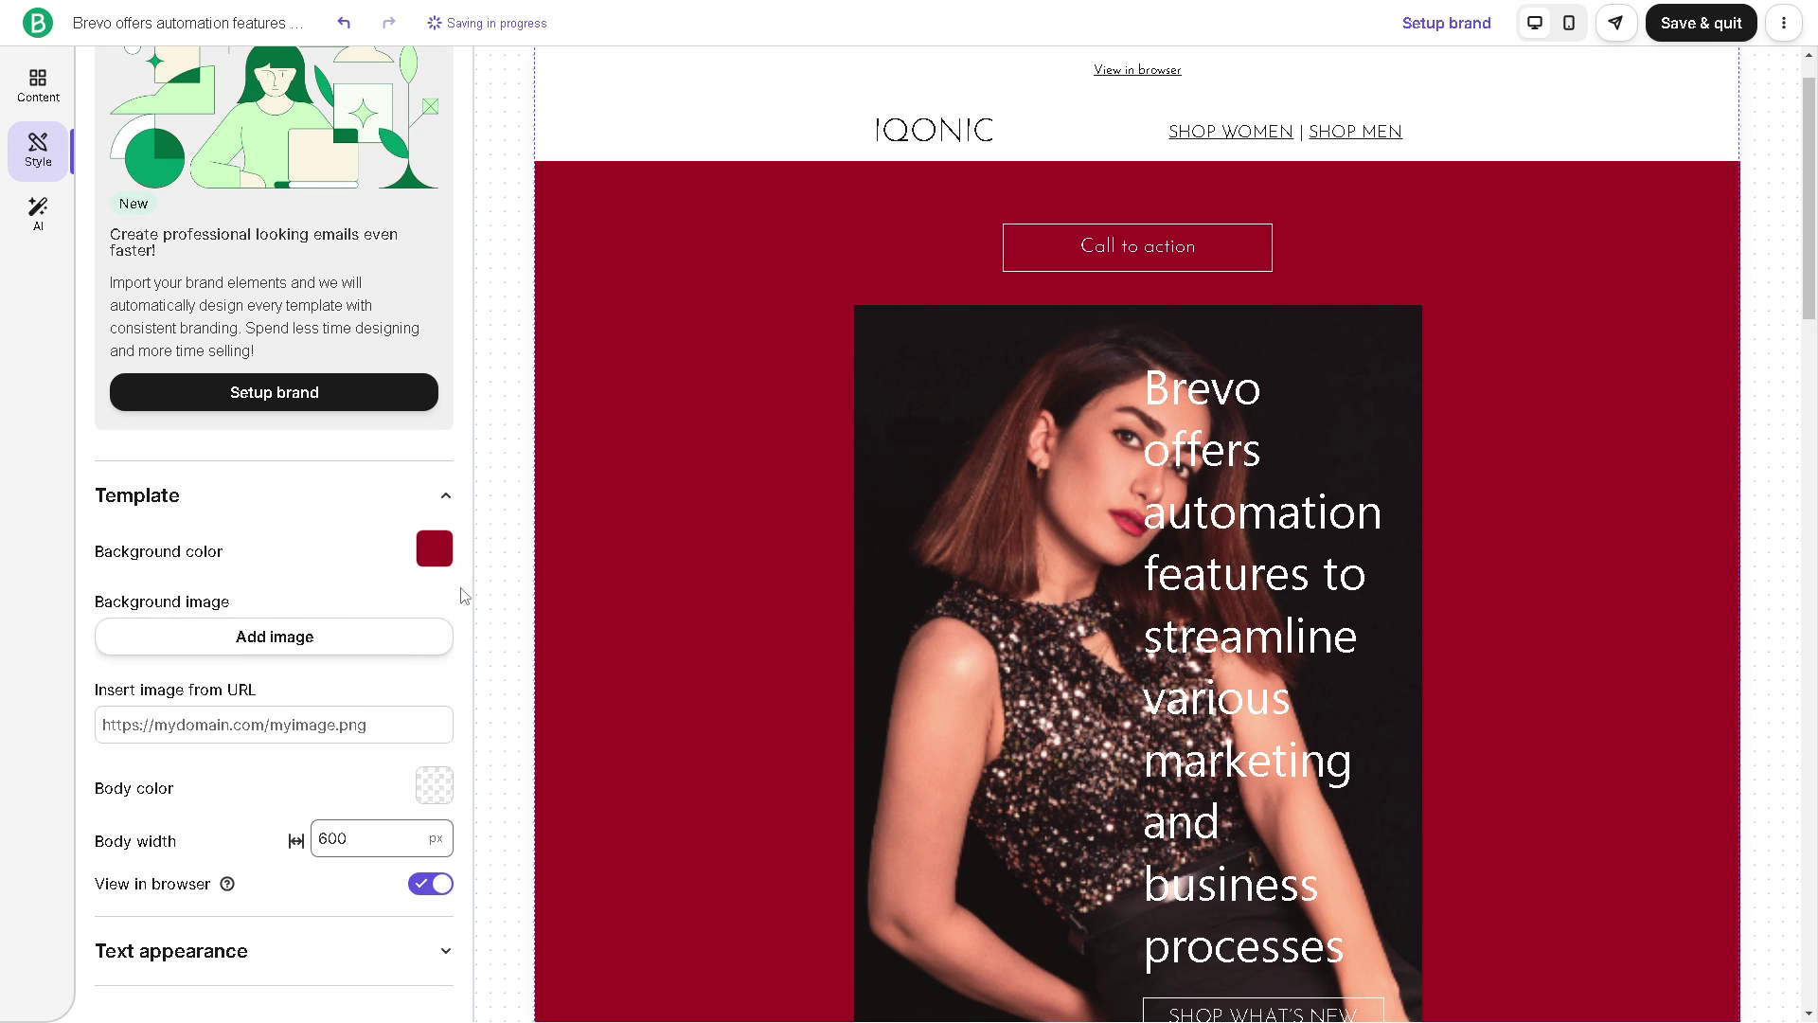
click(435, 549)
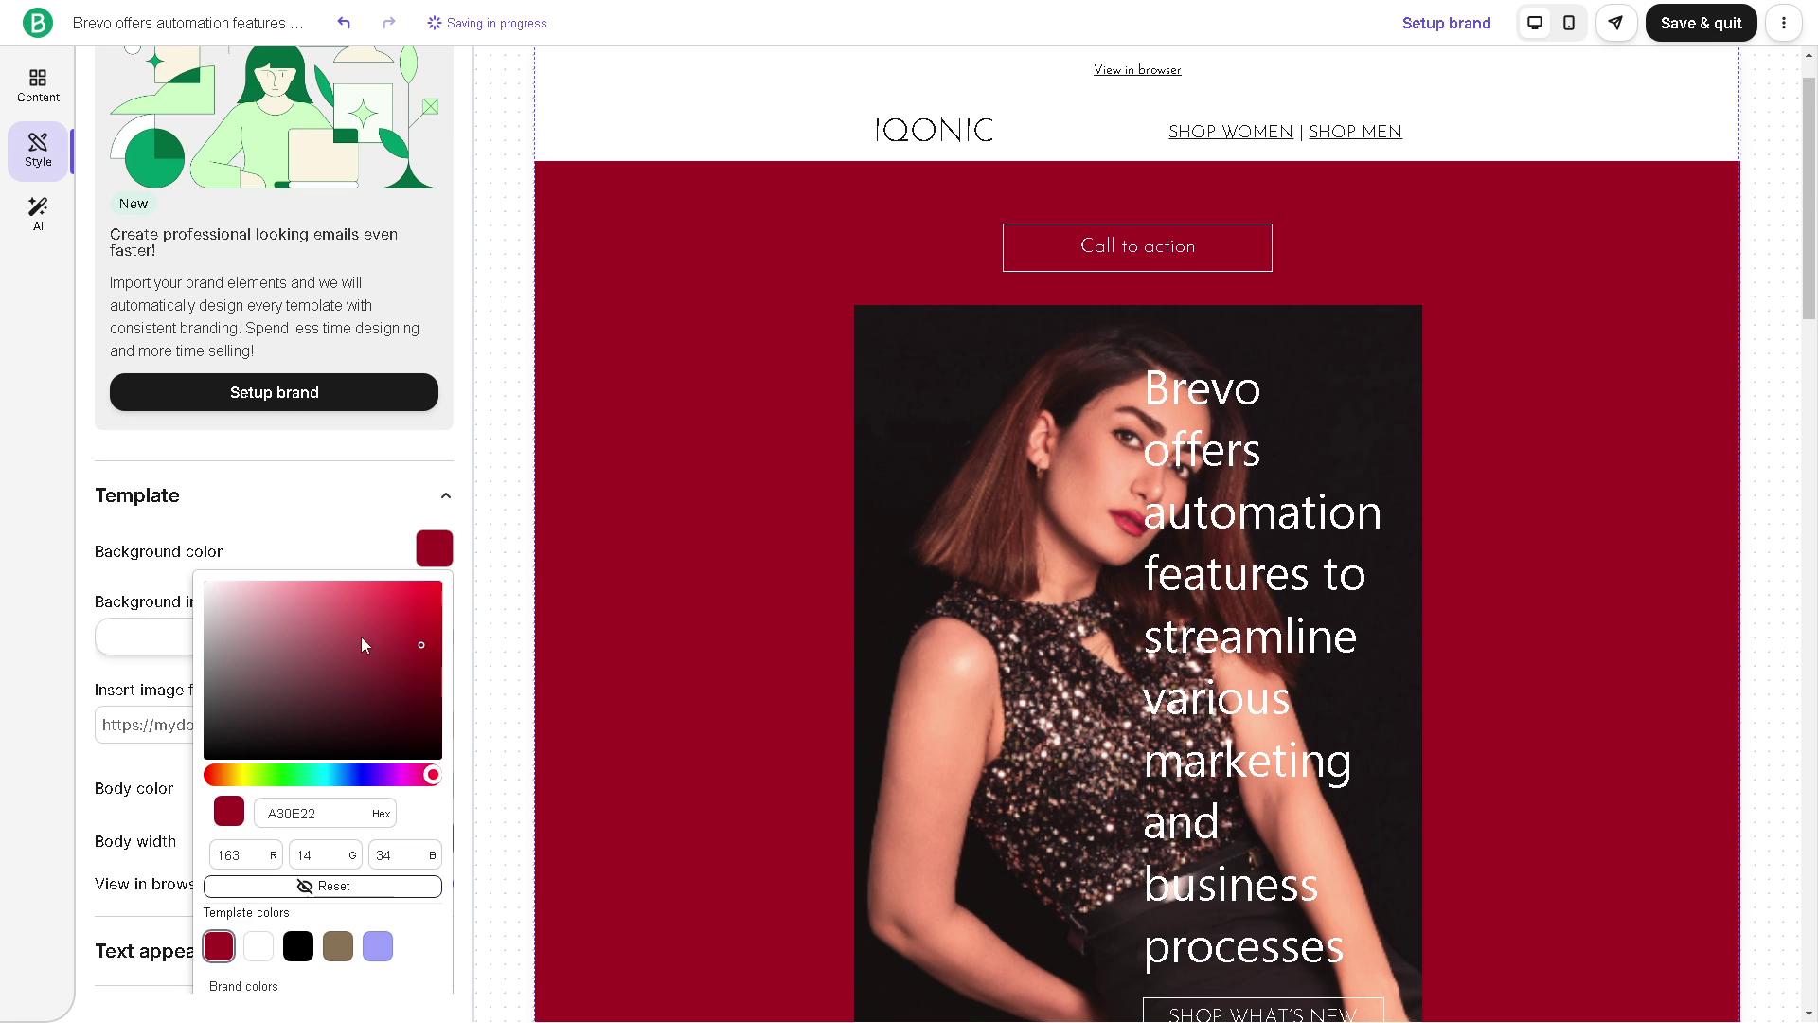
click(272, 774)
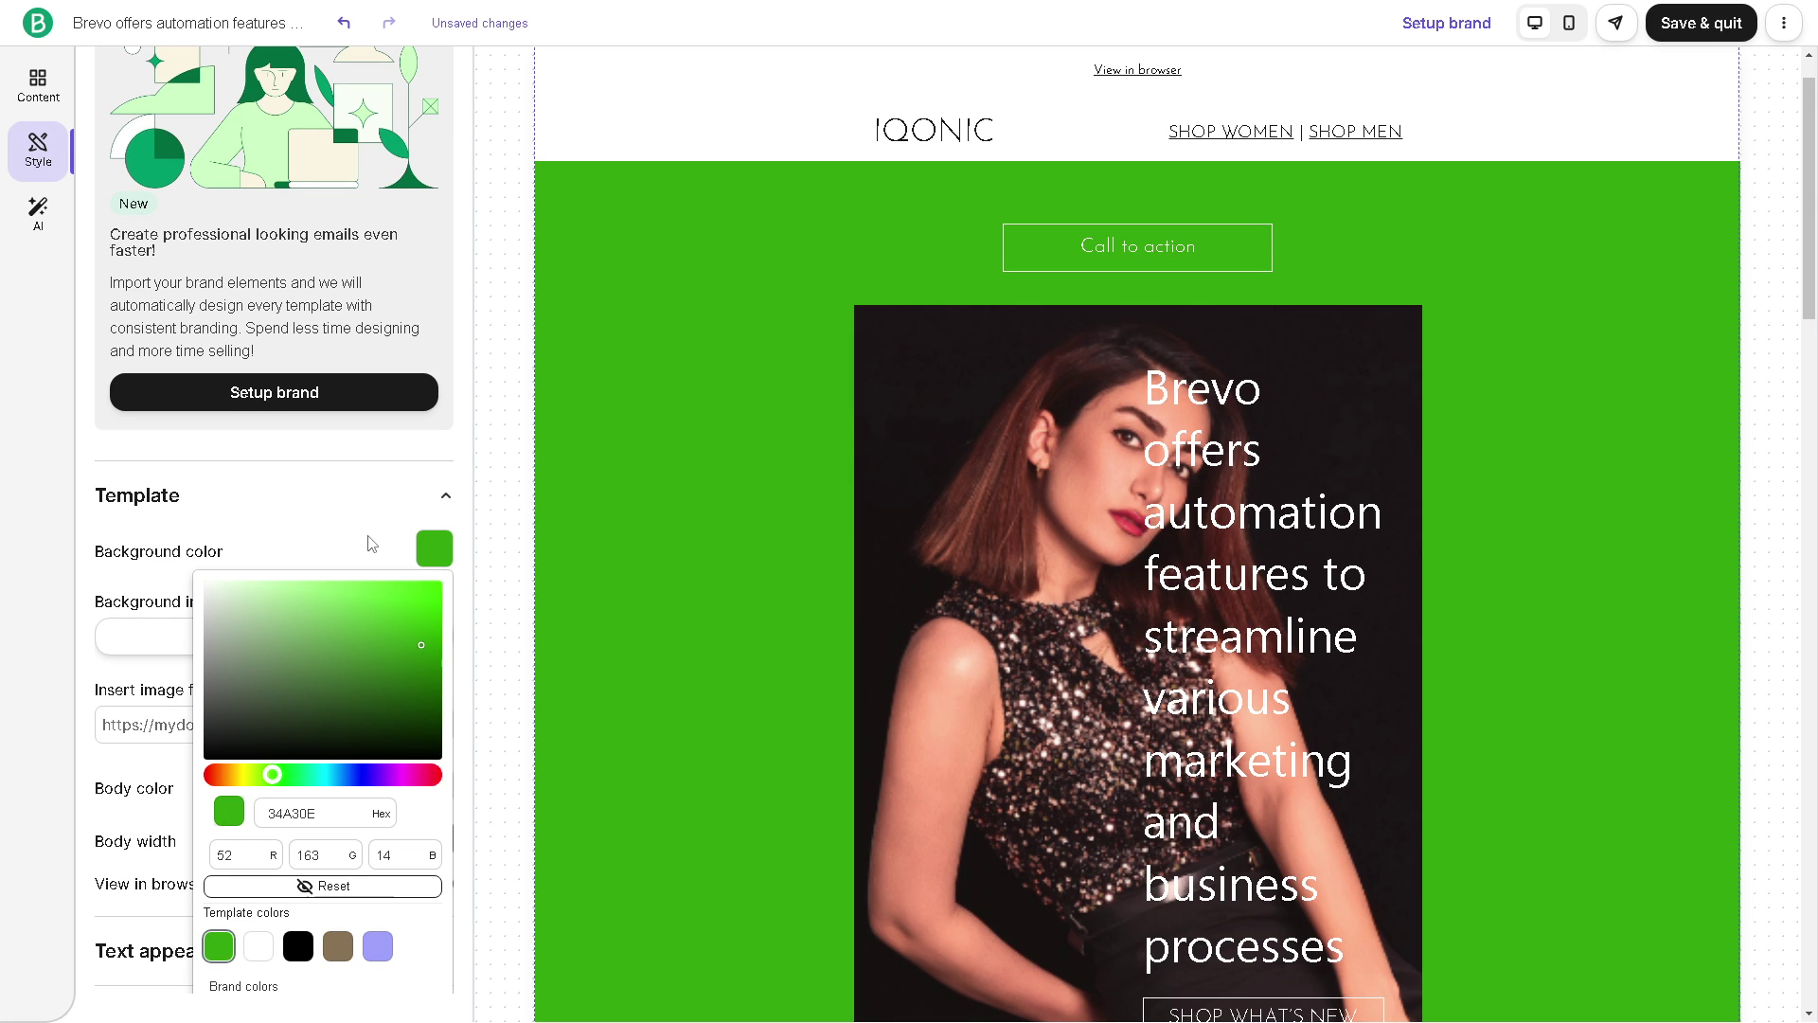
click(437, 775)
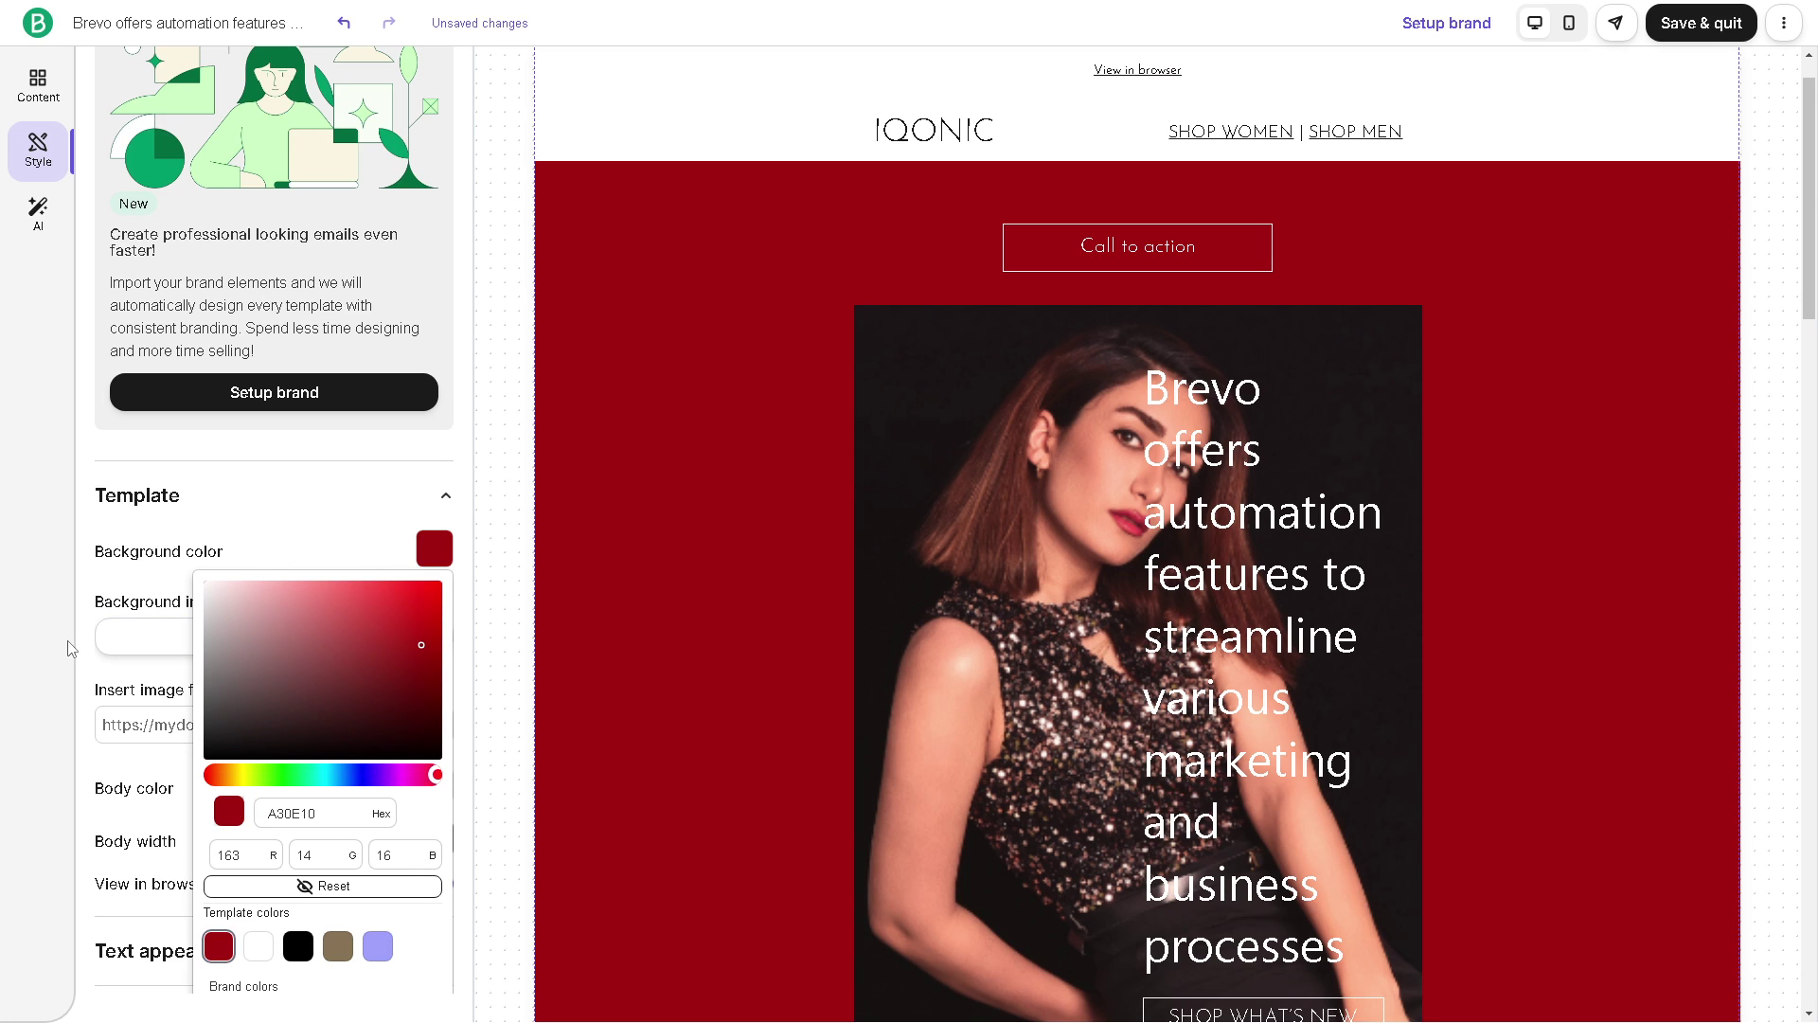
click(71, 644)
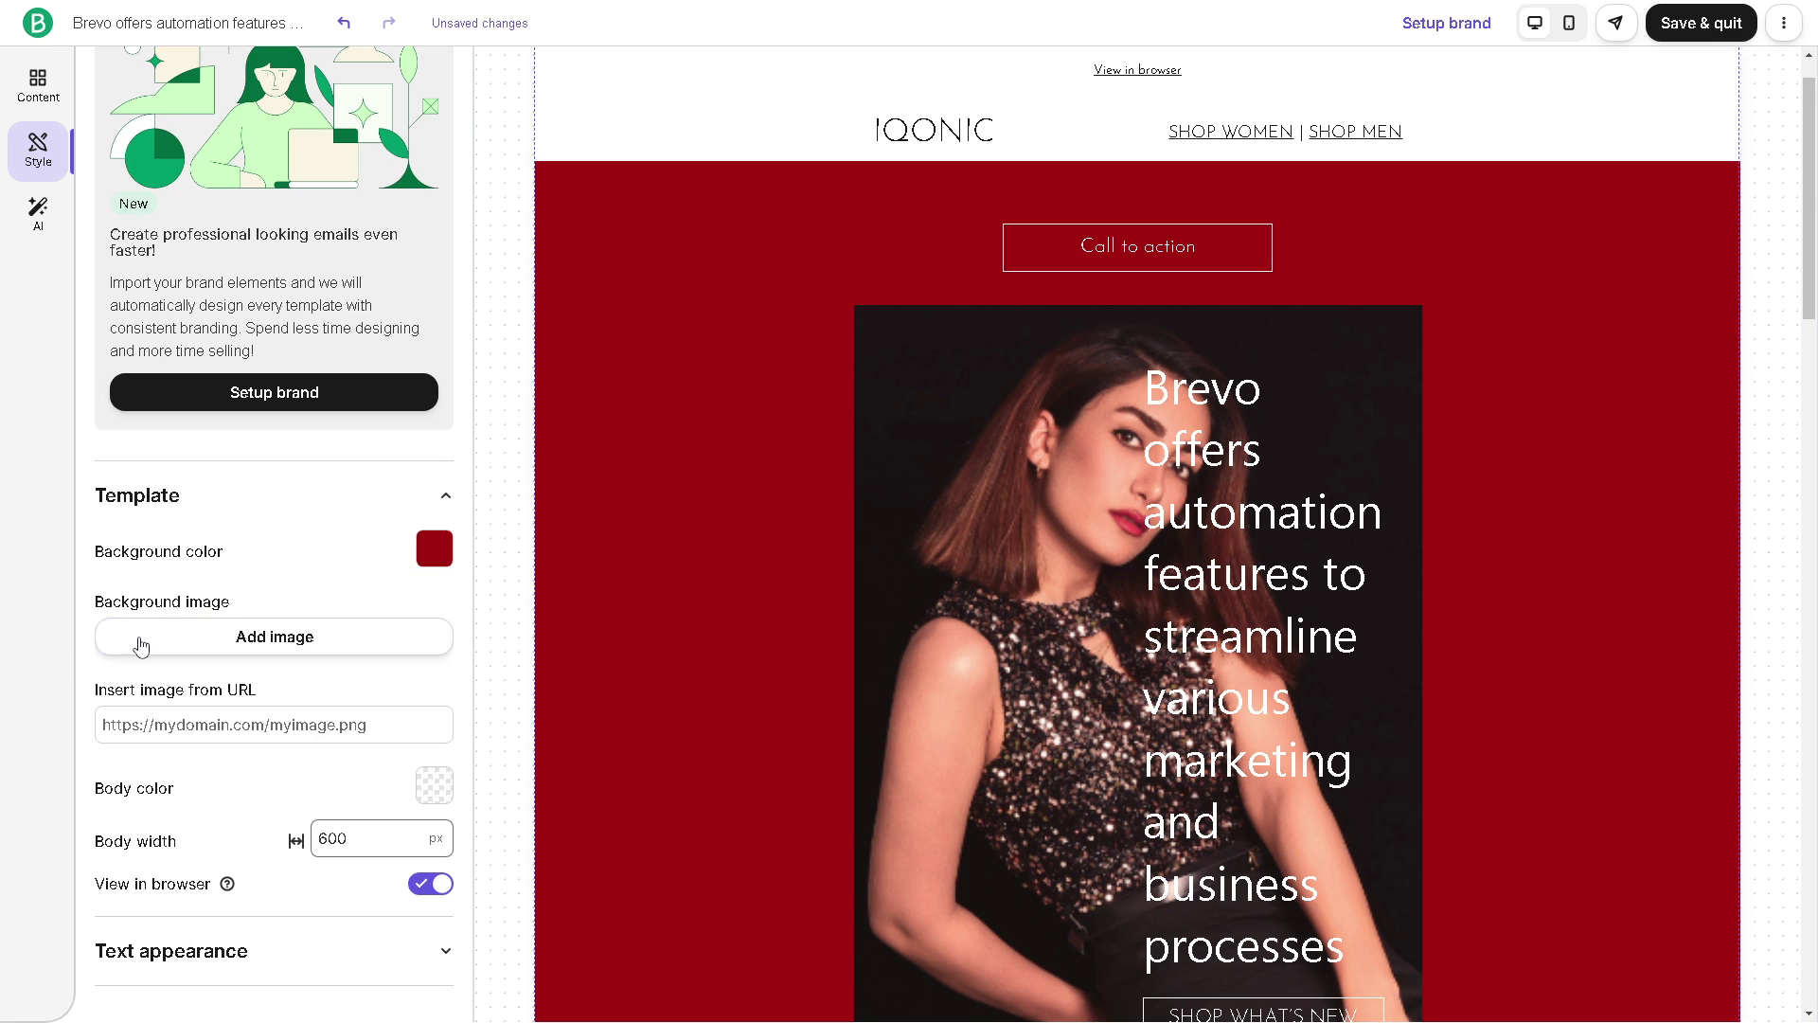
Try a green hue for the template's body colour
scroll(322, 700, down, 2)
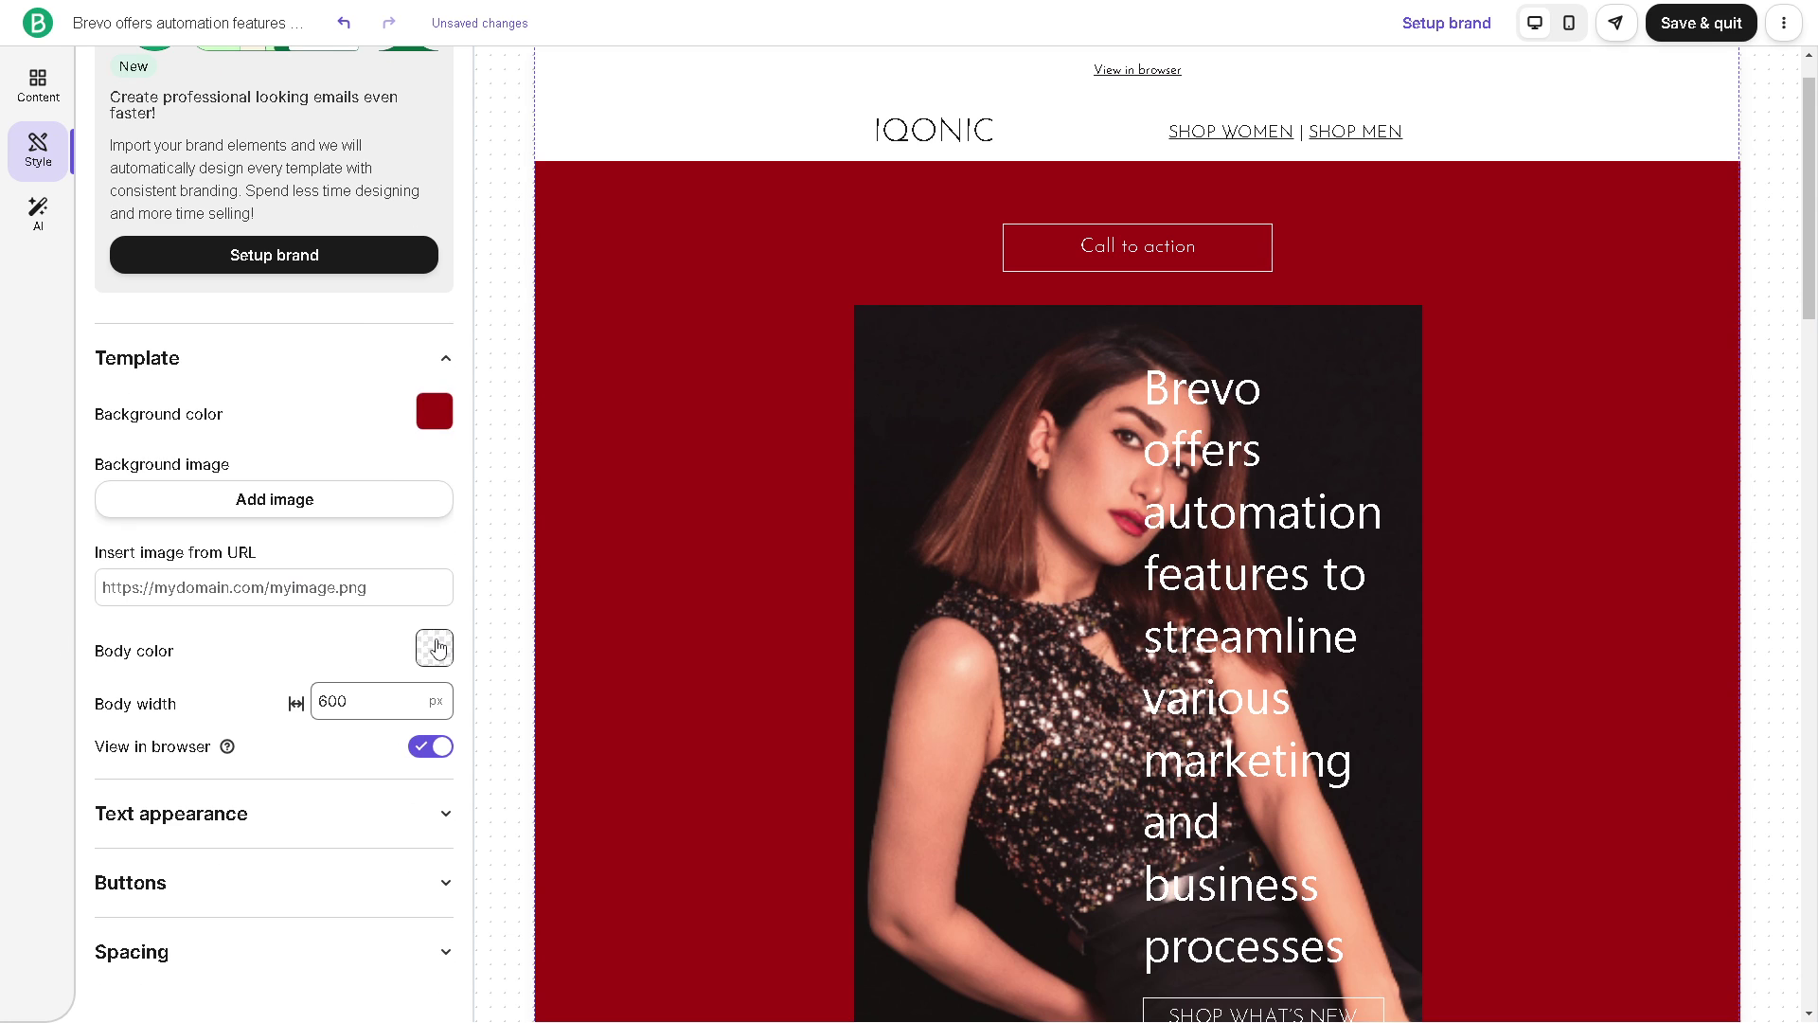
click(437, 648)
click(299, 875)
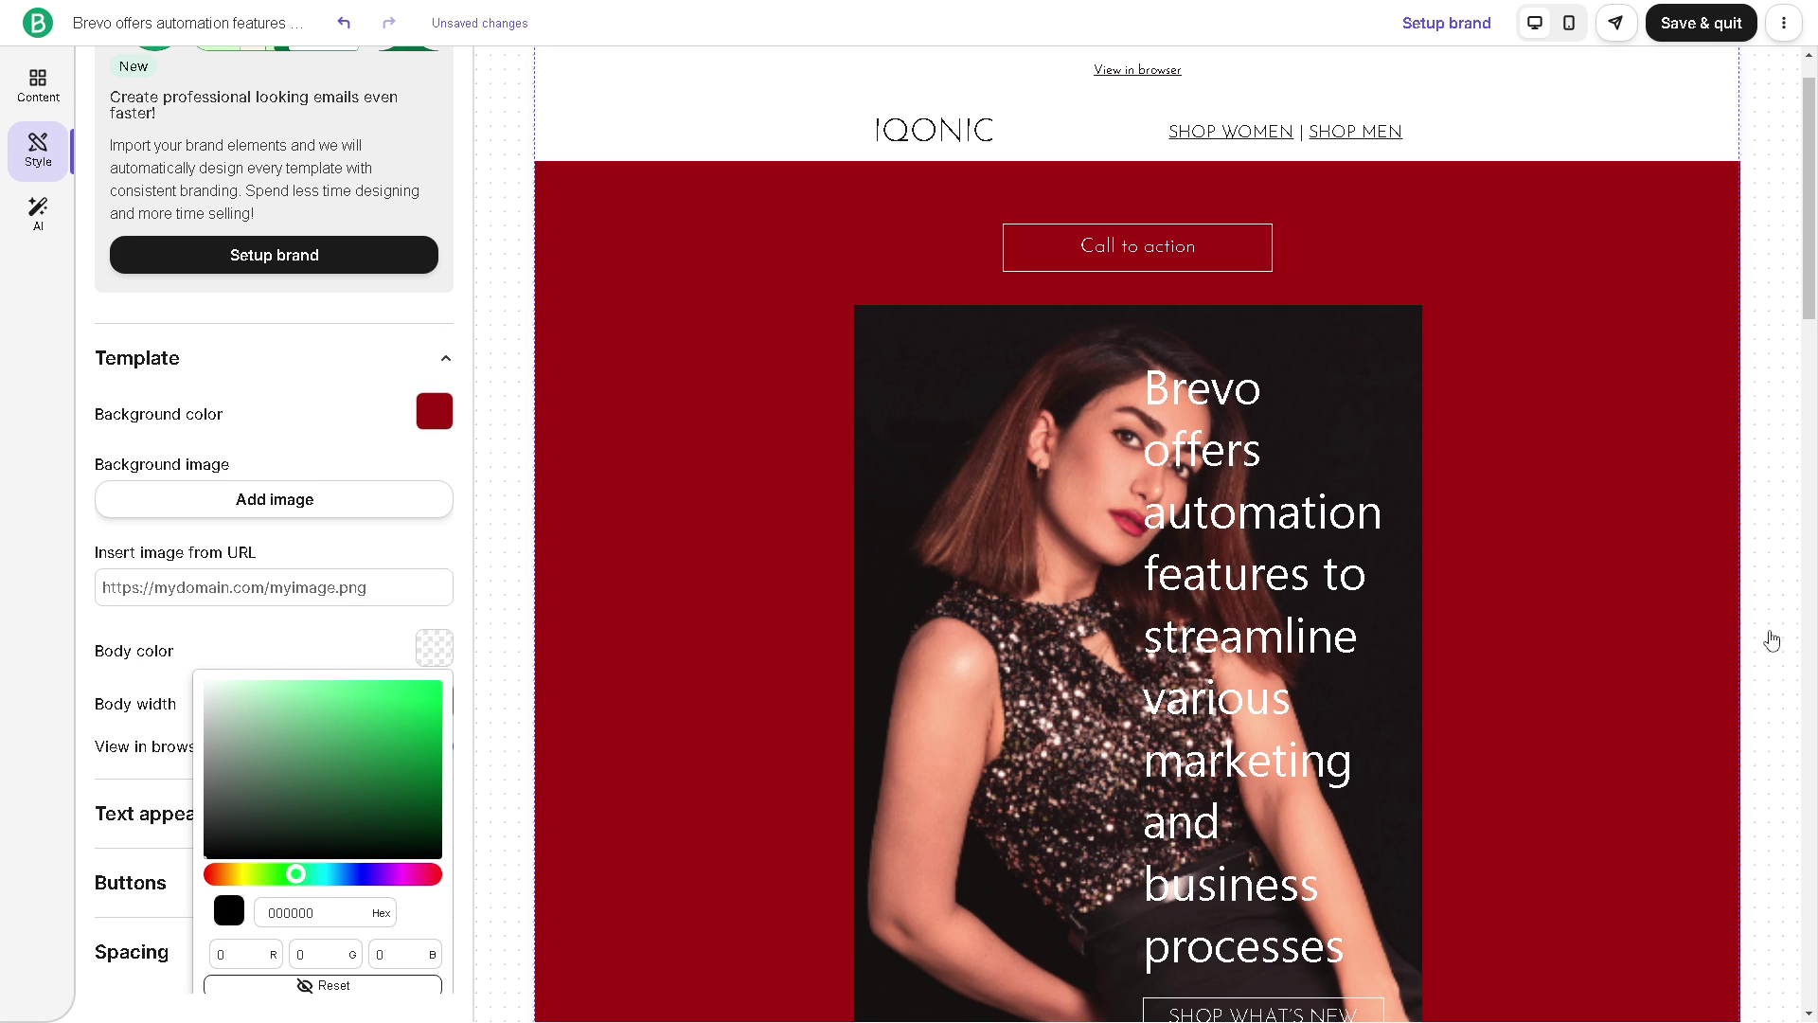
scroll(824, 657, down, 2)
scroll(909, 660, down, 2)
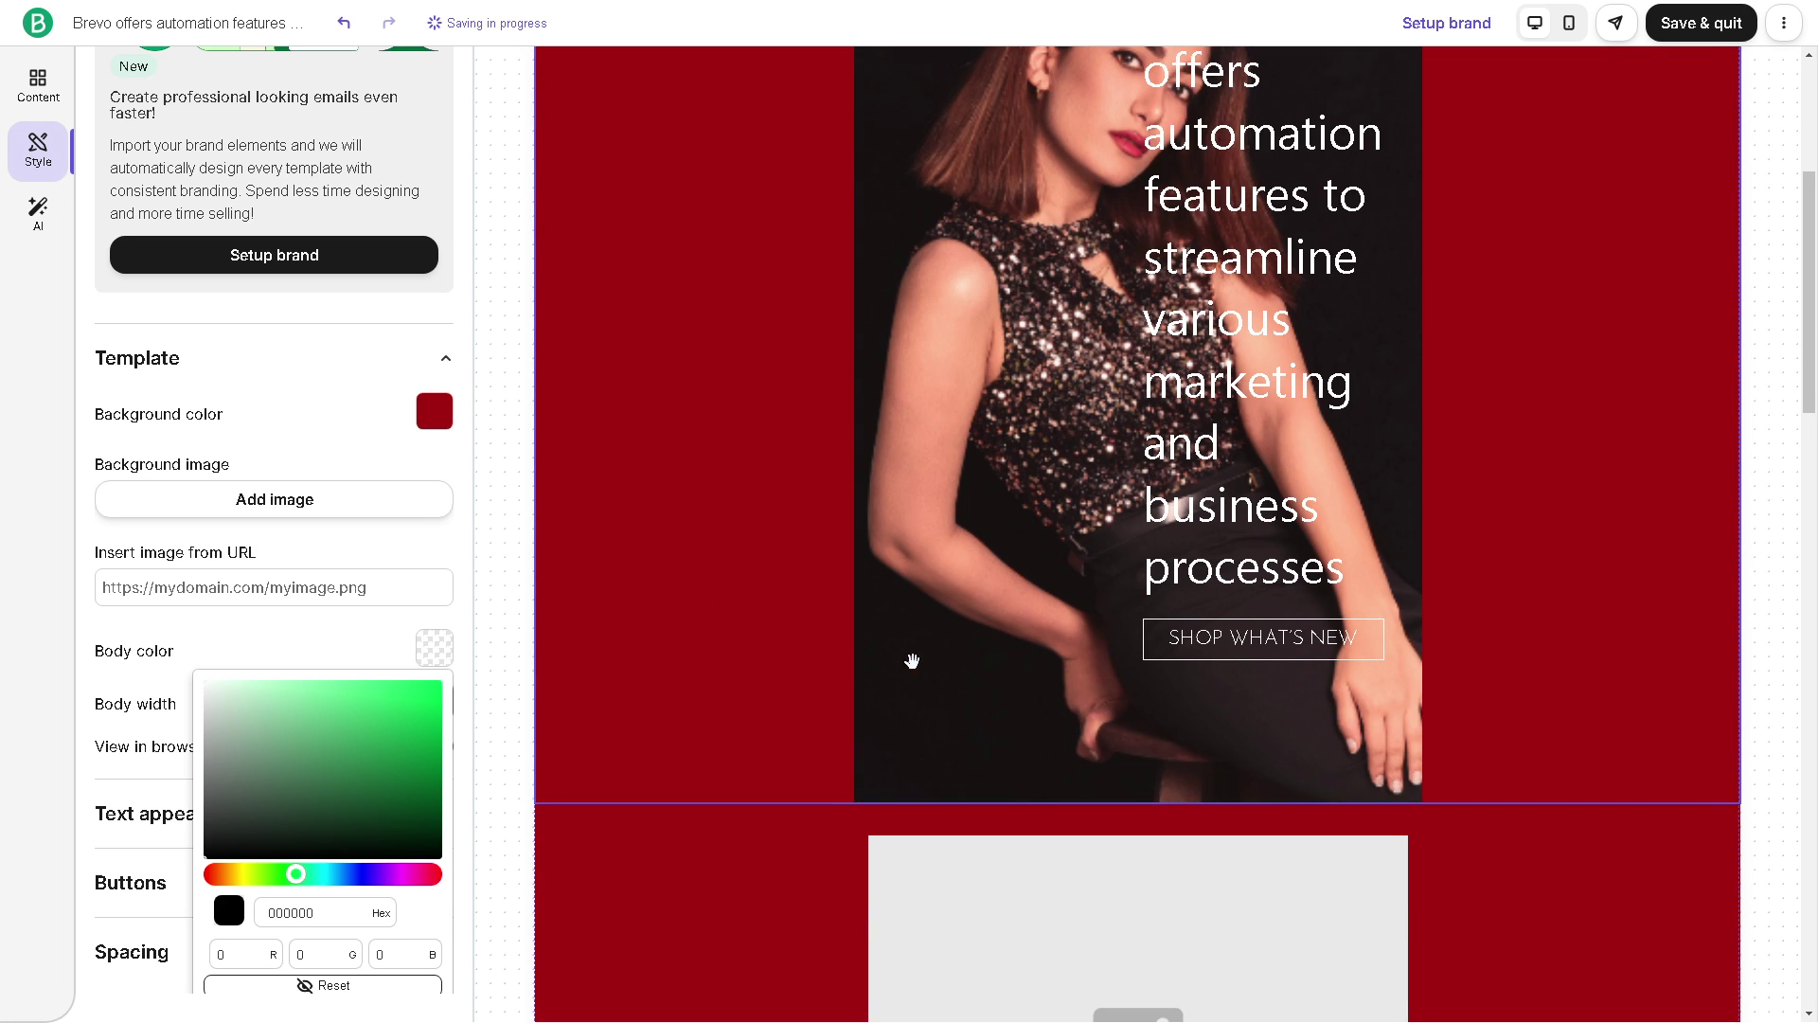
scroll(1299, 317, up, 5)
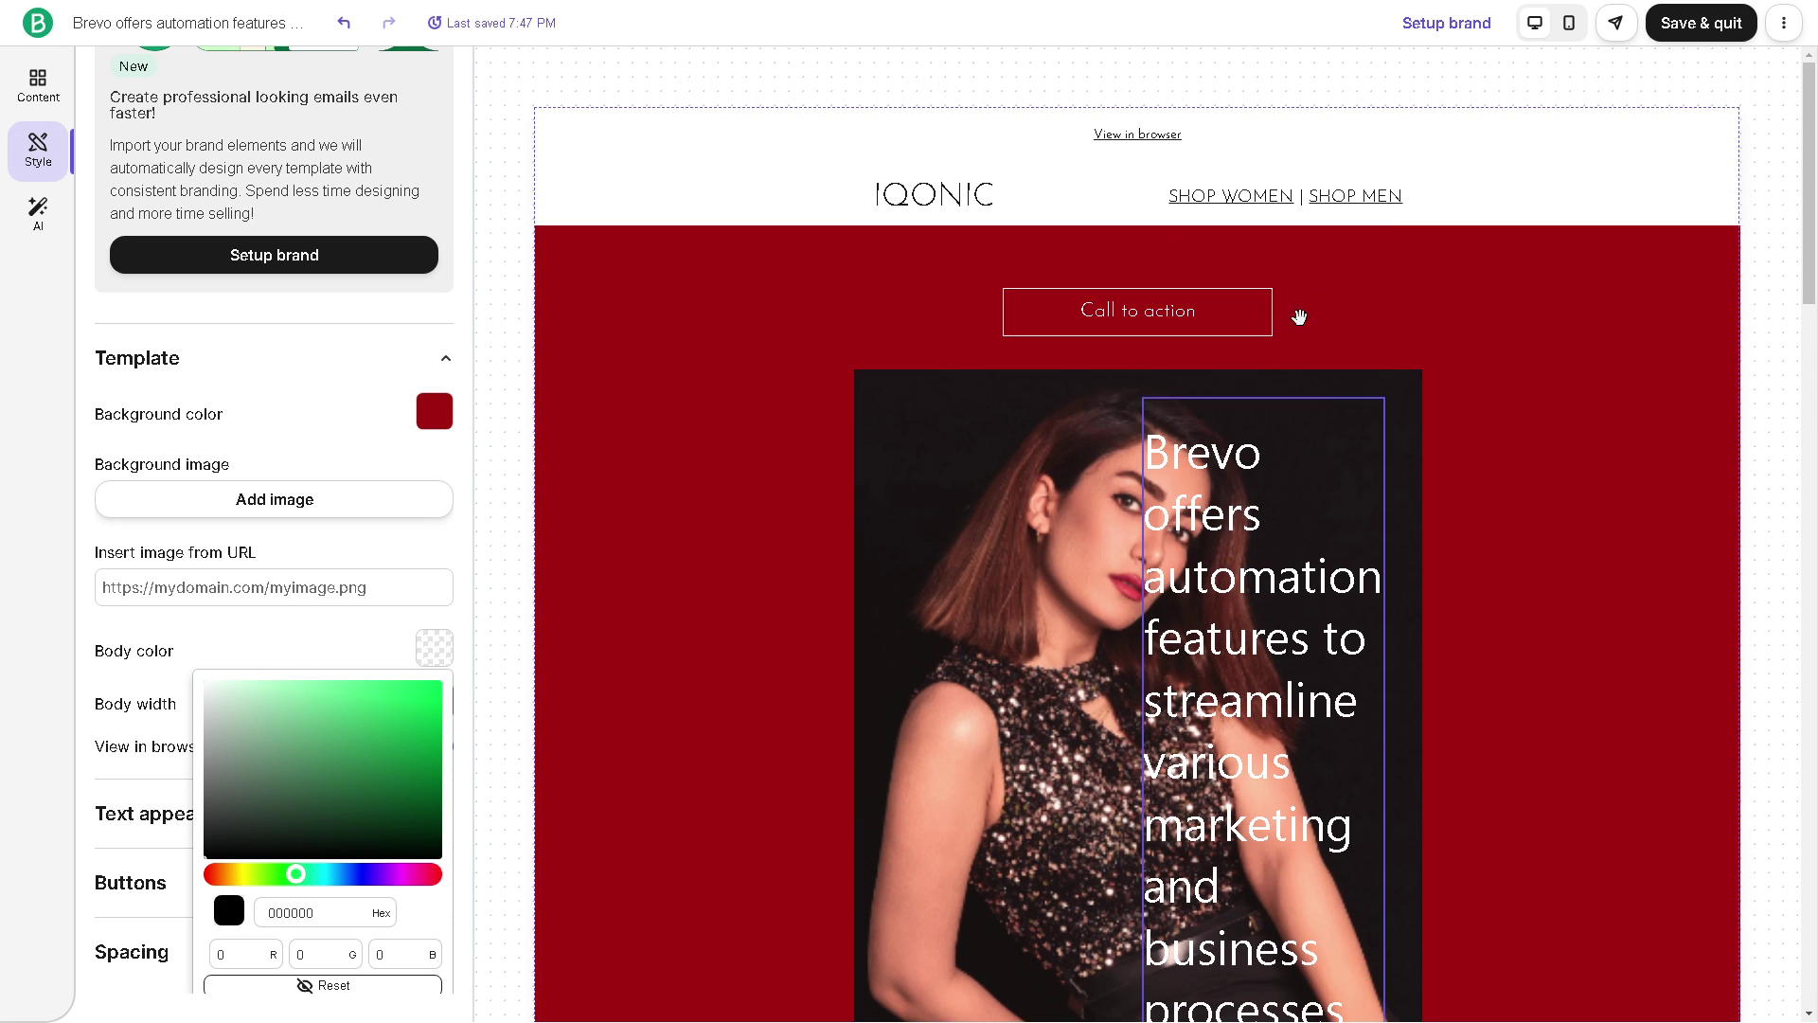
click(1569, 23)
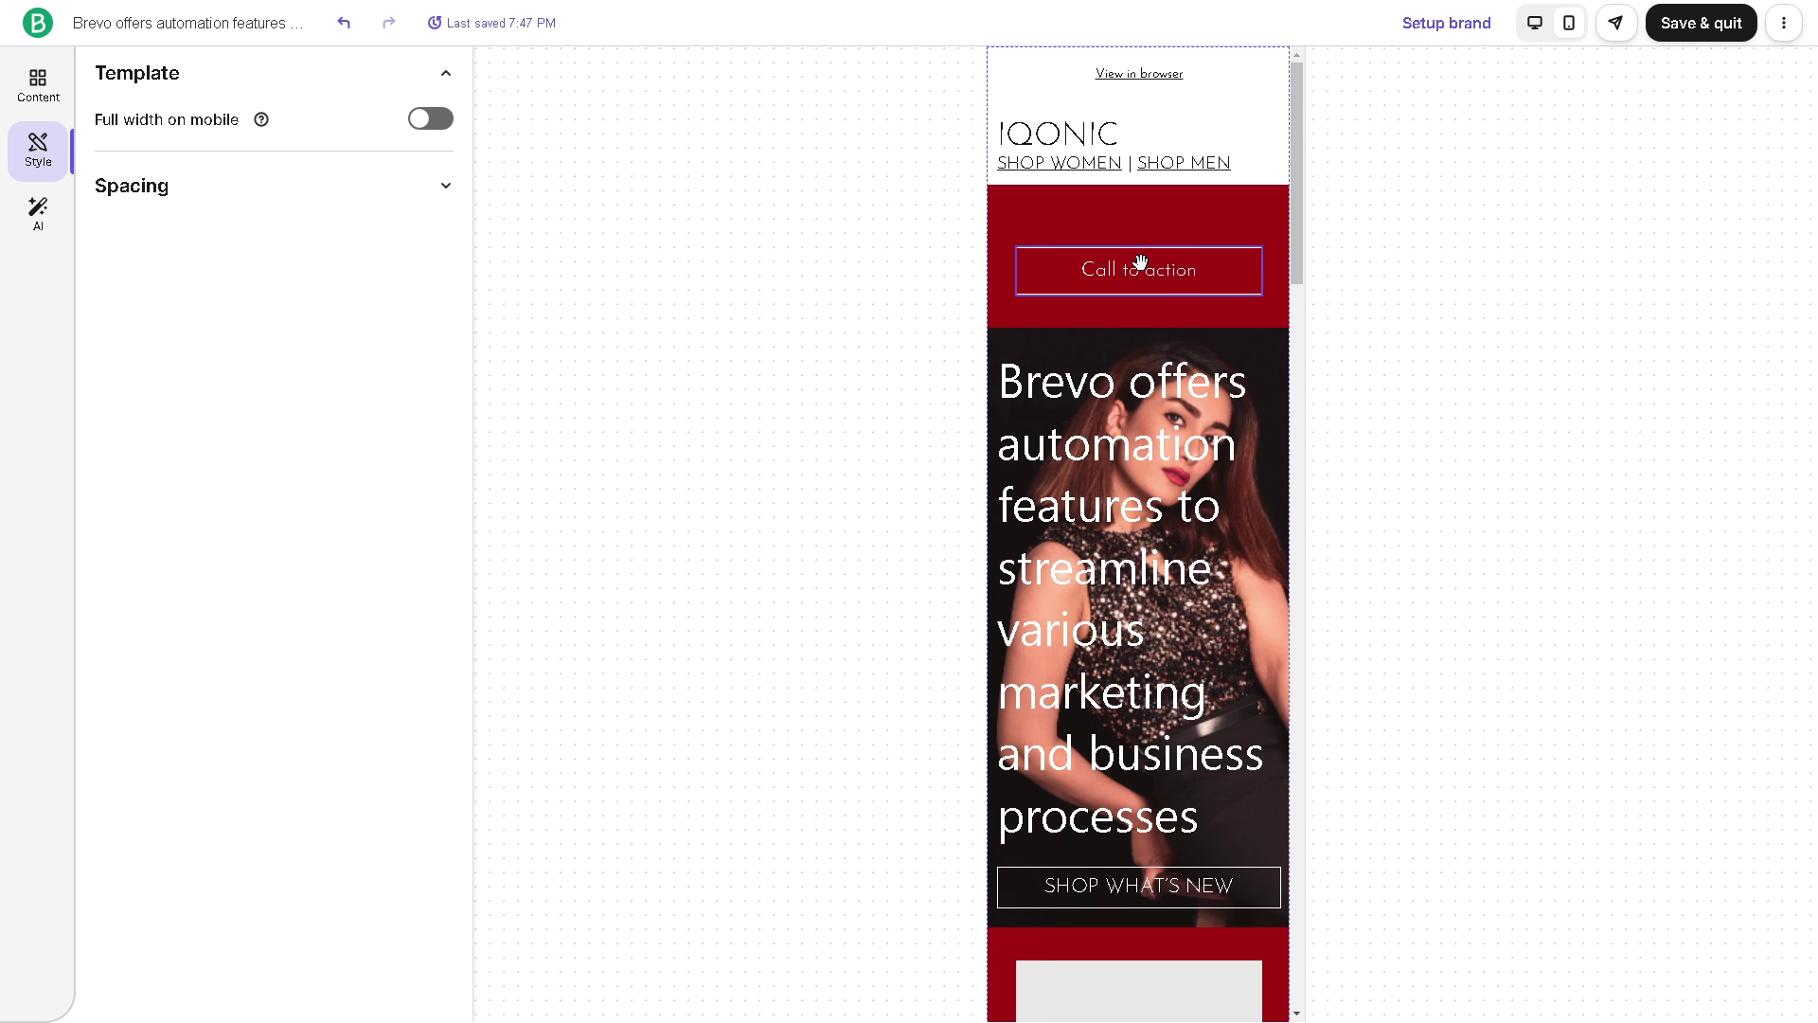
click(1535, 27)
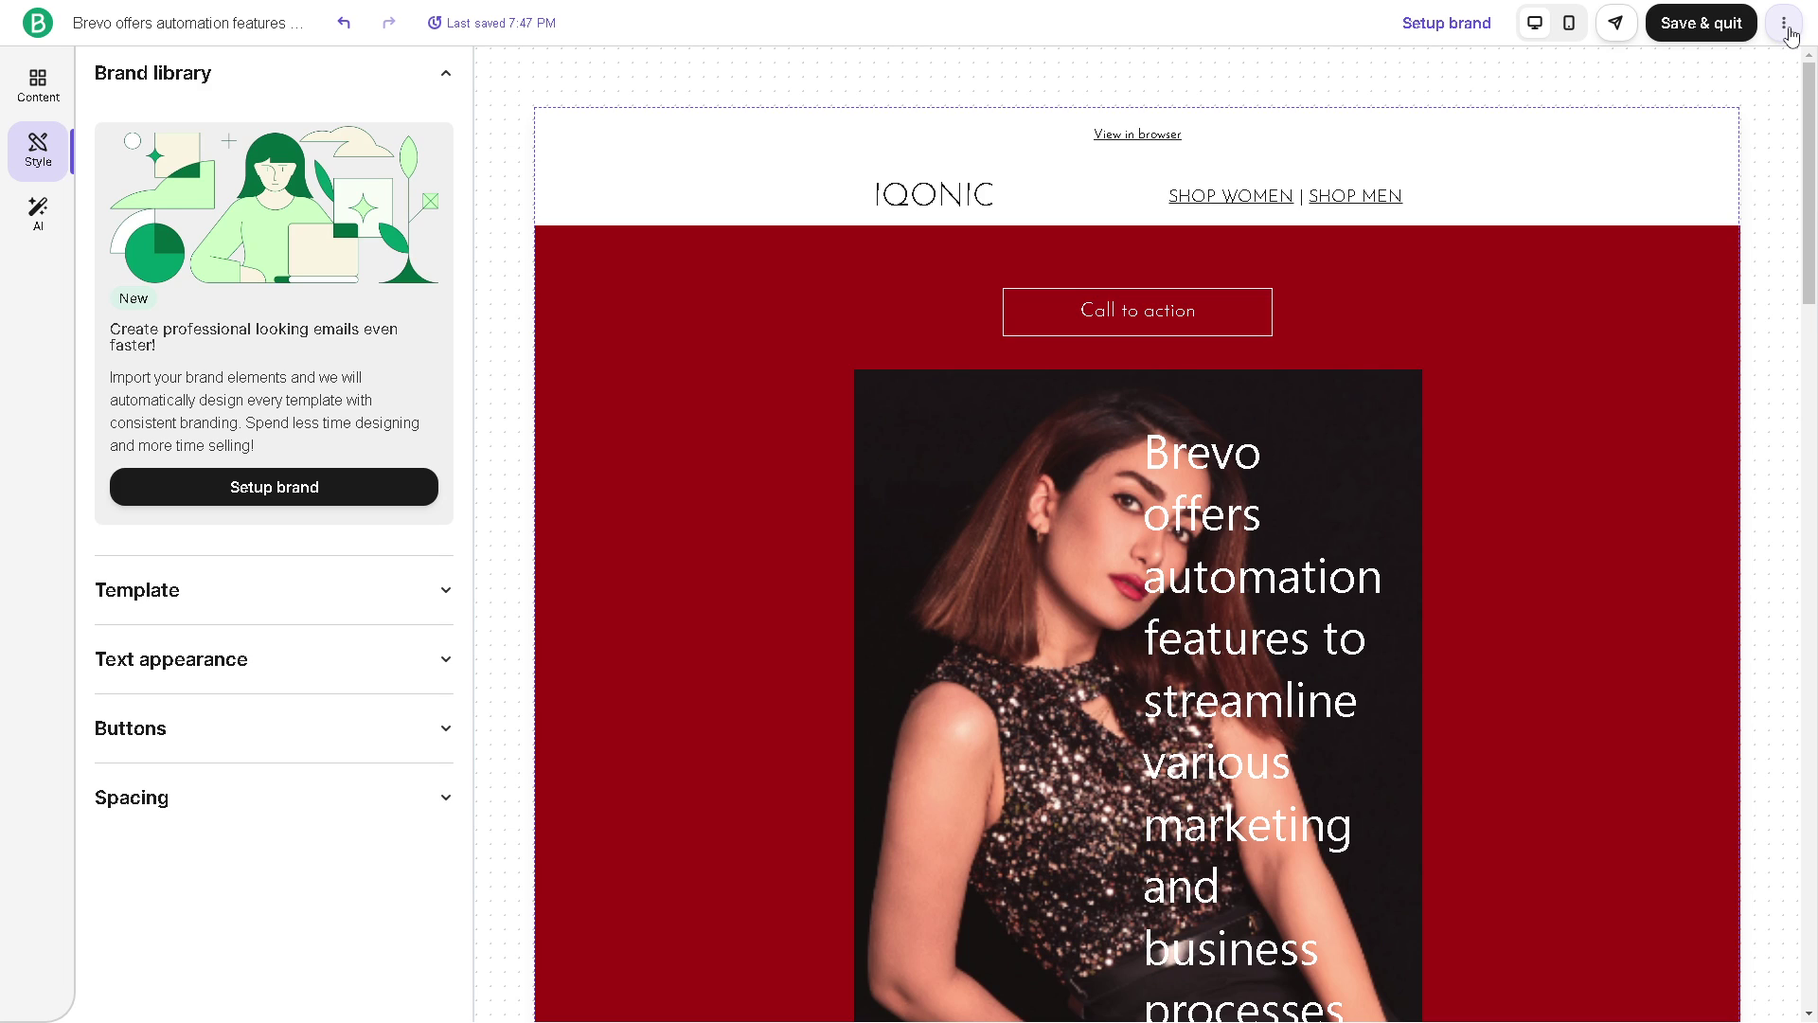
click(1786, 27)
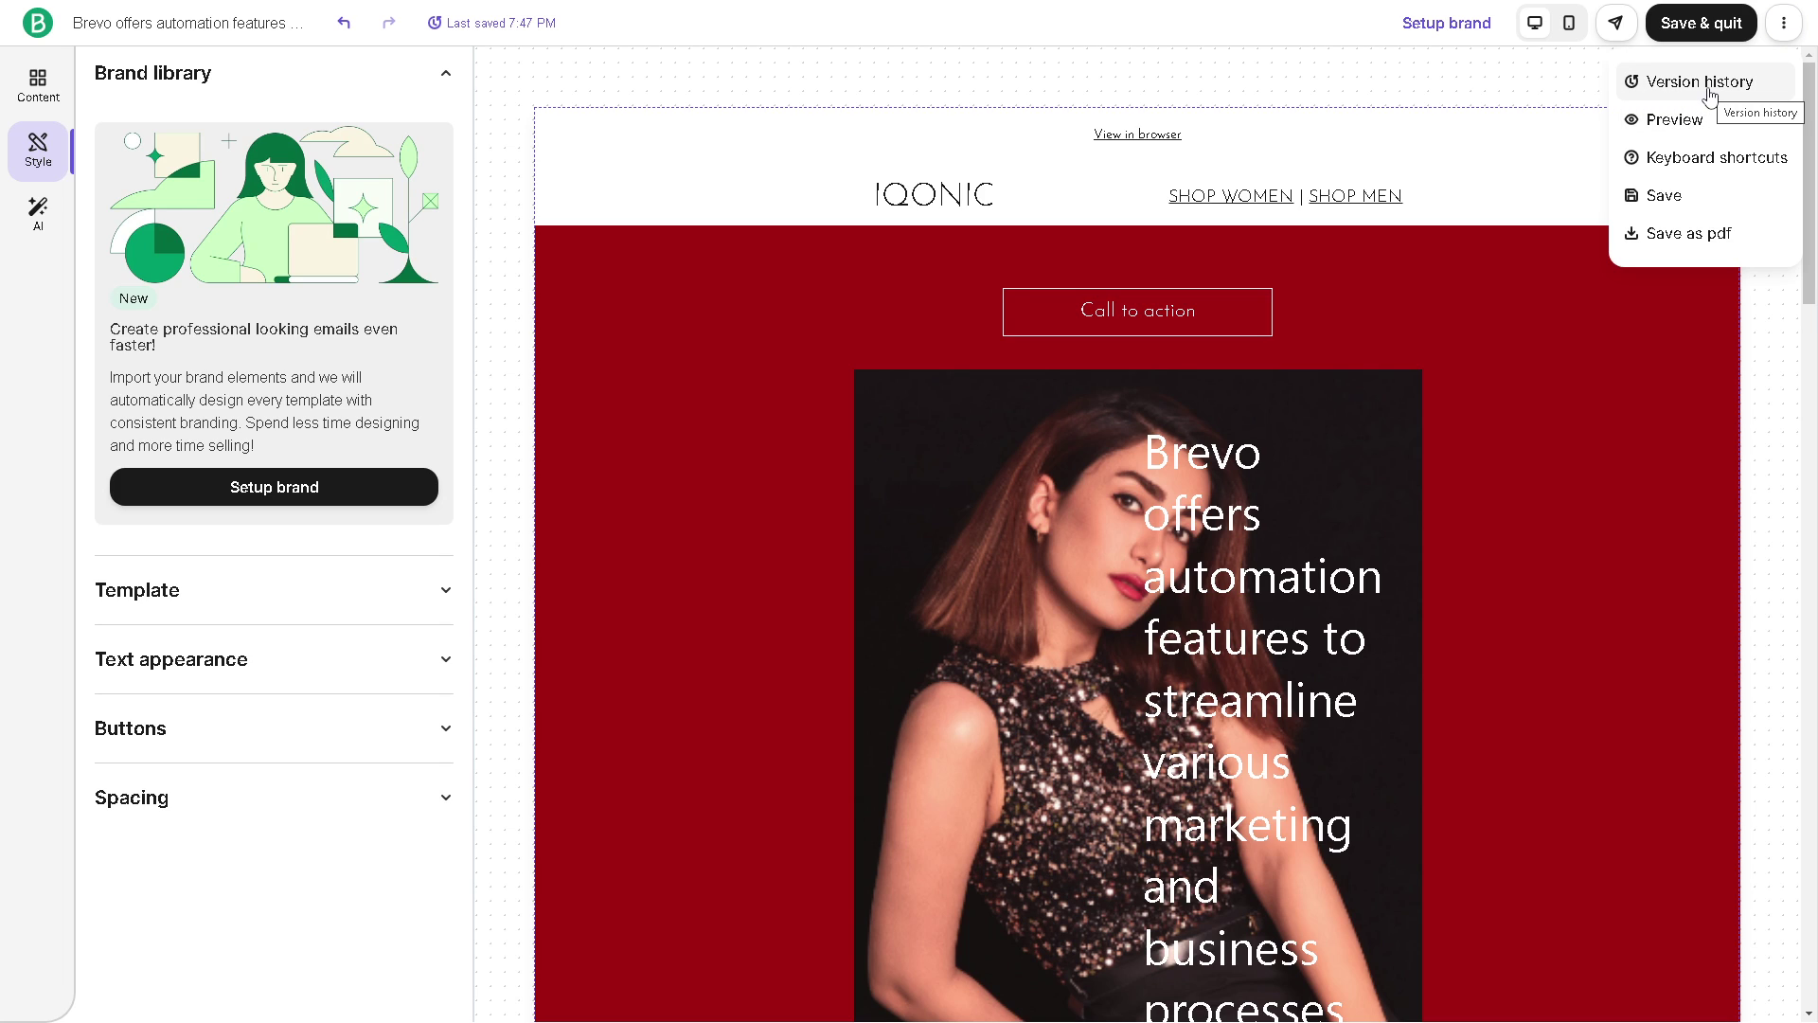
key(Escape)
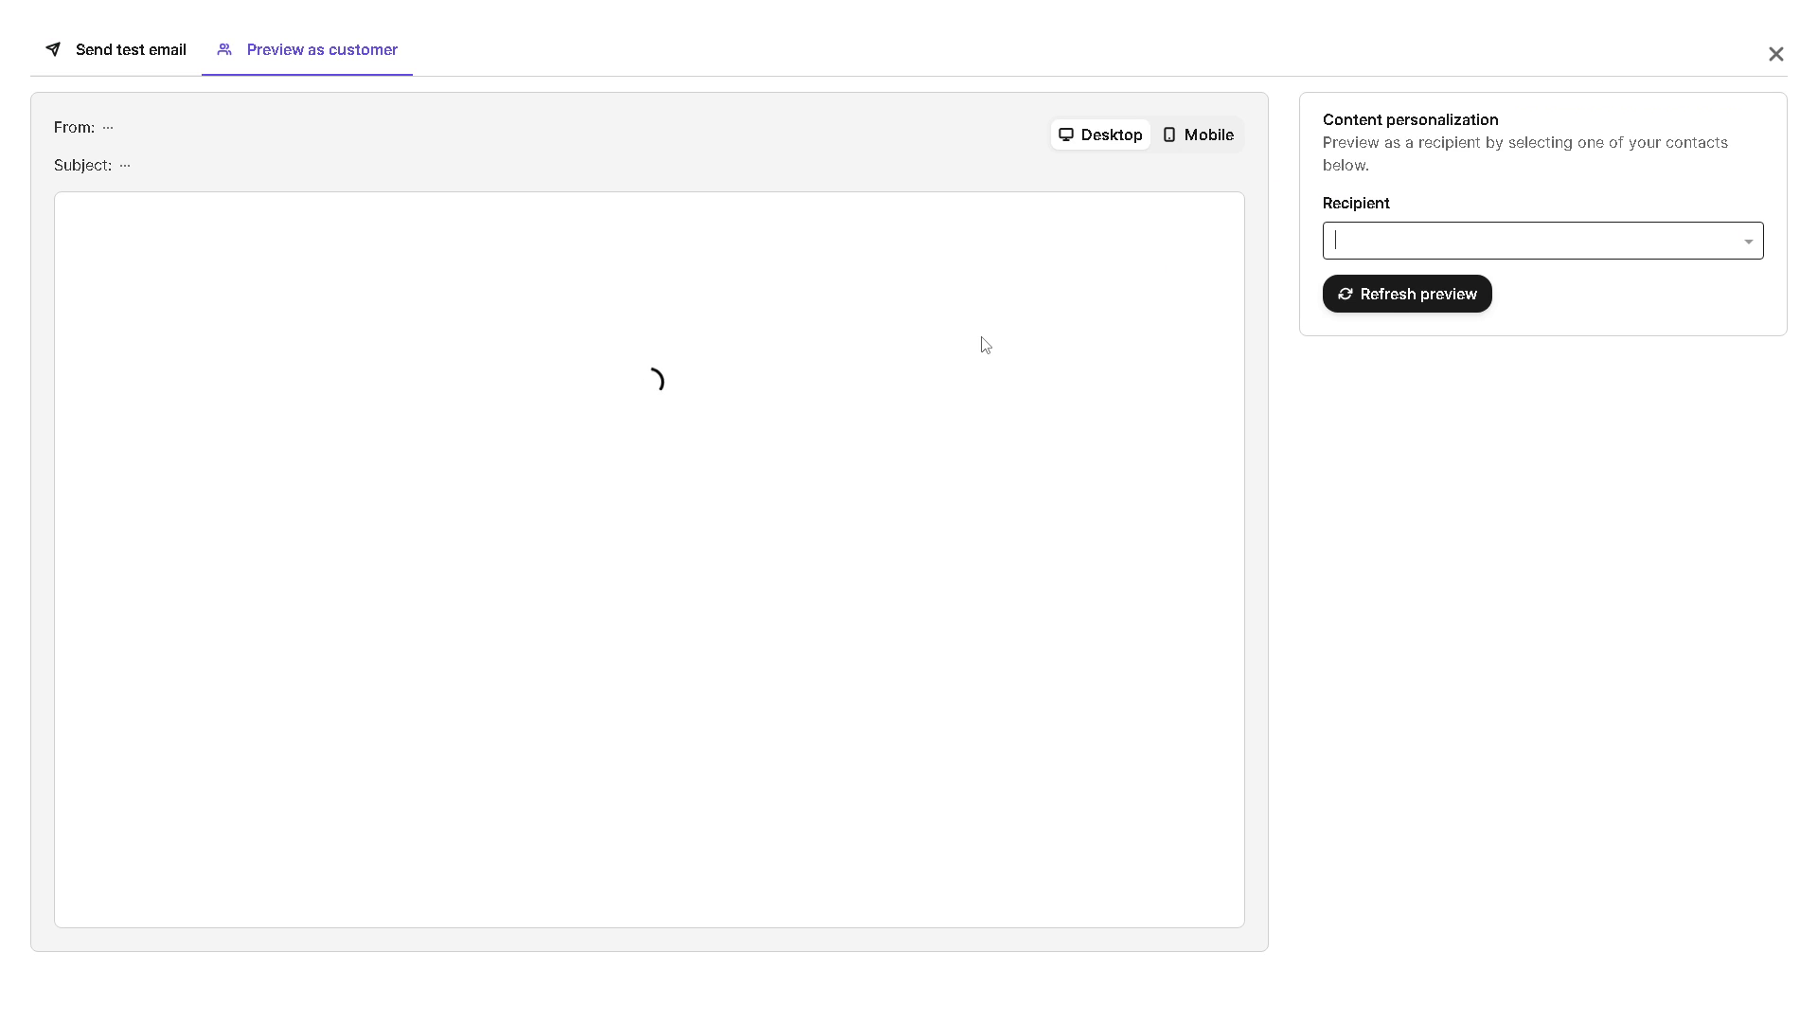
Refresh the customer preview, check the Send test email tab, close it, and open the extra-actions menu
click(1392, 299)
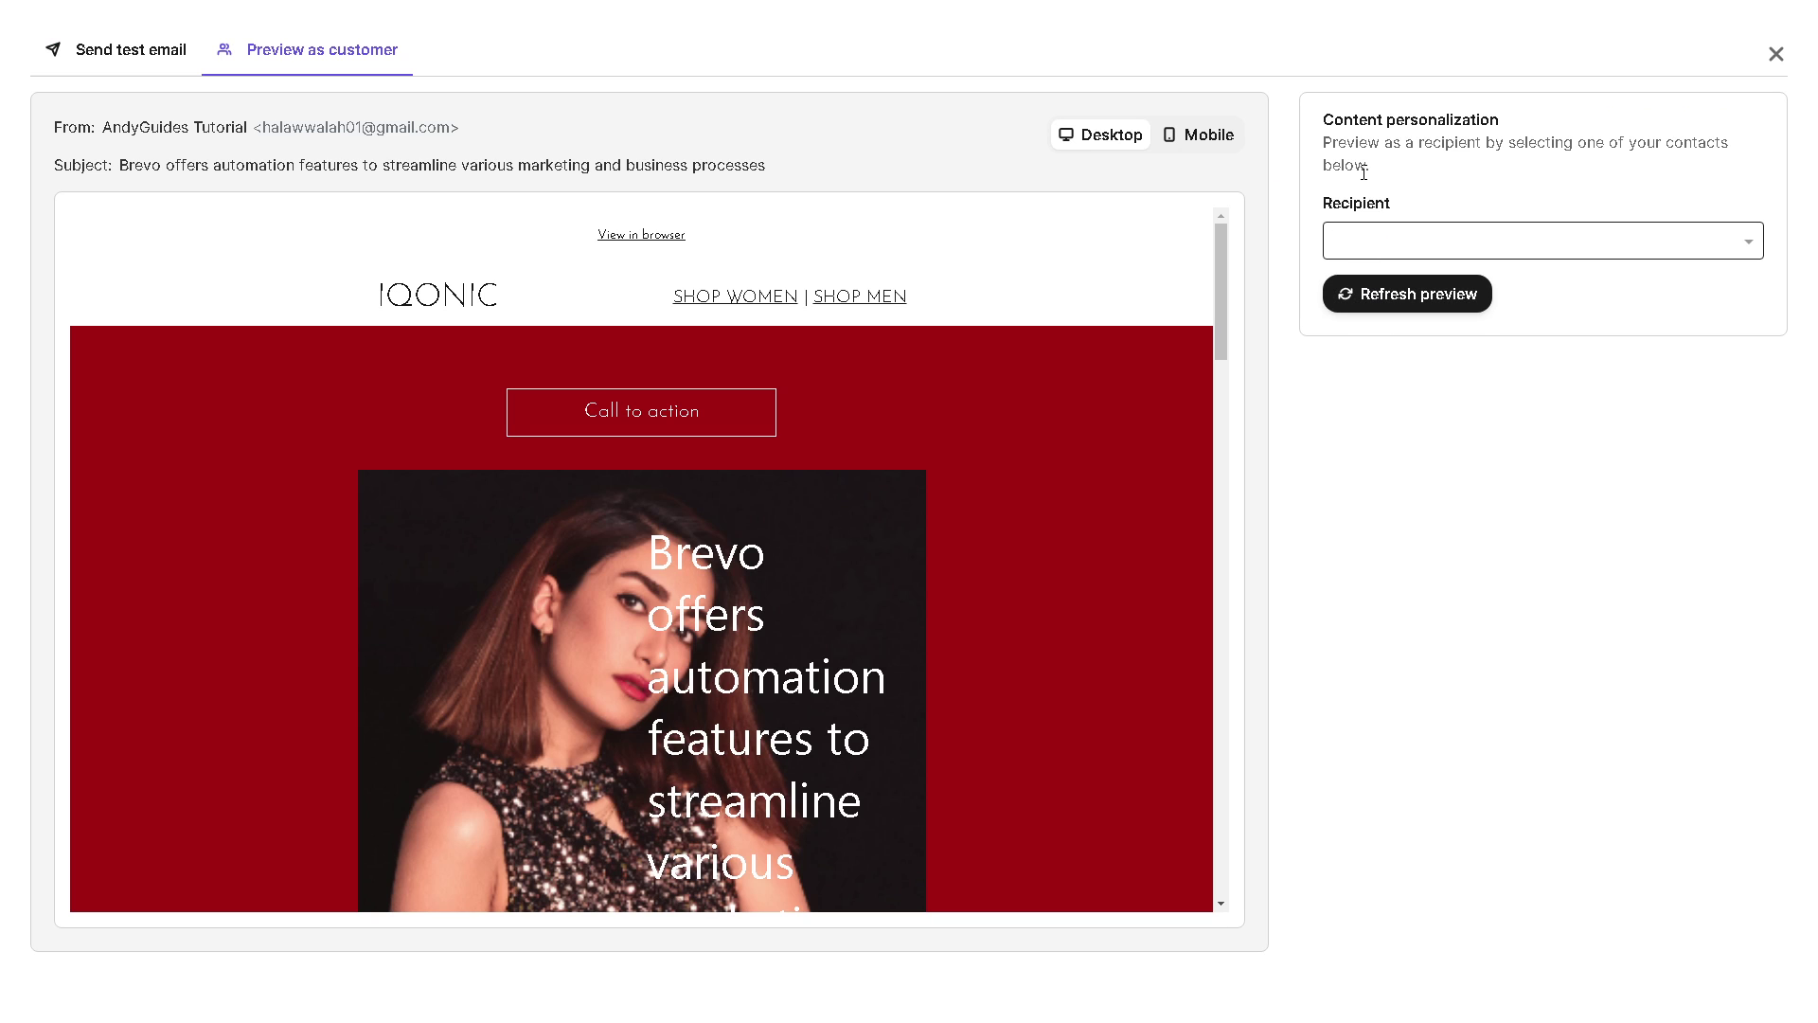
click(1398, 245)
click(111, 55)
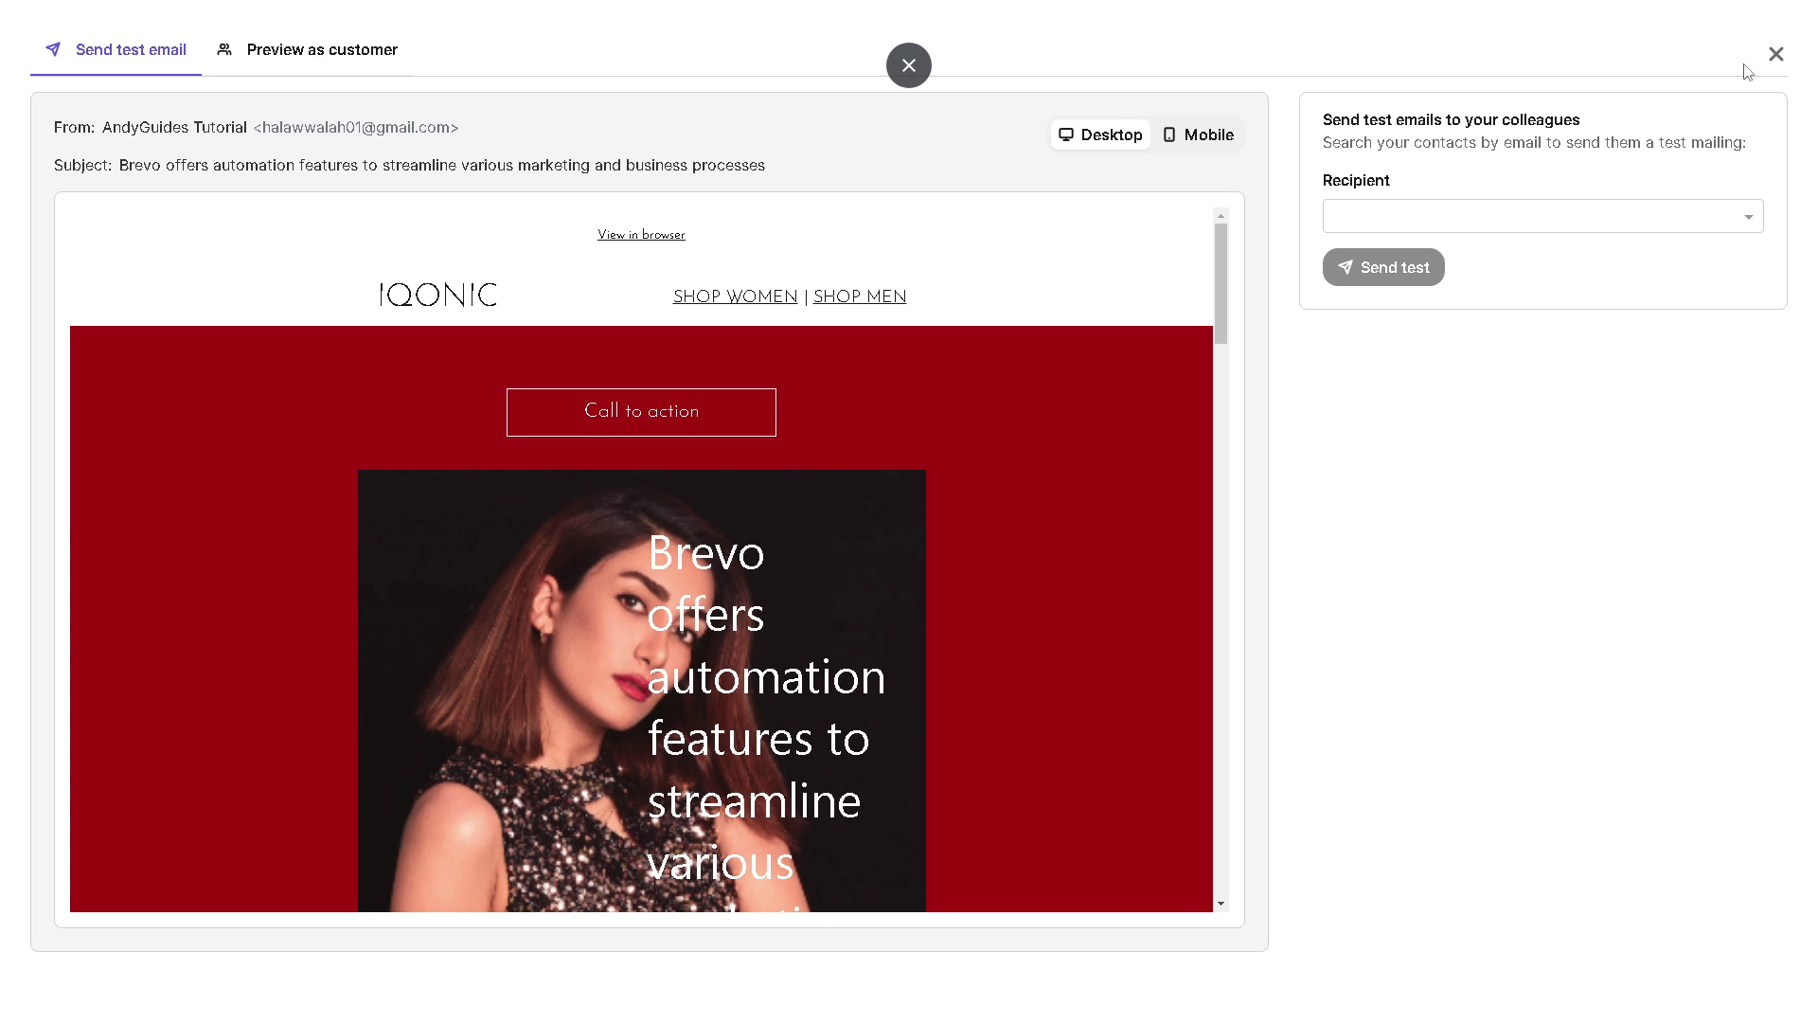
click(1774, 54)
click(1784, 25)
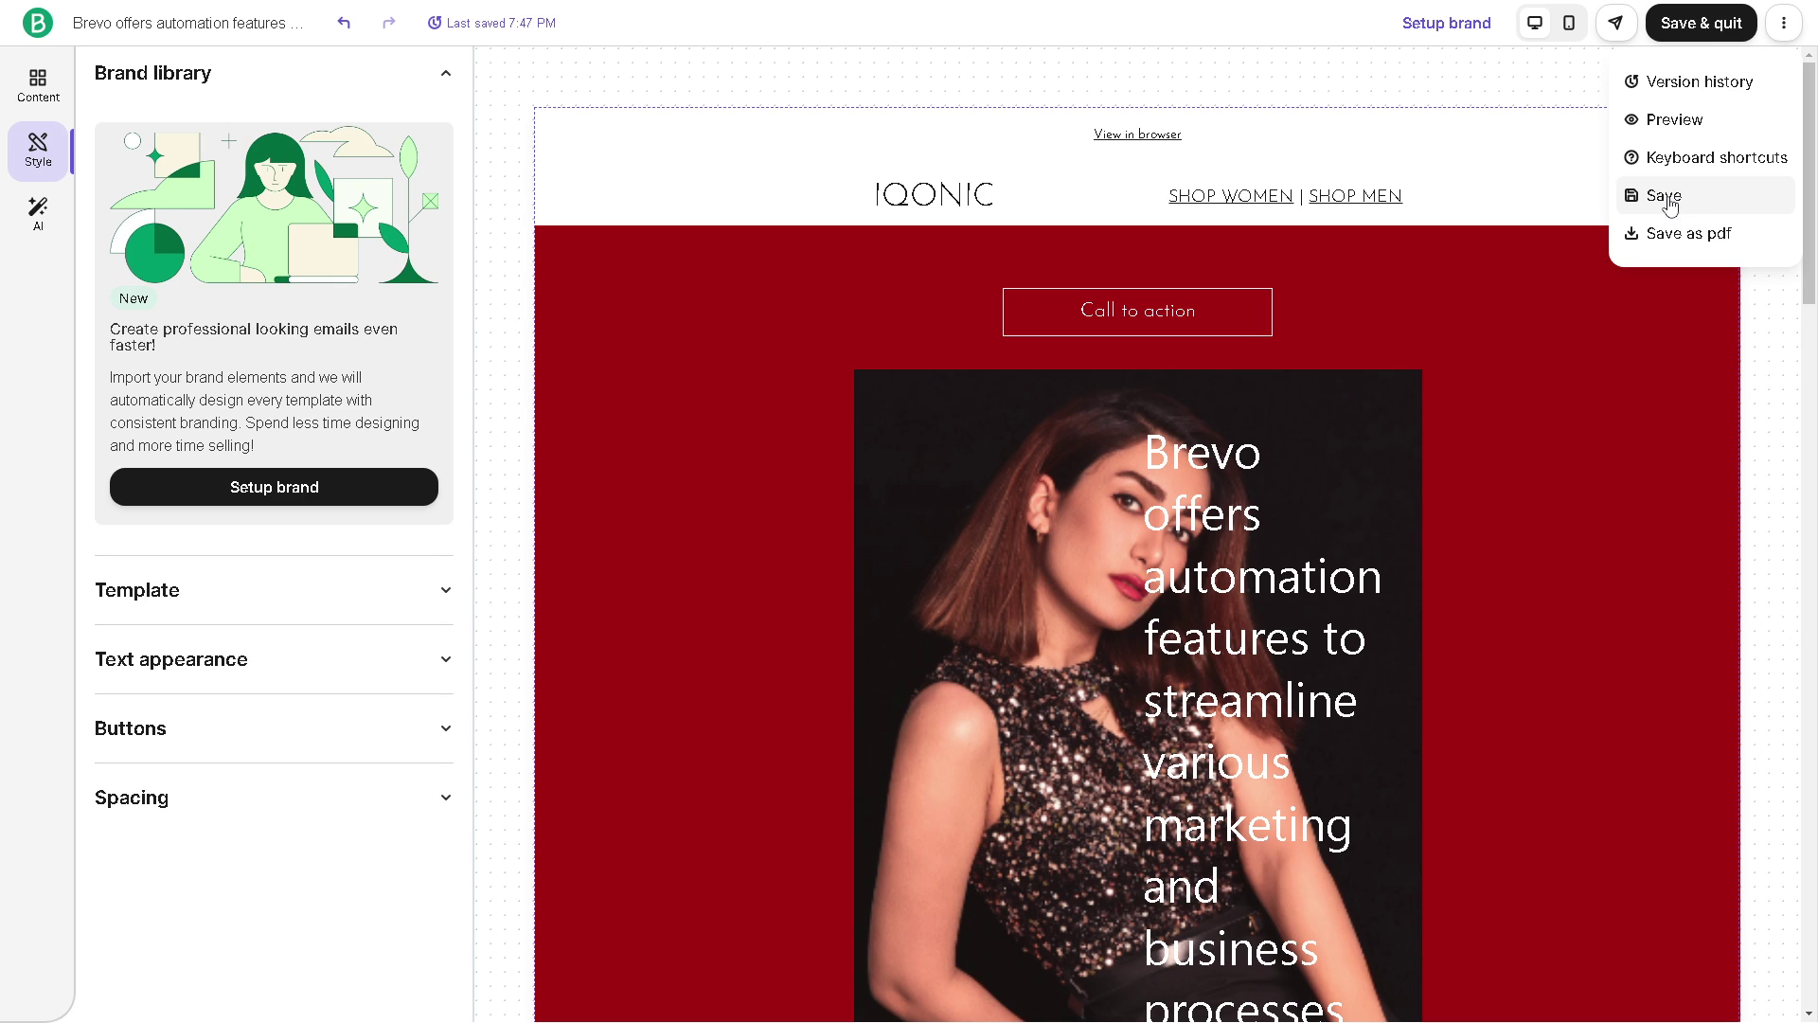
Save the email design, check the Send a test window, then Save & Activate the automation
click(1666, 197)
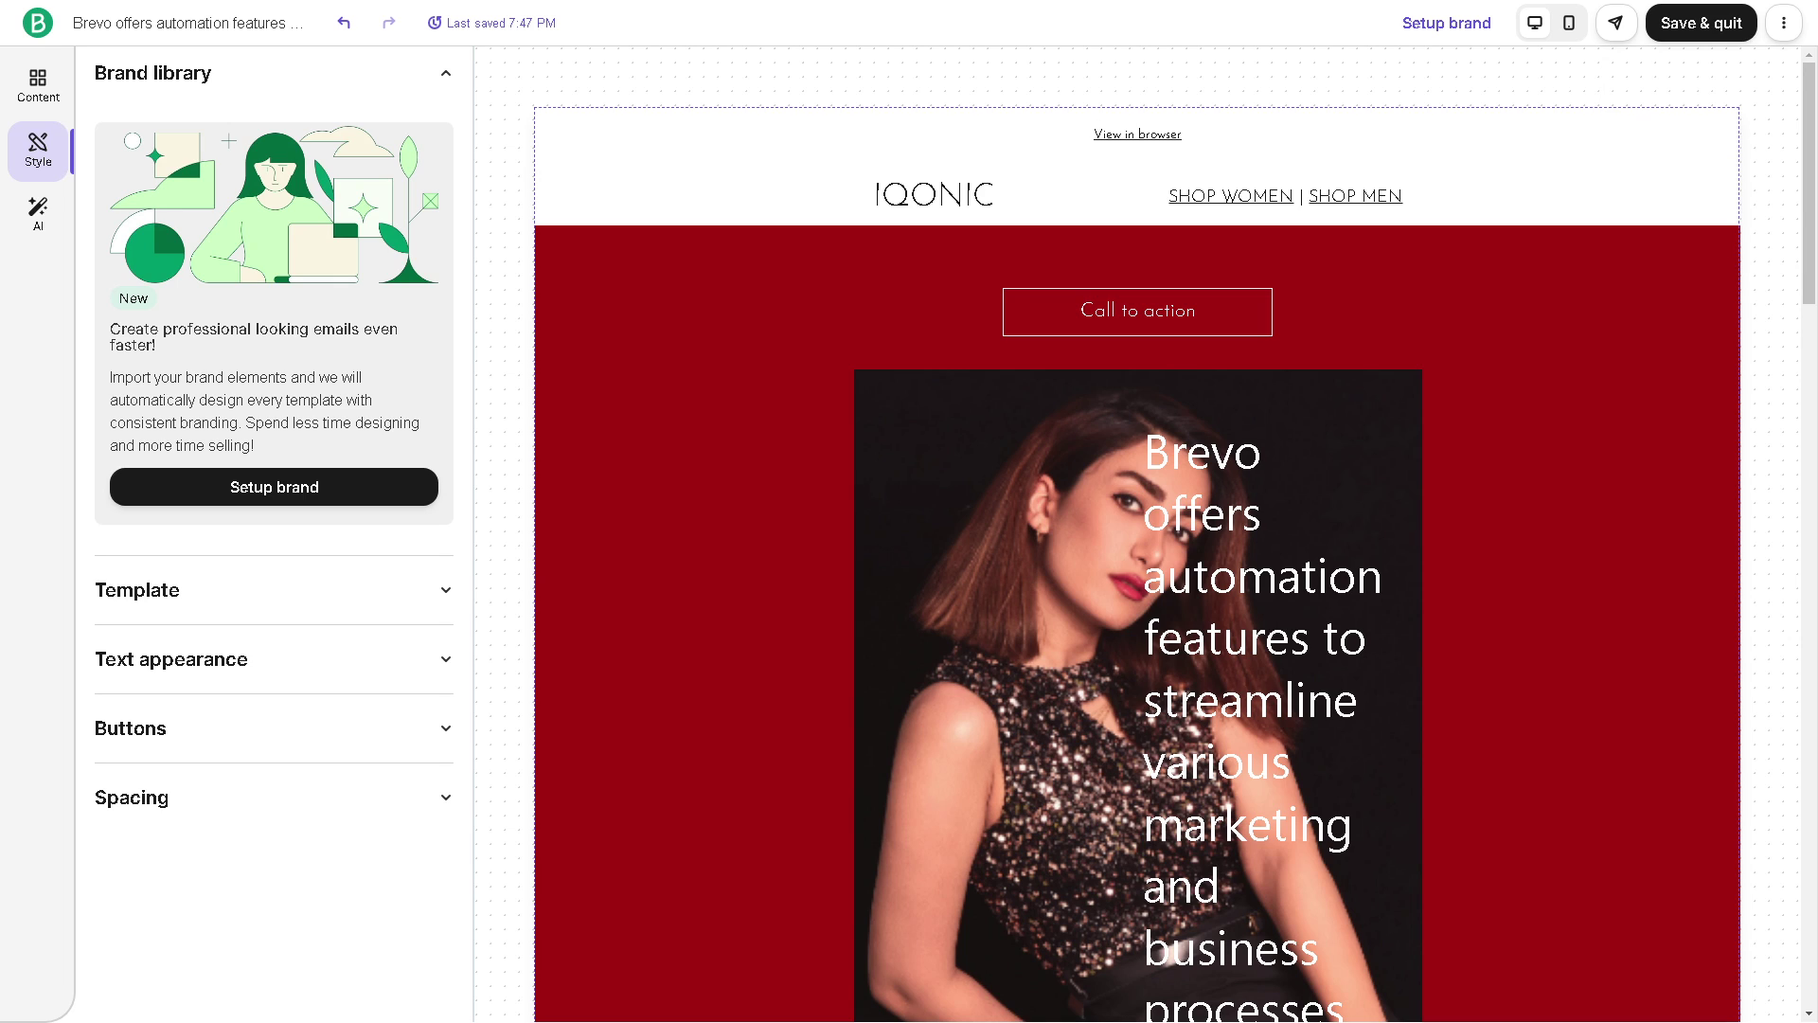
scroll(1278, 697, down, 5)
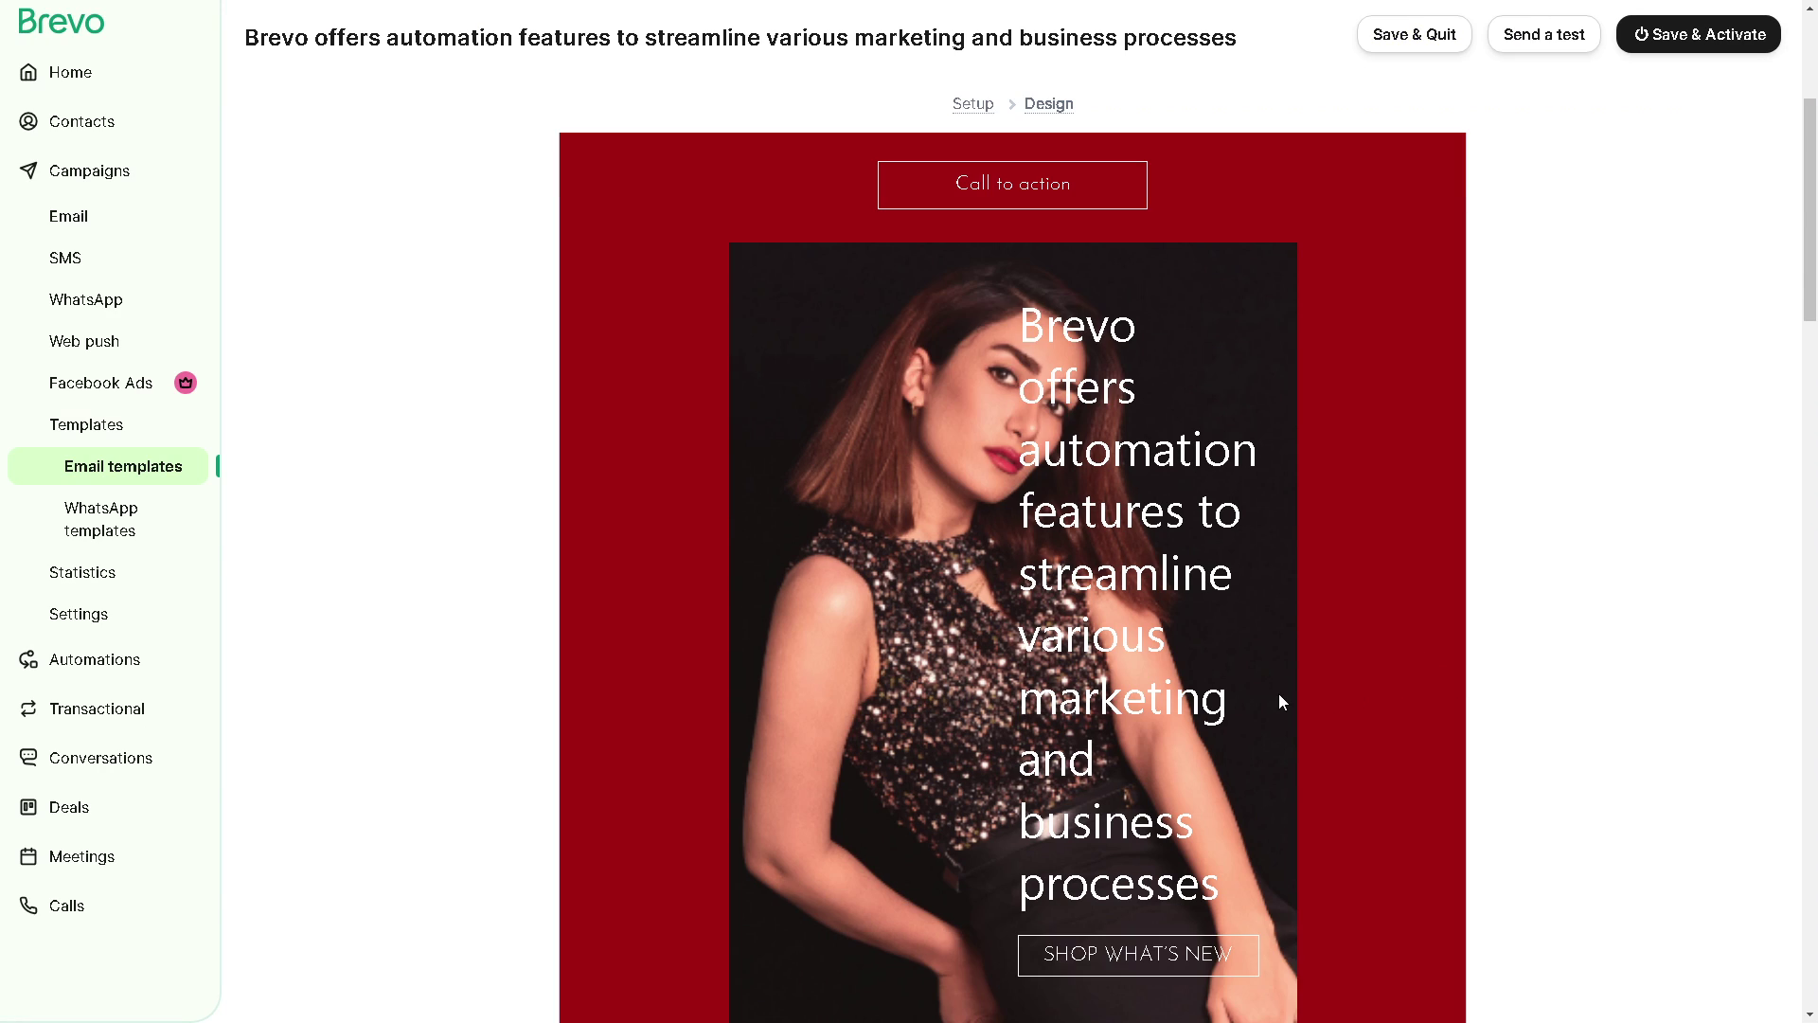
scroll(1418, 518, up, 7)
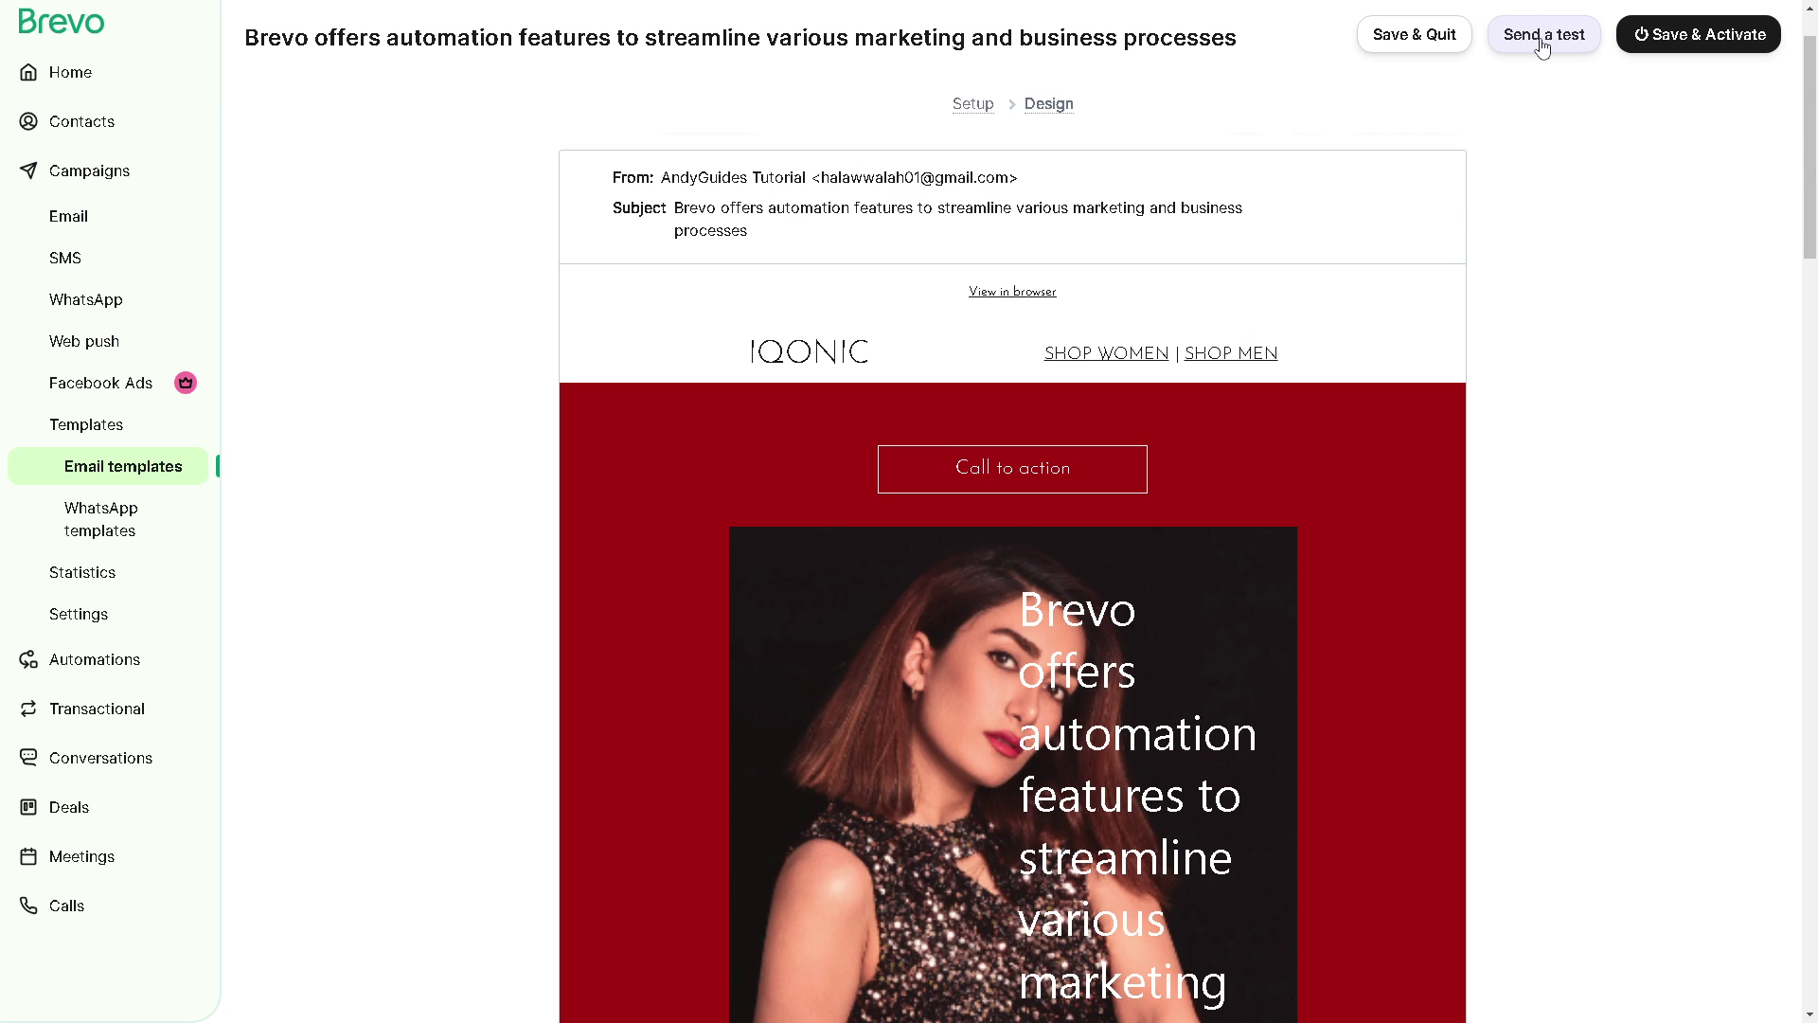
click(1542, 38)
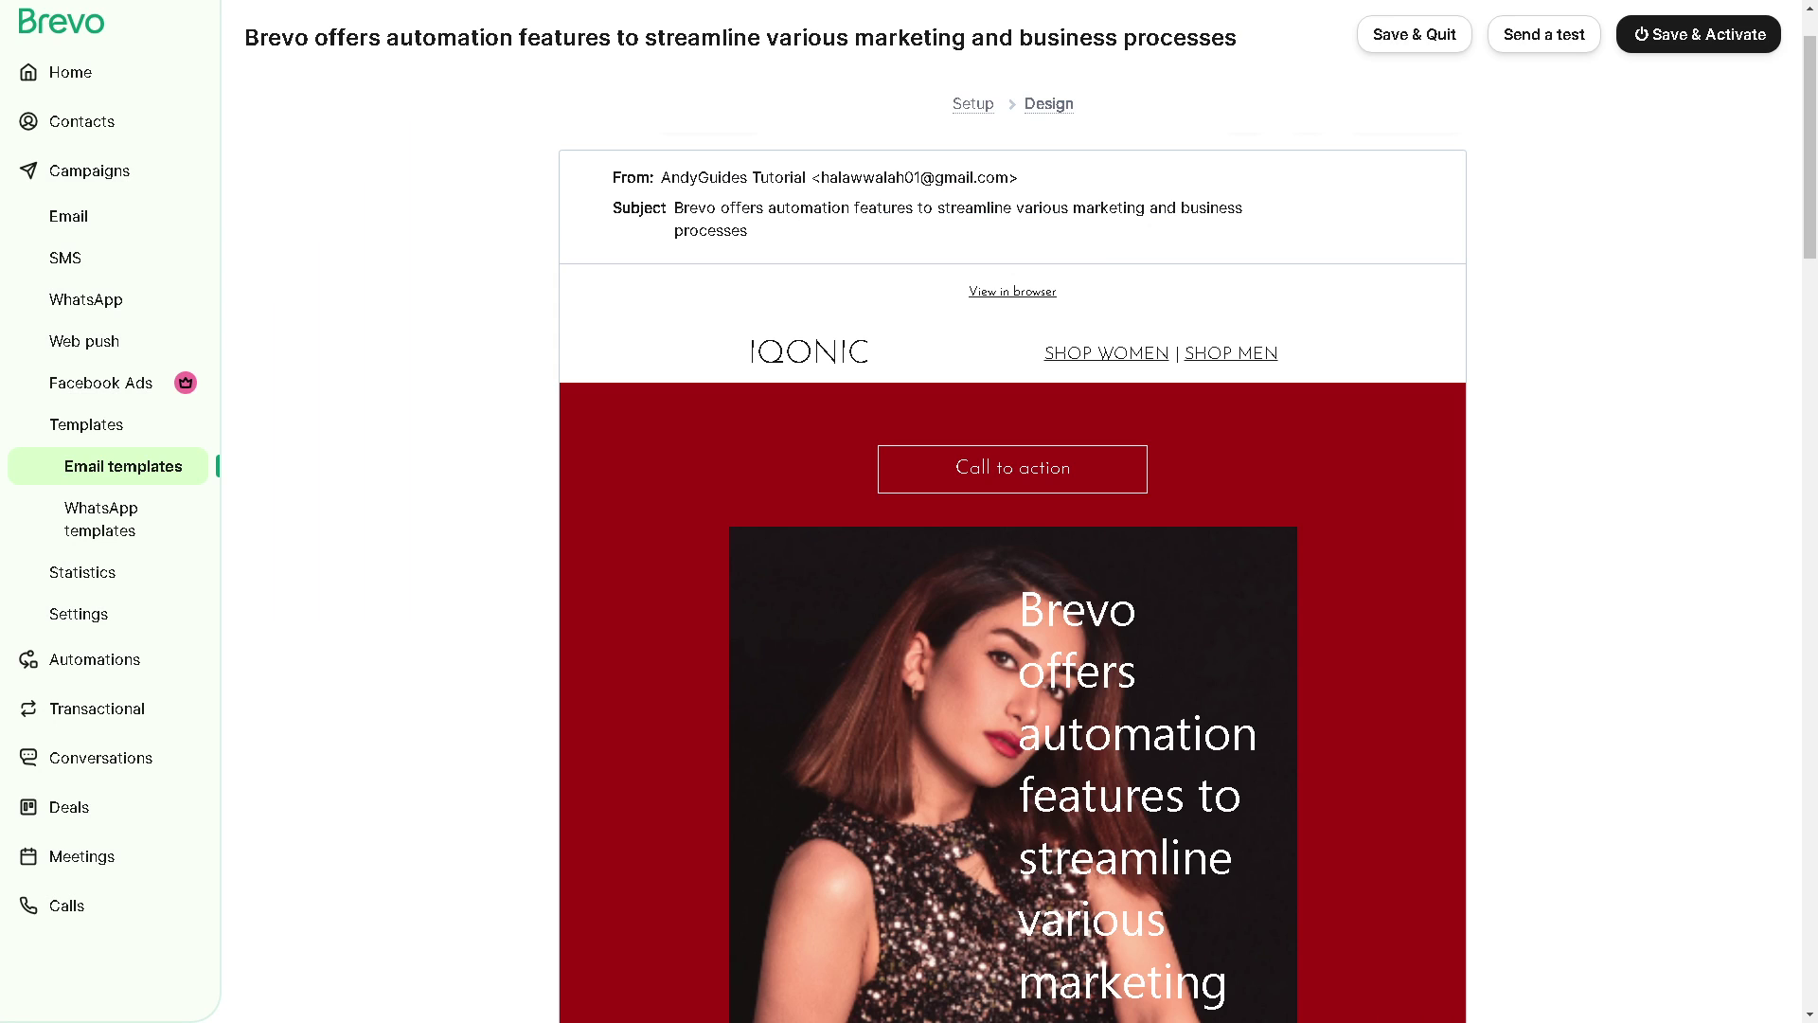
click(1712, 35)
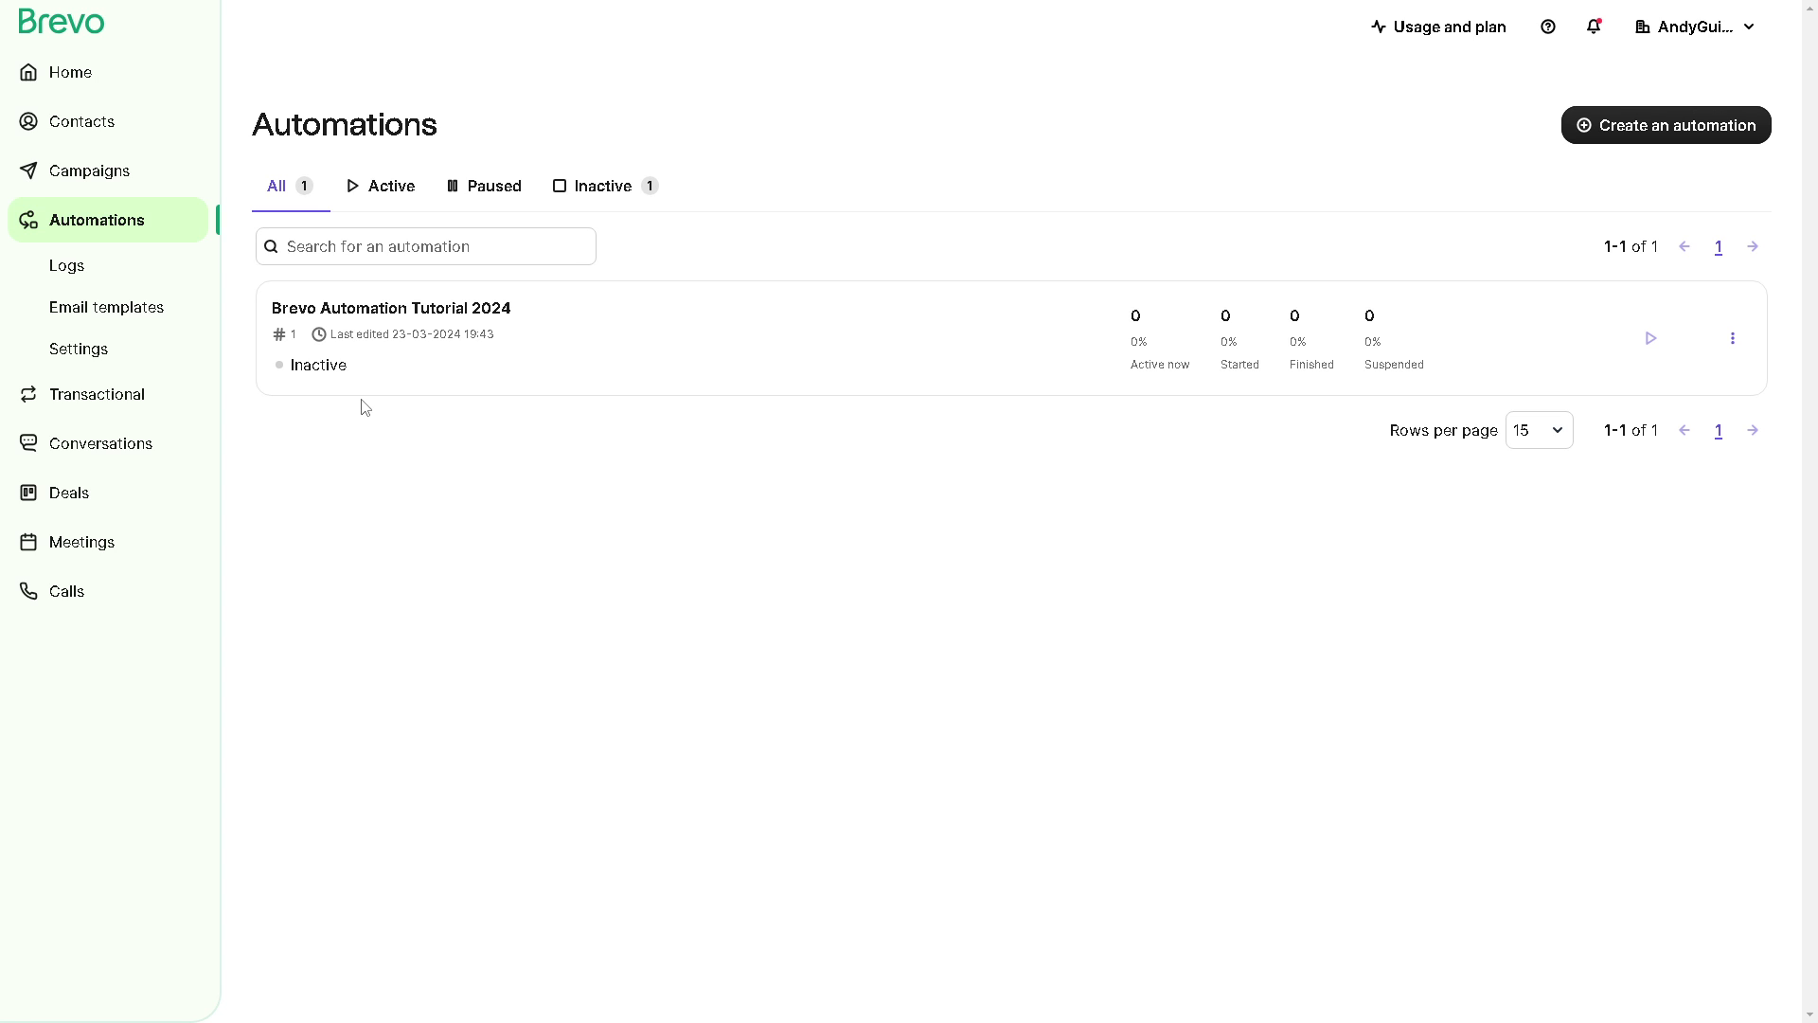
Check the empty Active and Paused filters, then filter to Inactive to show Brevo Automation Tutorial 2024
click(394, 200)
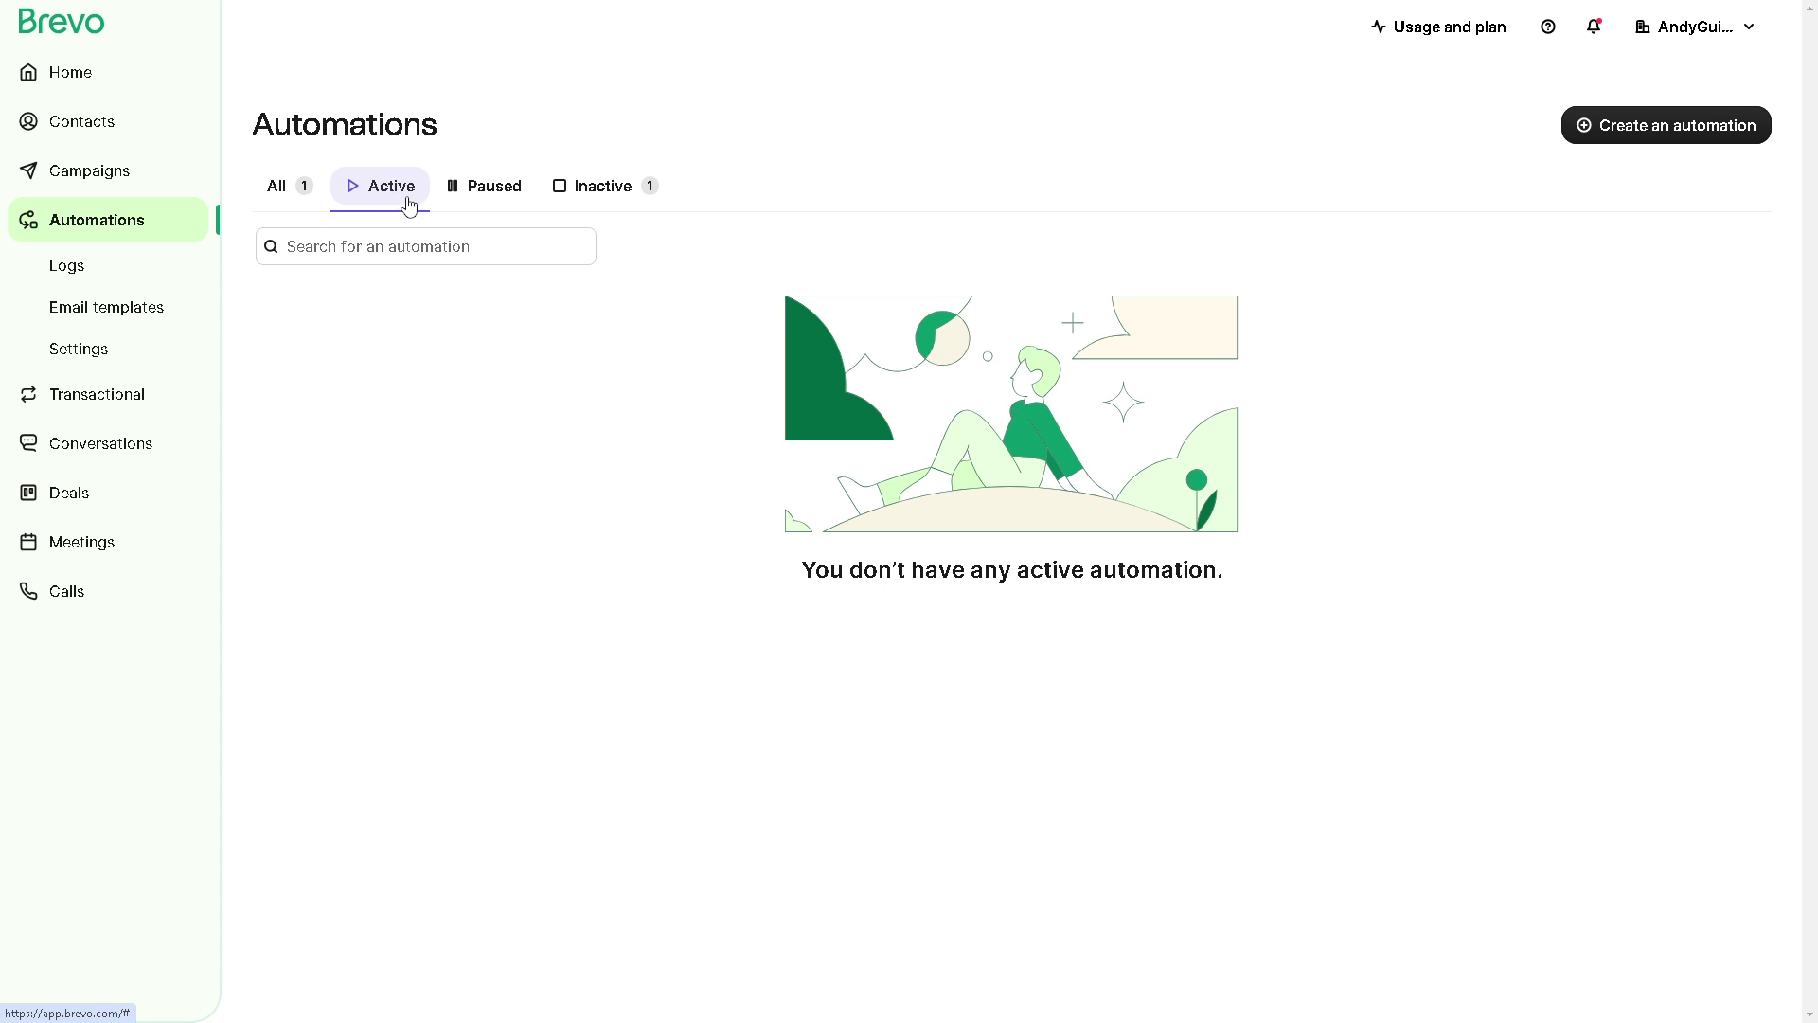
click(499, 196)
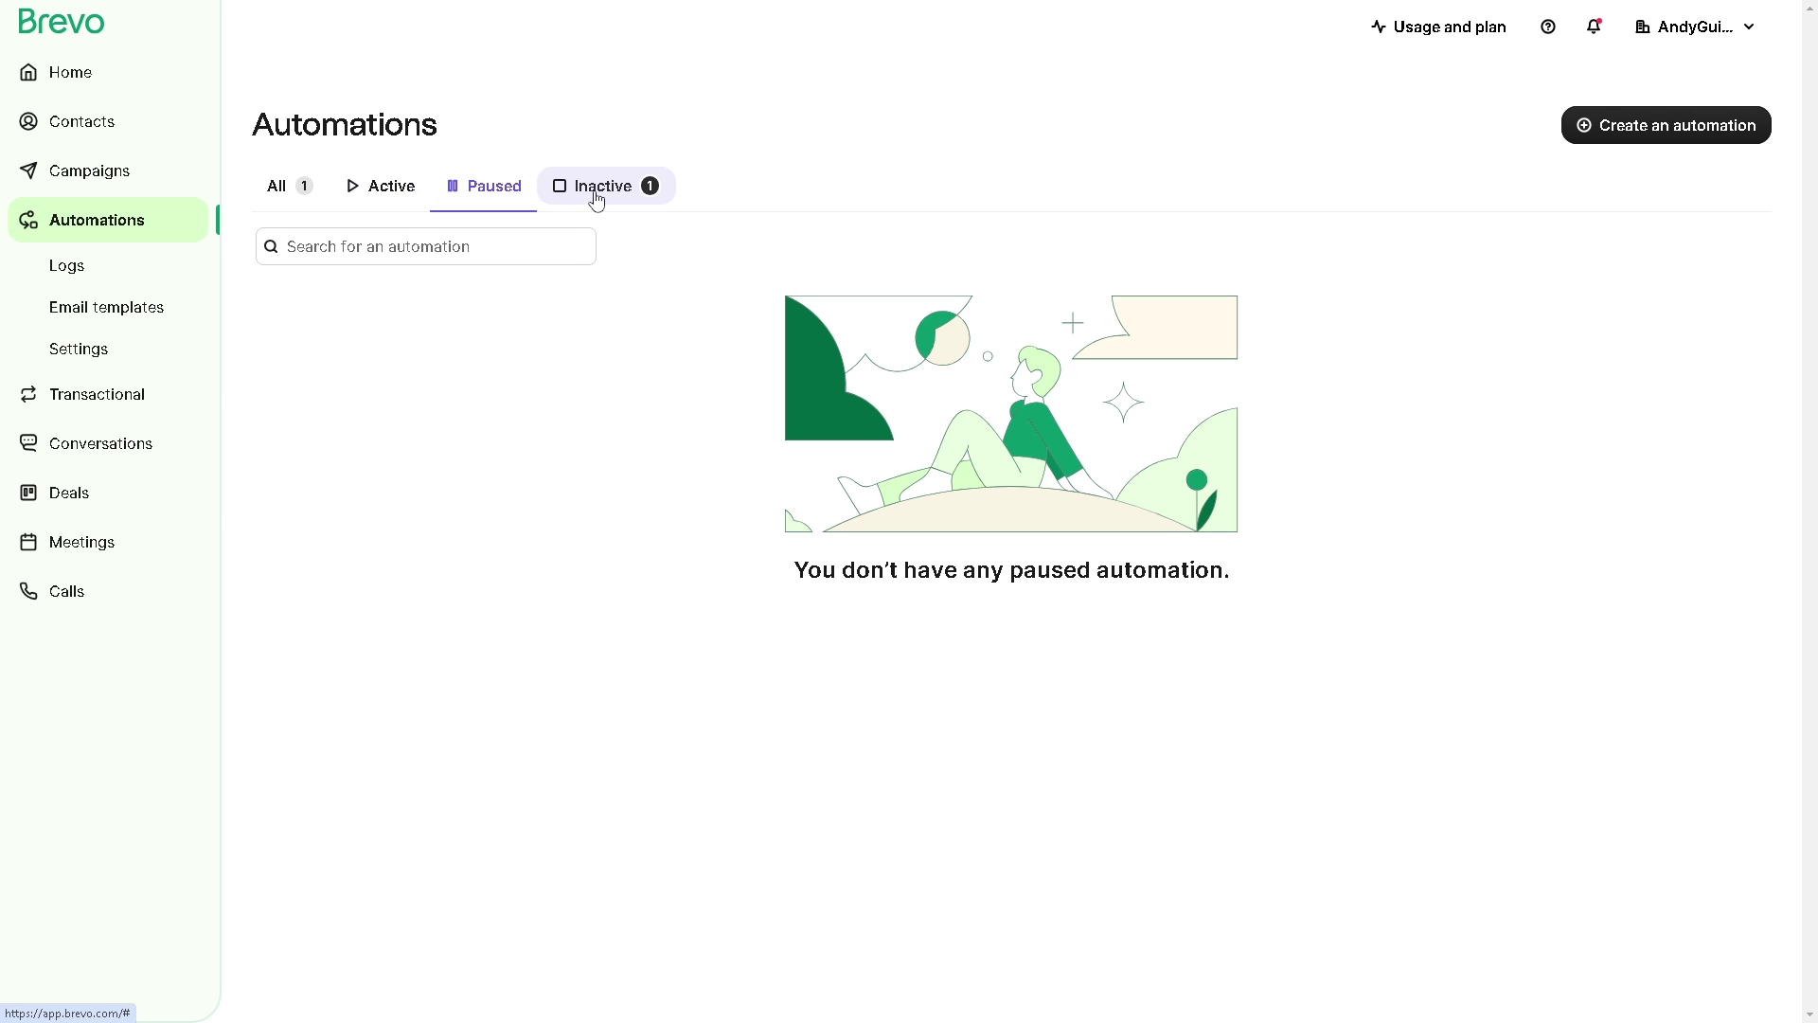
click(597, 190)
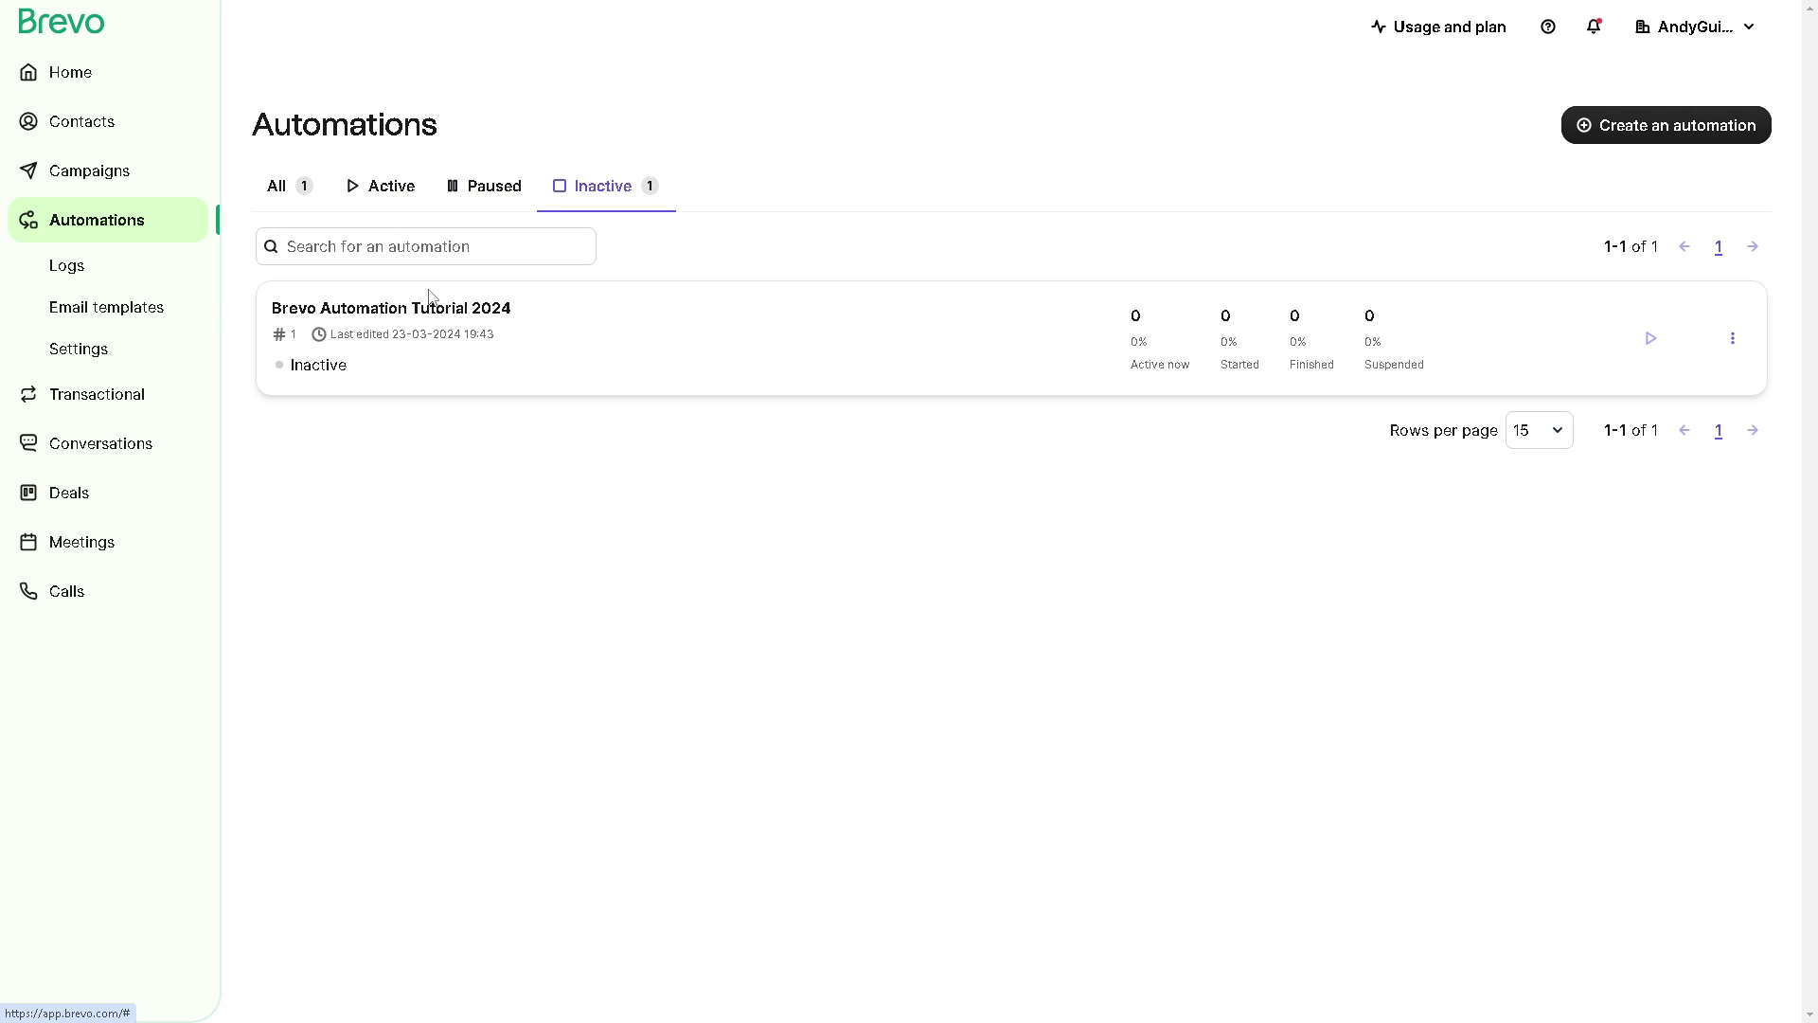